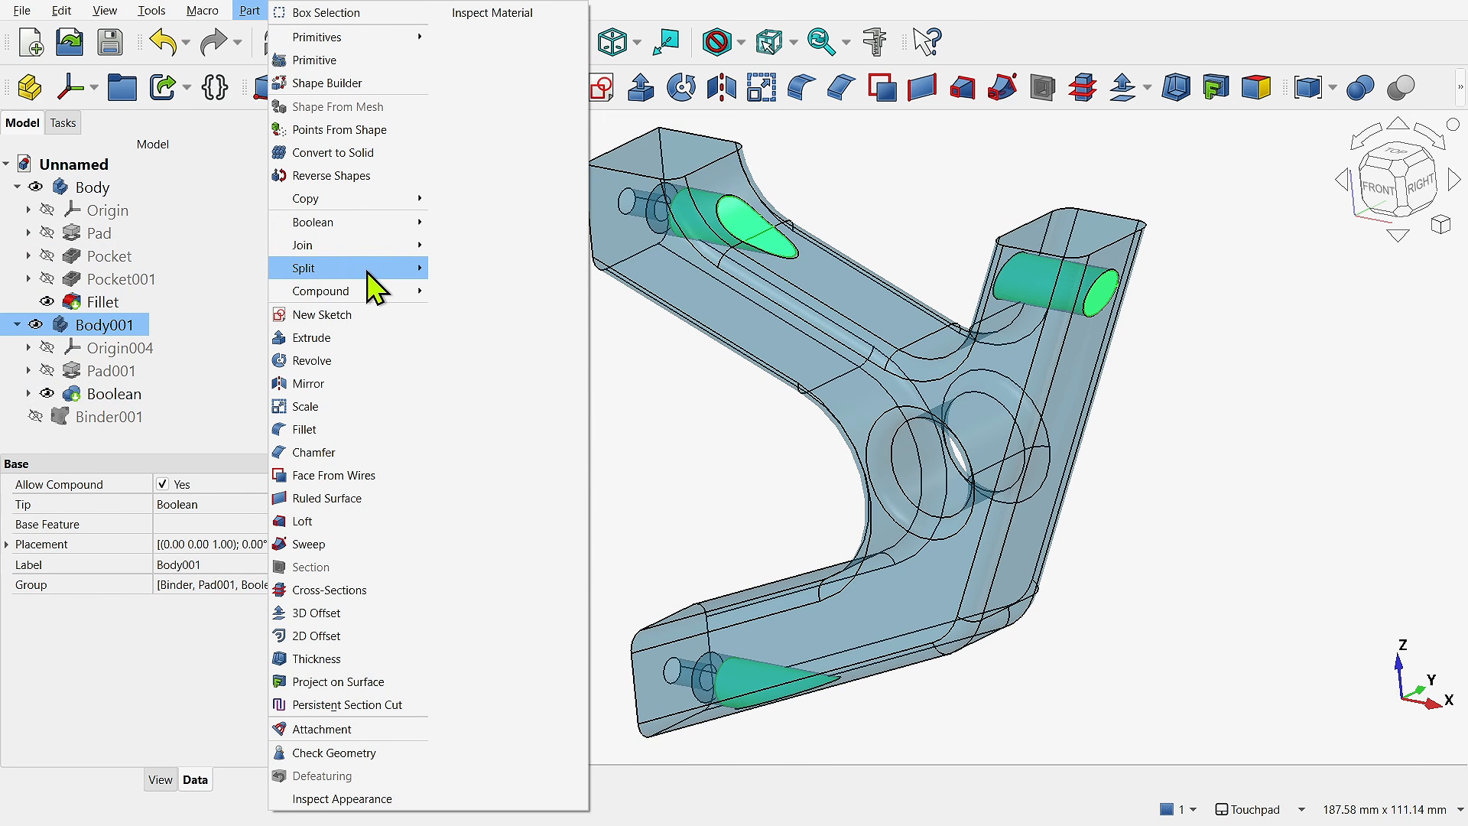
# - Explode the Body001 compound into separate solids, expand the exploded group and select its first two solids
pyautogui.click(468, 313)
pyautogui.click(55, 350)
pyautogui.click(16, 348)
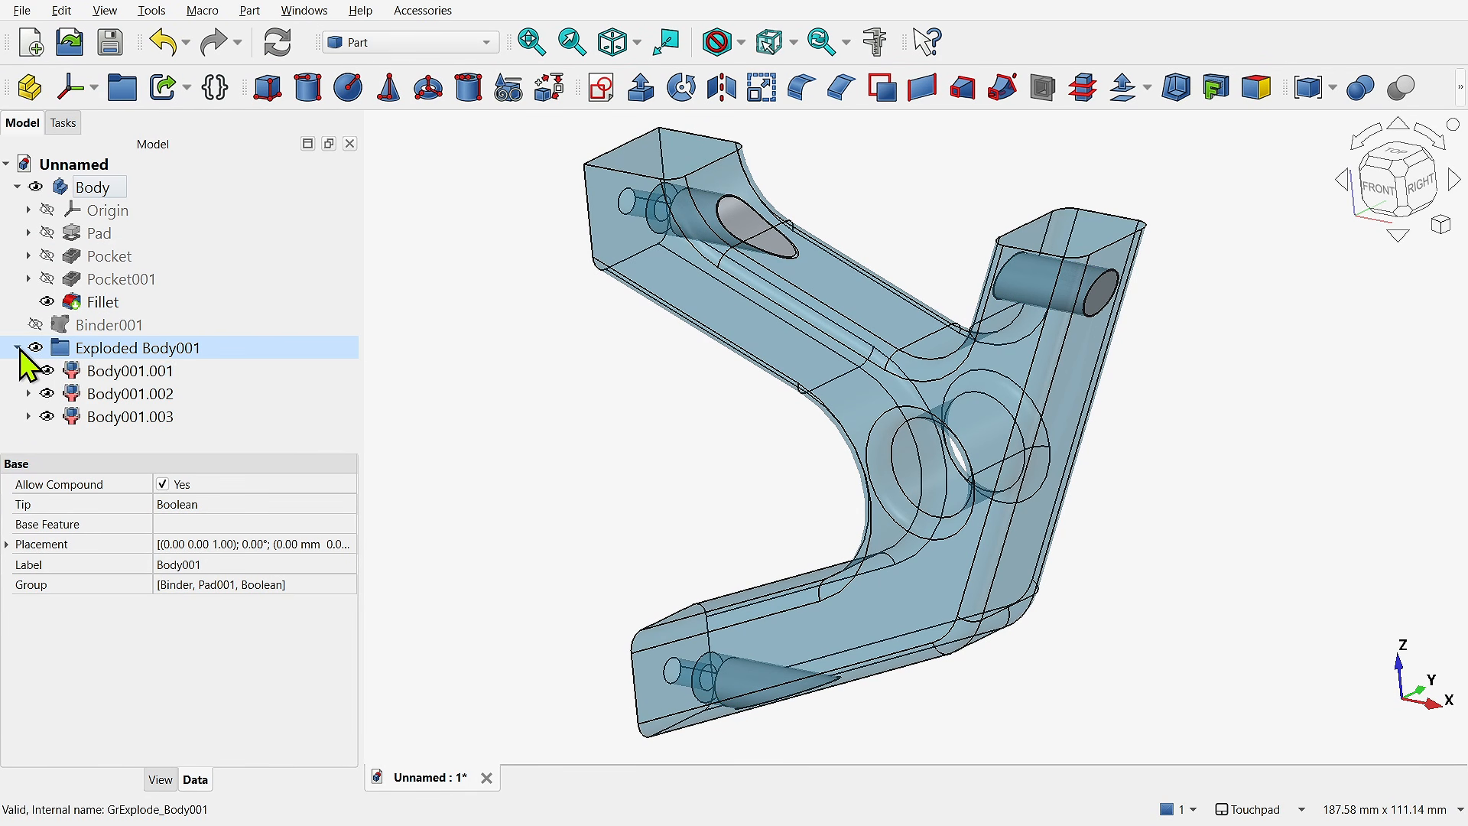
pyautogui.click(108, 371)
pyautogui.click(115, 393)
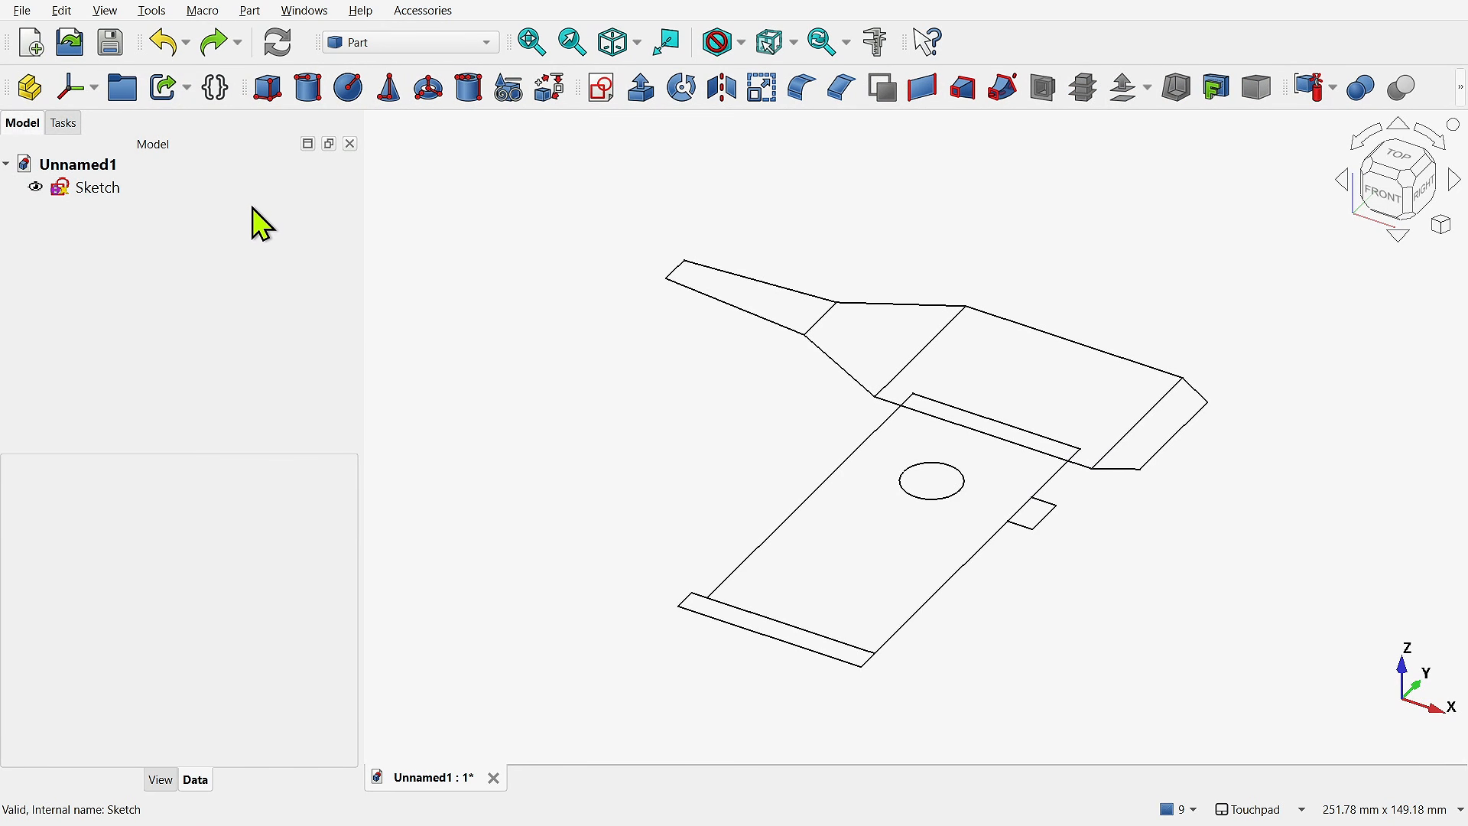
# - Explode the Sketch into separate shapes, expand the exploded group and toggle the visibility of two of its shapes
pyautogui.click(97, 187)
pyautogui.click(1309, 88)
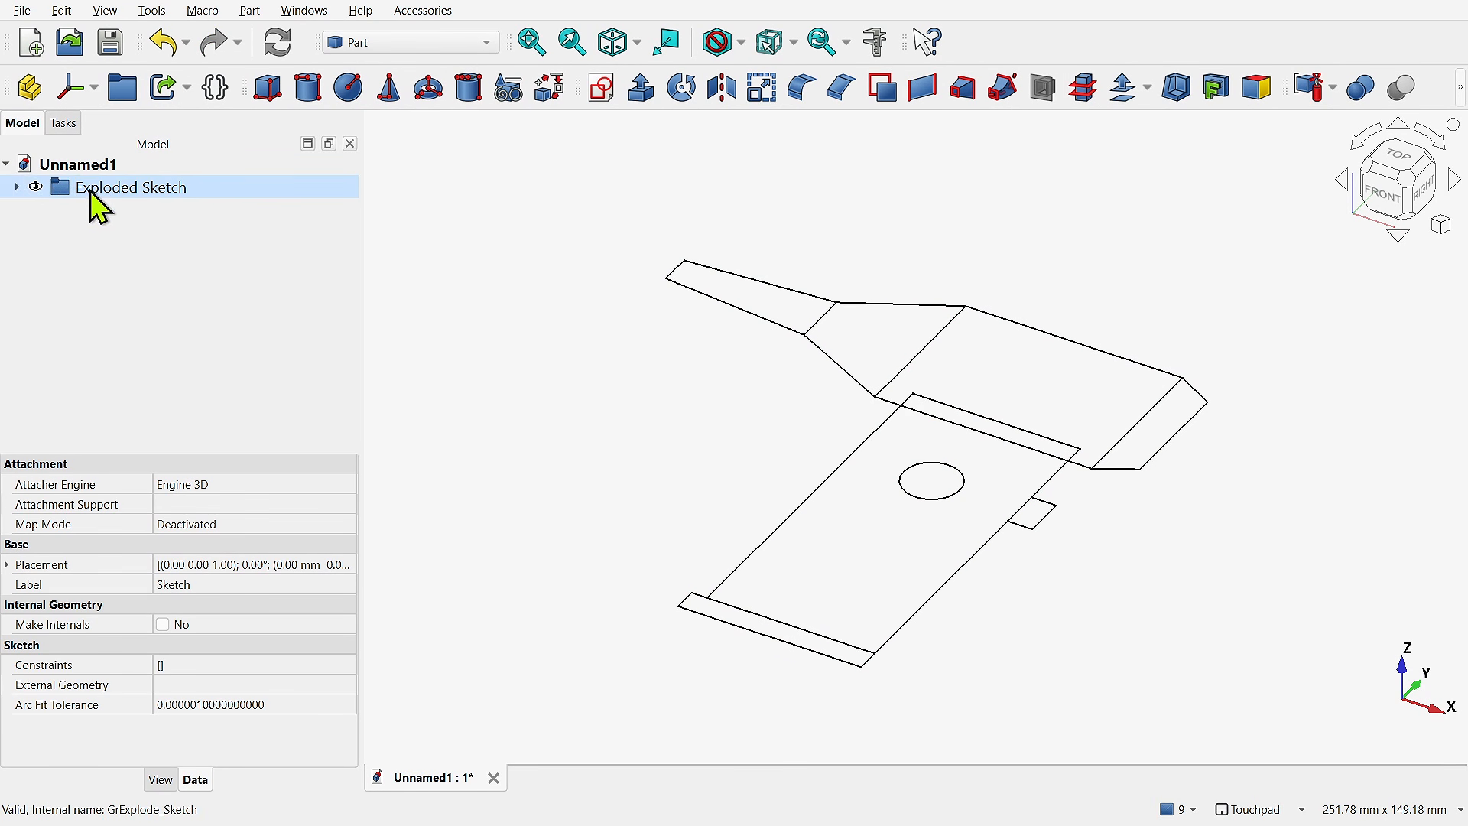
pyautogui.click(17, 188)
pyautogui.click(46, 210)
pyautogui.click(47, 277)
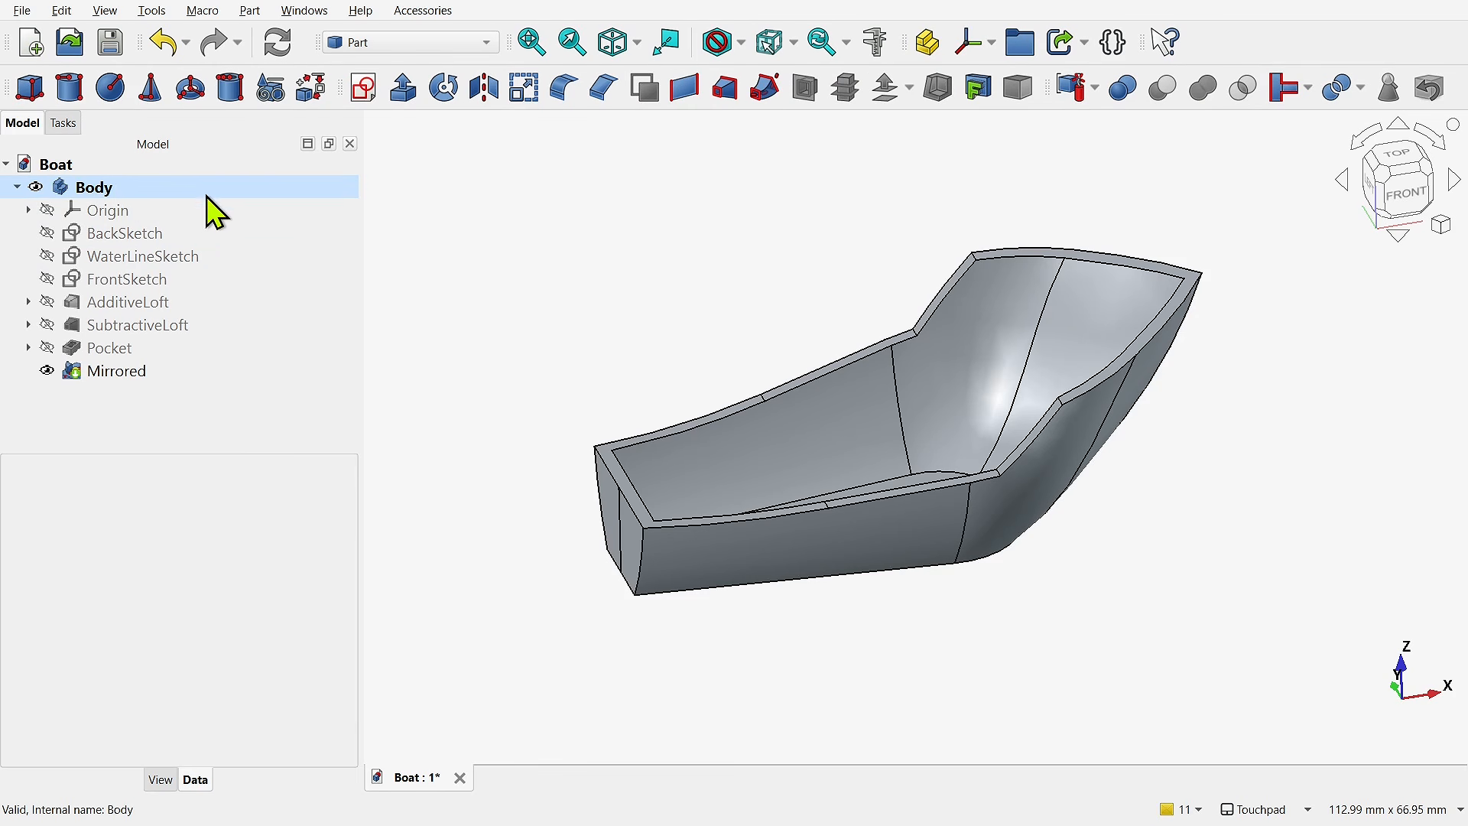
# - Create 5 cross-sections of the boat Body along the YZ guiding plane on both sides, and hide the Body
pyautogui.click(101, 187)
pyautogui.click(844, 88)
pyautogui.click(241, 272)
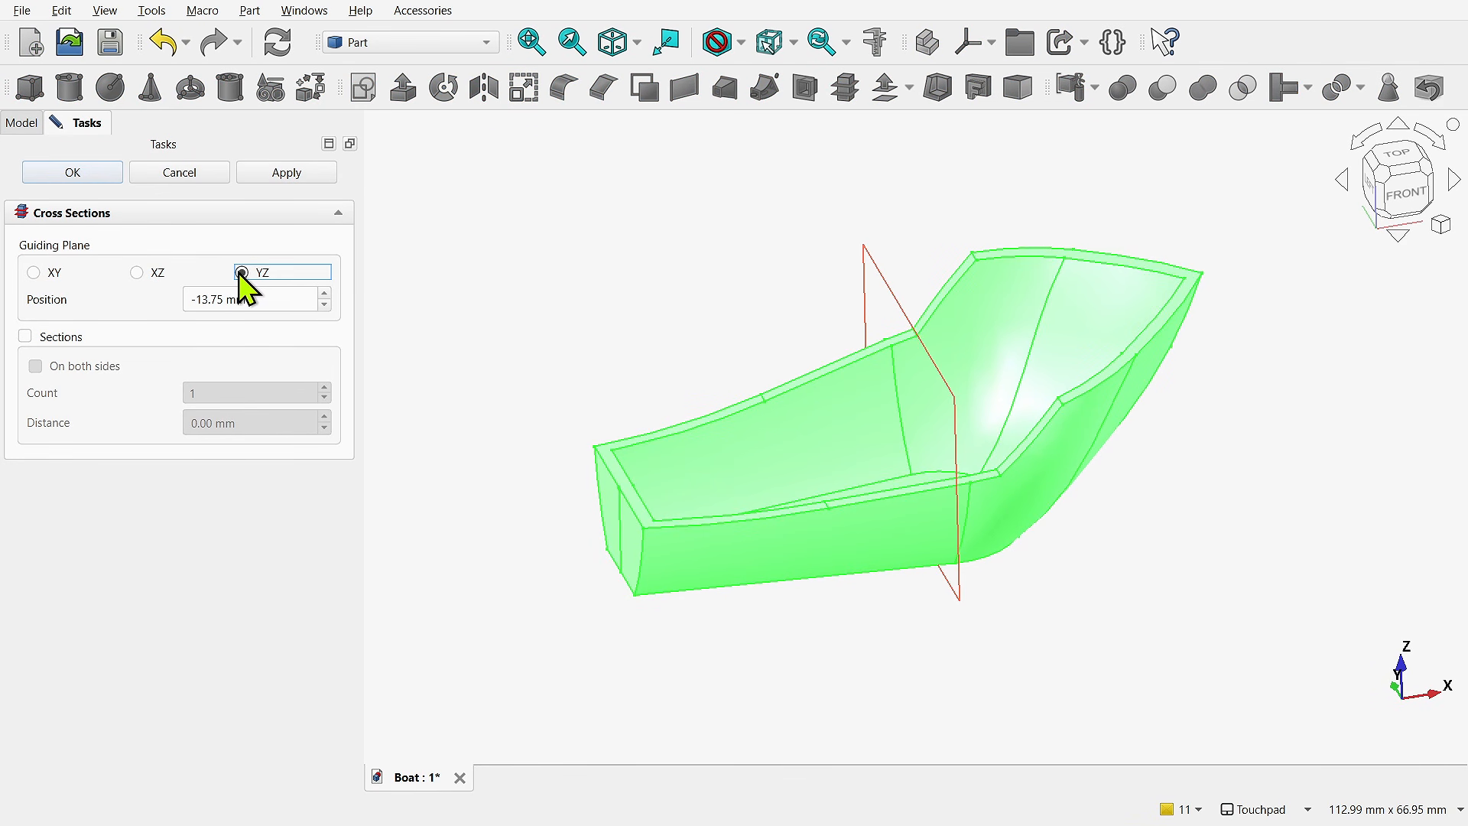
pyautogui.click(61, 337)
pyautogui.click(84, 365)
pyautogui.press('Tab')
pyautogui.write('5')
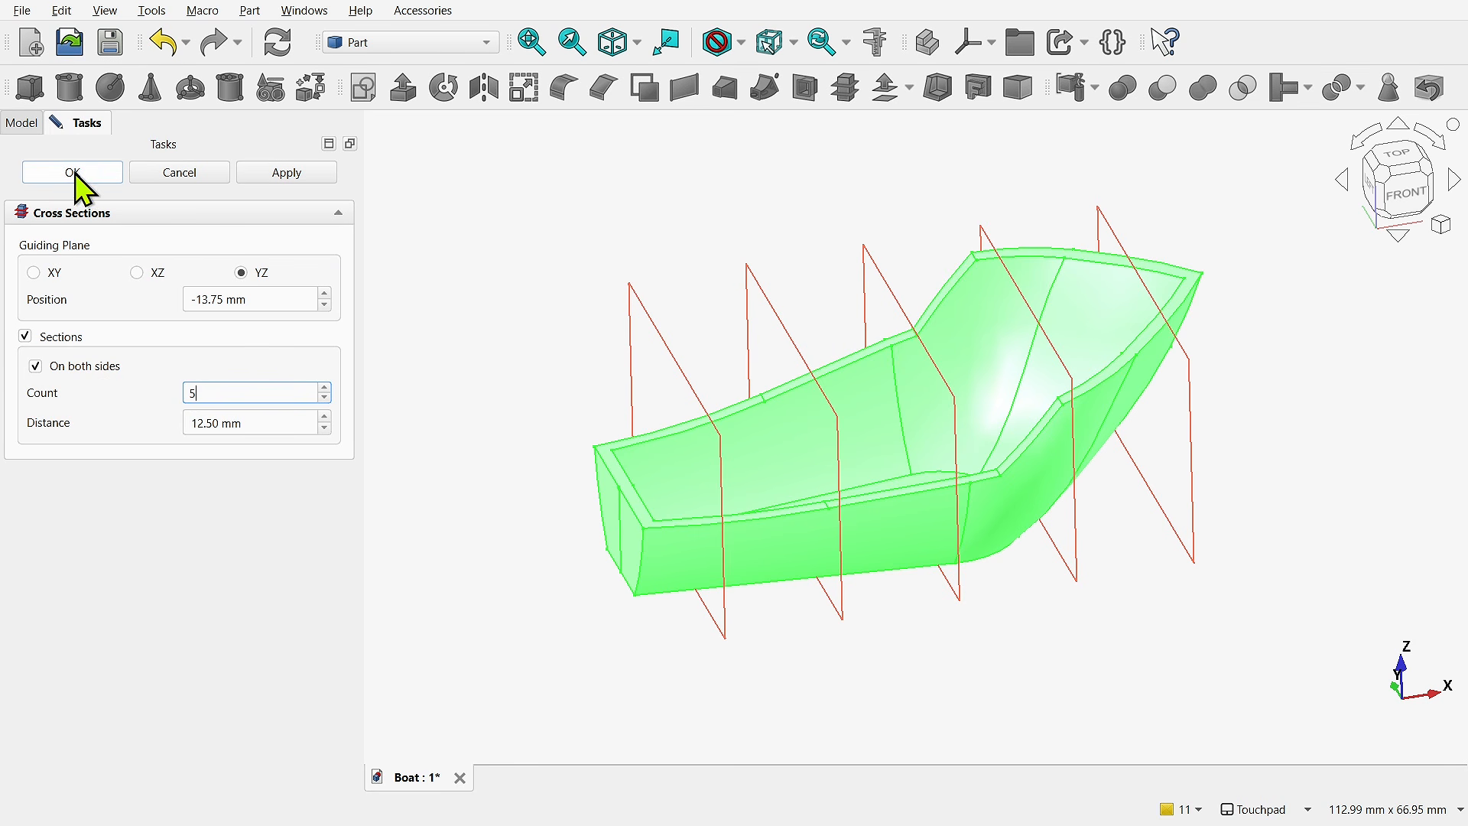
pyautogui.click(72, 172)
pyautogui.click(35, 187)
# - Explode the Body_cs compound into separate sections, expand the exploded group and select its first section
pyautogui.click(90, 392)
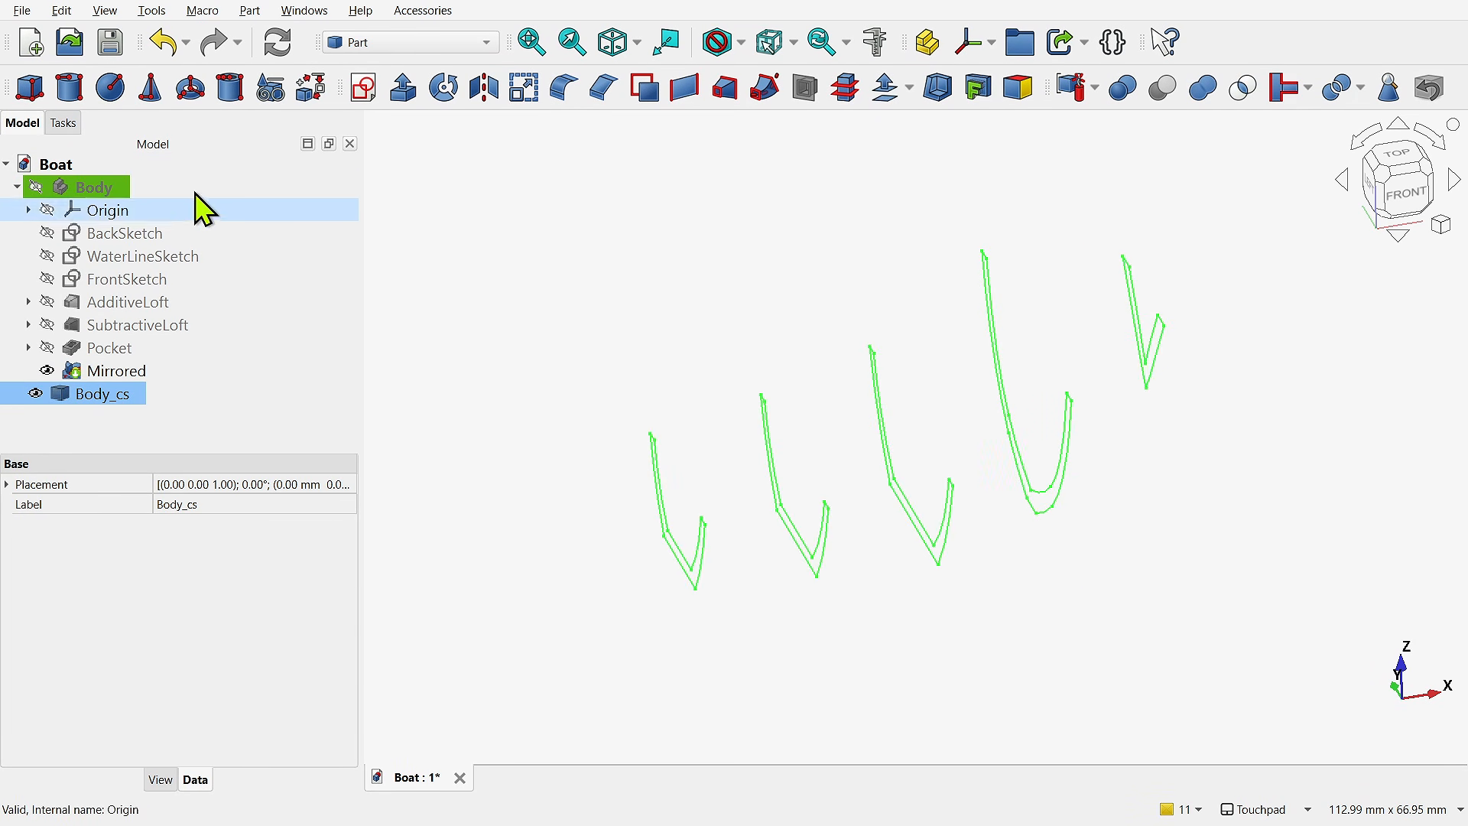
pyautogui.click(250, 10)
pyautogui.moveTo(365, 289)
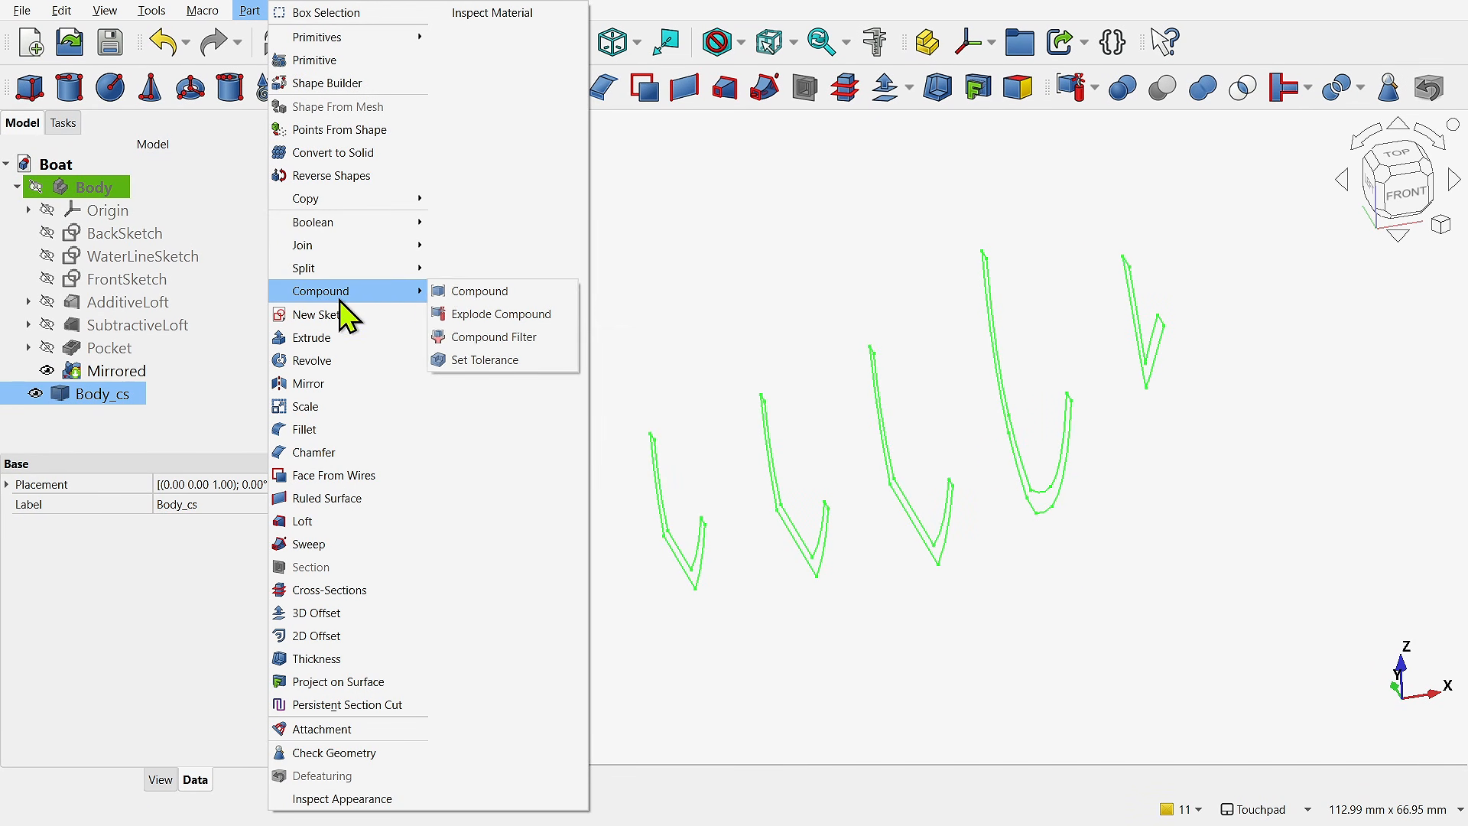
pyautogui.click(484, 313)
pyautogui.click(18, 394)
pyautogui.click(115, 416)
pyautogui.scroll(-2, 351, 406)
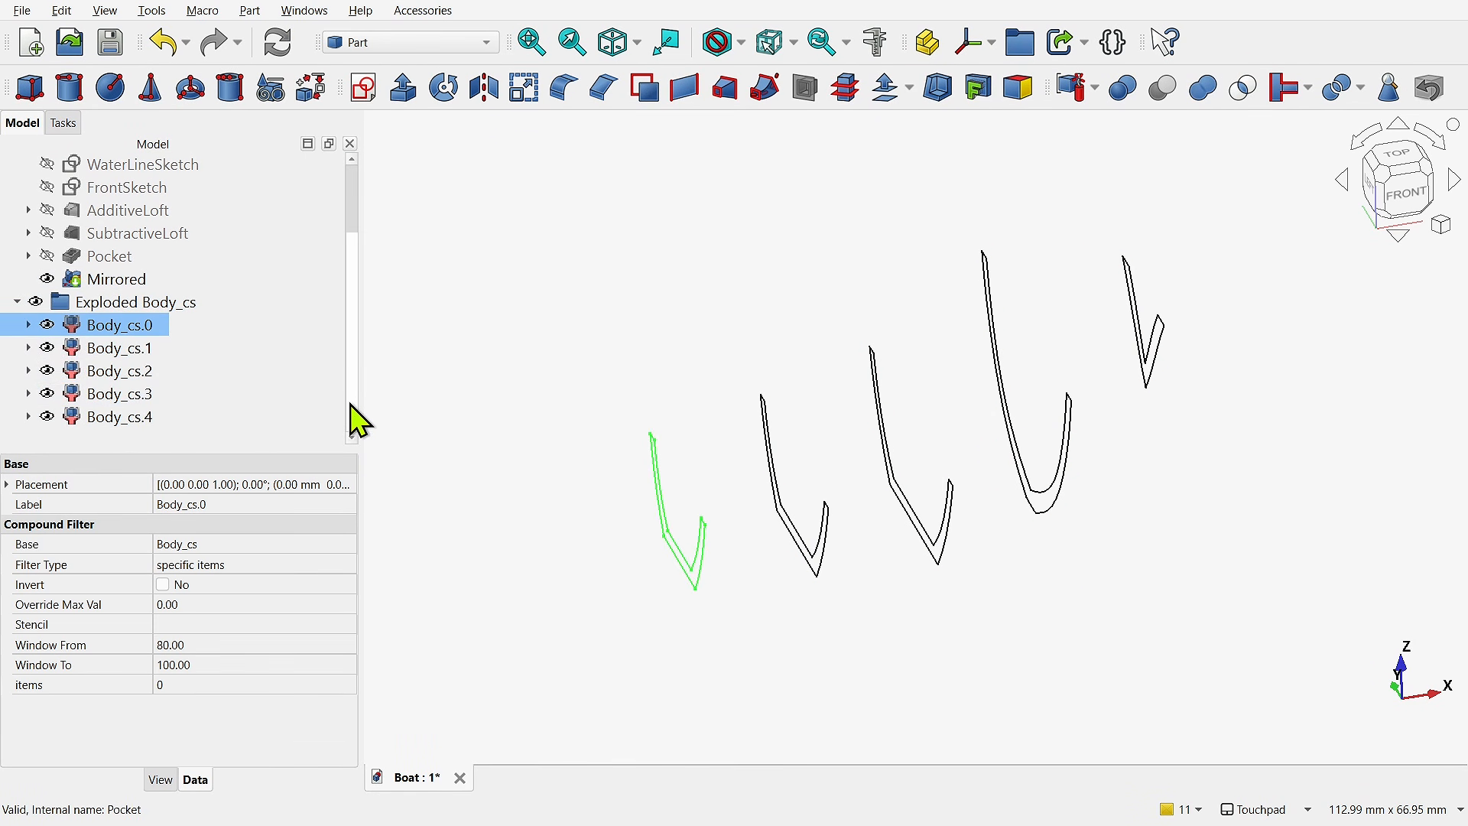
# - Extrude all five exploded sections symmetrically along their normal with a length of 5 mm, creating solids
pyautogui.keyDown('shift'); pyautogui.click(170, 425); pyautogui.keyUp('shift')
pyautogui.click(403, 88)
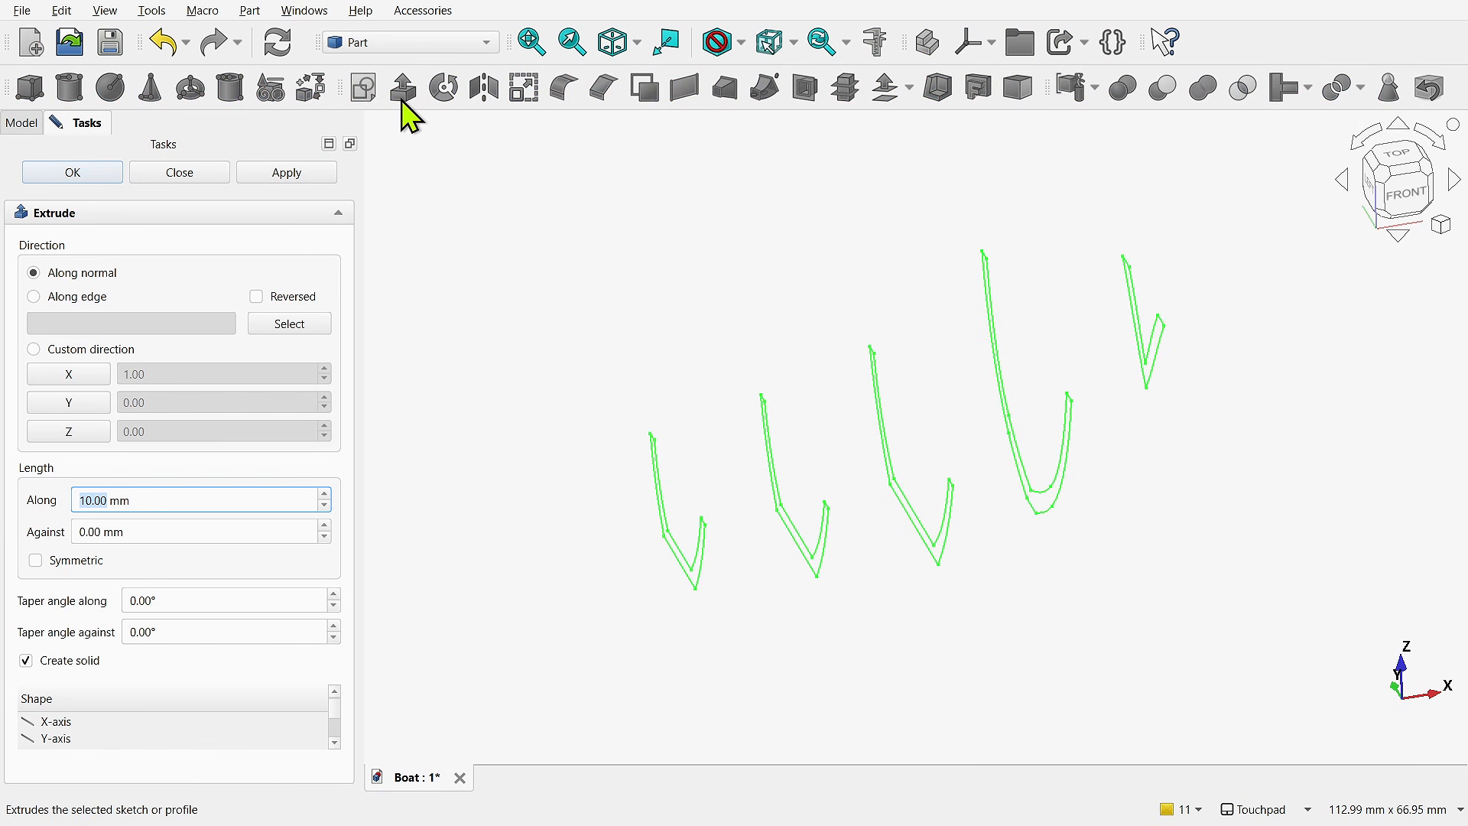
pyautogui.click(91, 560)
pyautogui.hotkey('shift', 'Tab')
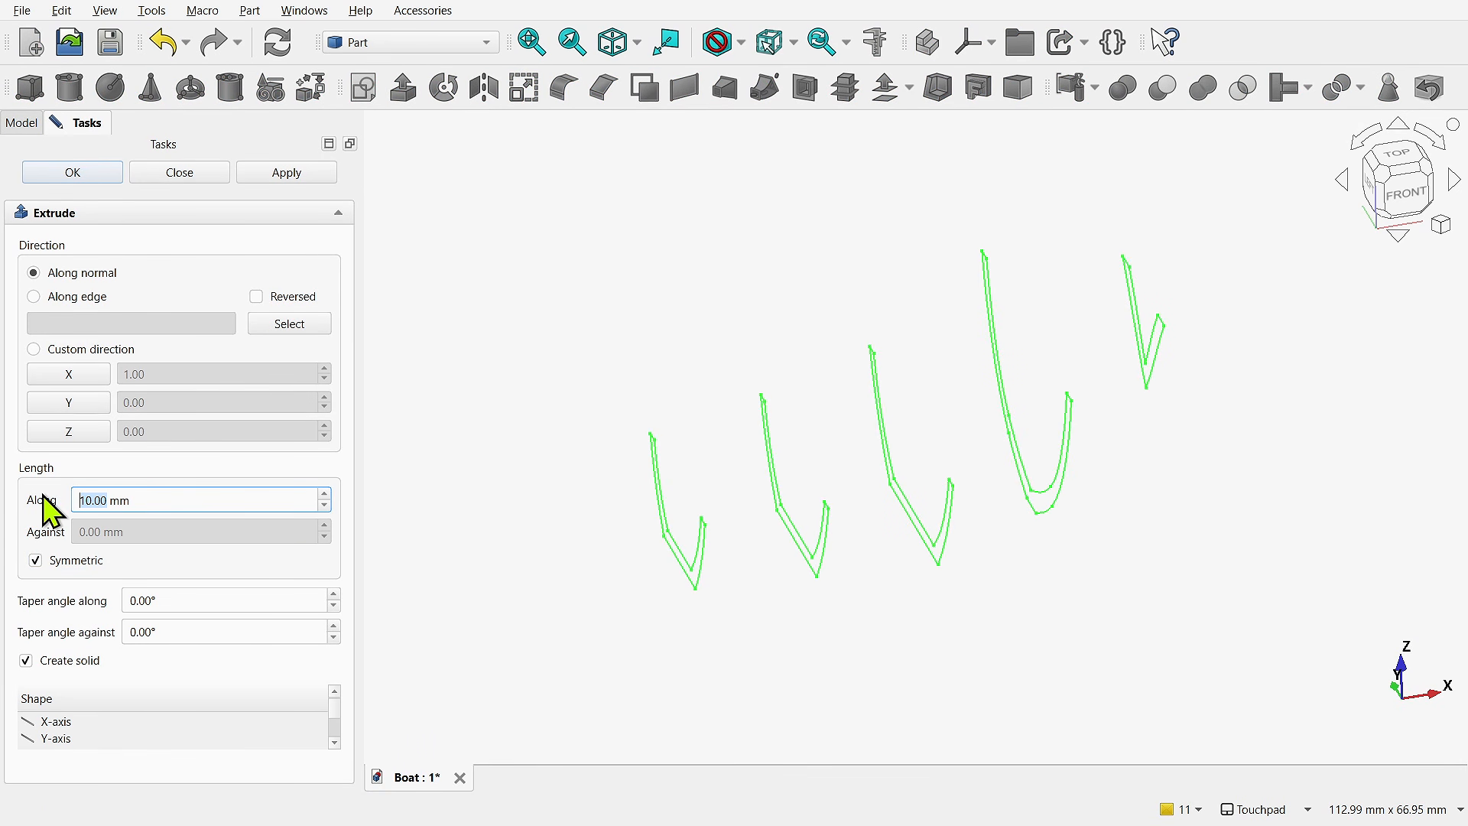
pyautogui.press('Return')
# - Select all five extrusions and set their forward length to 2 mm
pyautogui.scroll(-2, 158, 416)
pyautogui.click(130, 323)
pyautogui.keyDown('shift'); pyautogui.click(130, 417); pyautogui.keyUp('shift')
pyautogui.click(230, 623)
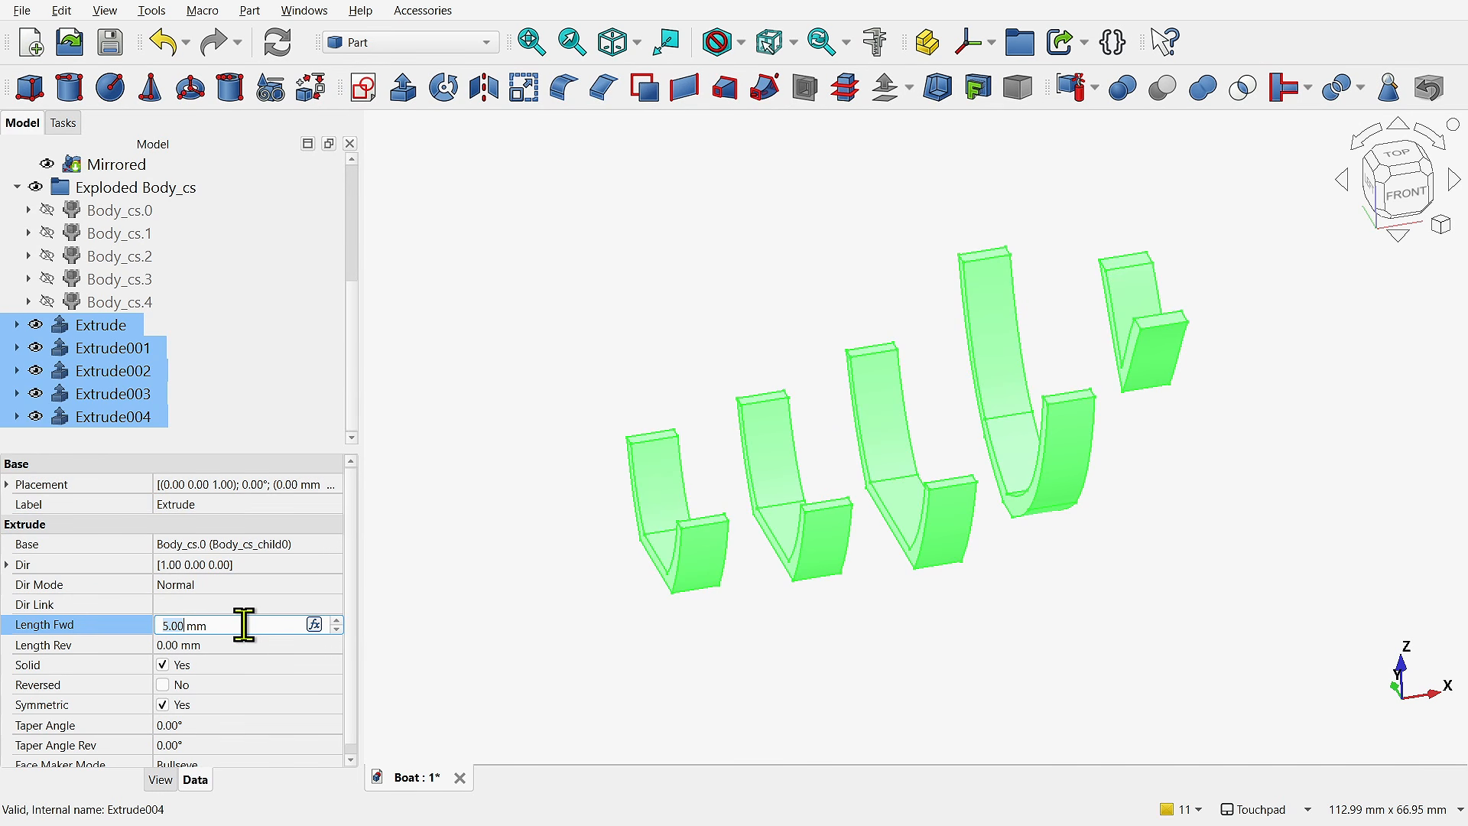
pyautogui.write('2')
pyautogui.press('Return')
# - Undo the extrusions and the exploding of the Body_cs compound
pyautogui.click(602, 646)
pyautogui.hotkey('ctrl', 'z')
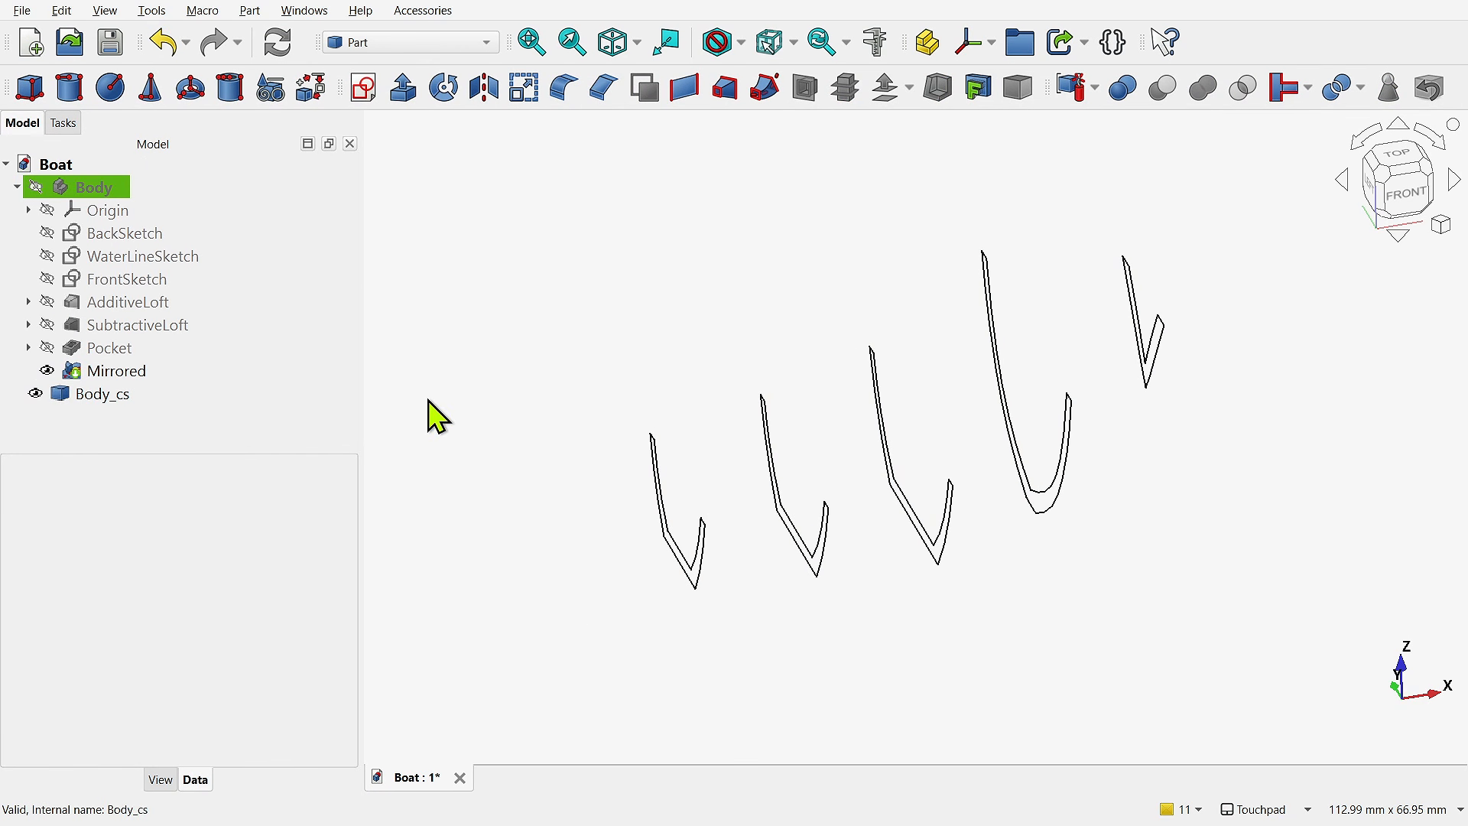
# - Apply a Compound Filter to the Body_cs cross-sections and select the resulting filter
pyautogui.click(107, 394)
pyautogui.click(252, 11)
pyautogui.moveTo(371, 286)
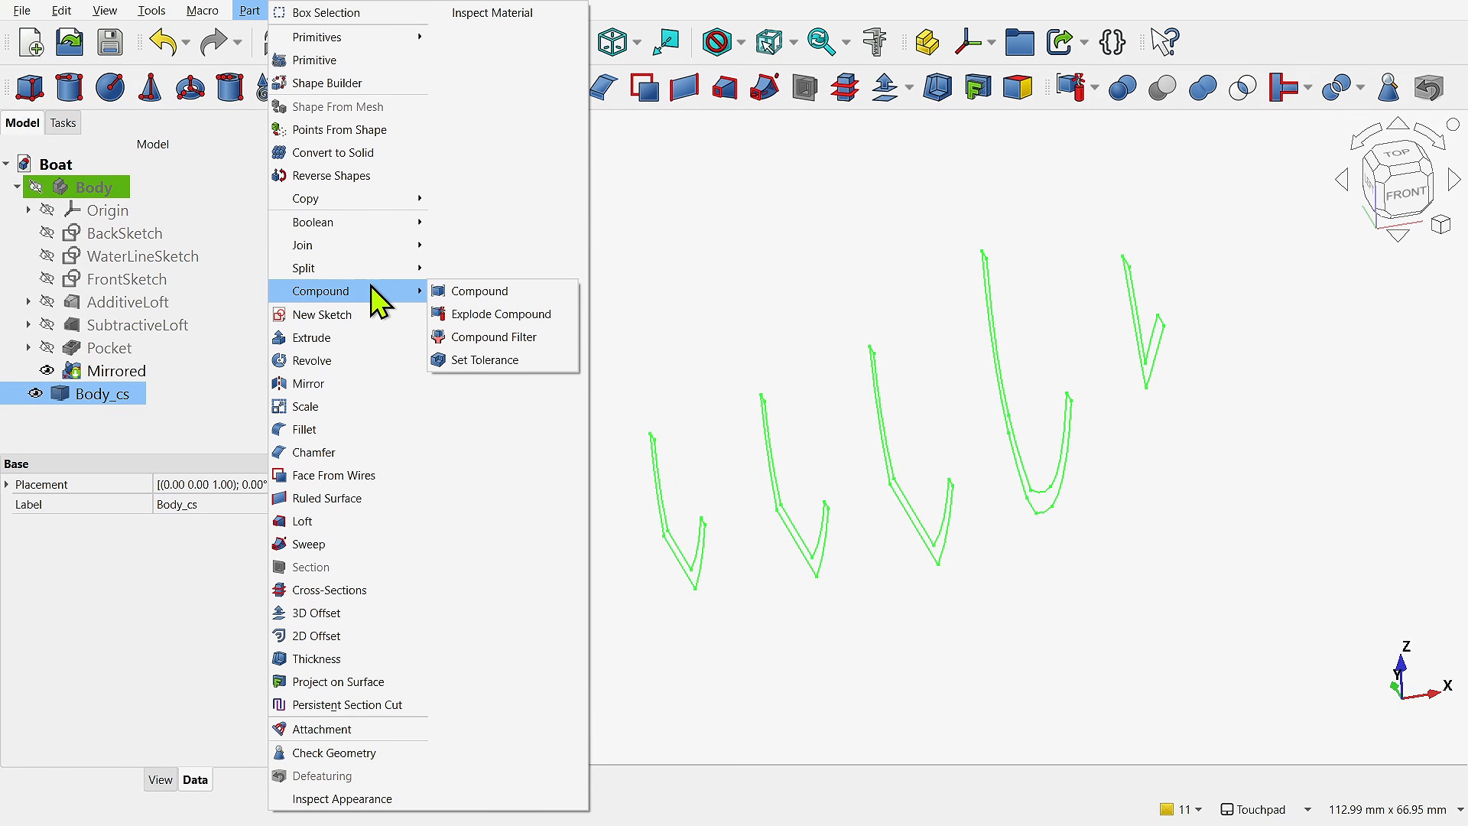
pyautogui.click(489, 337)
pyautogui.click(145, 394)
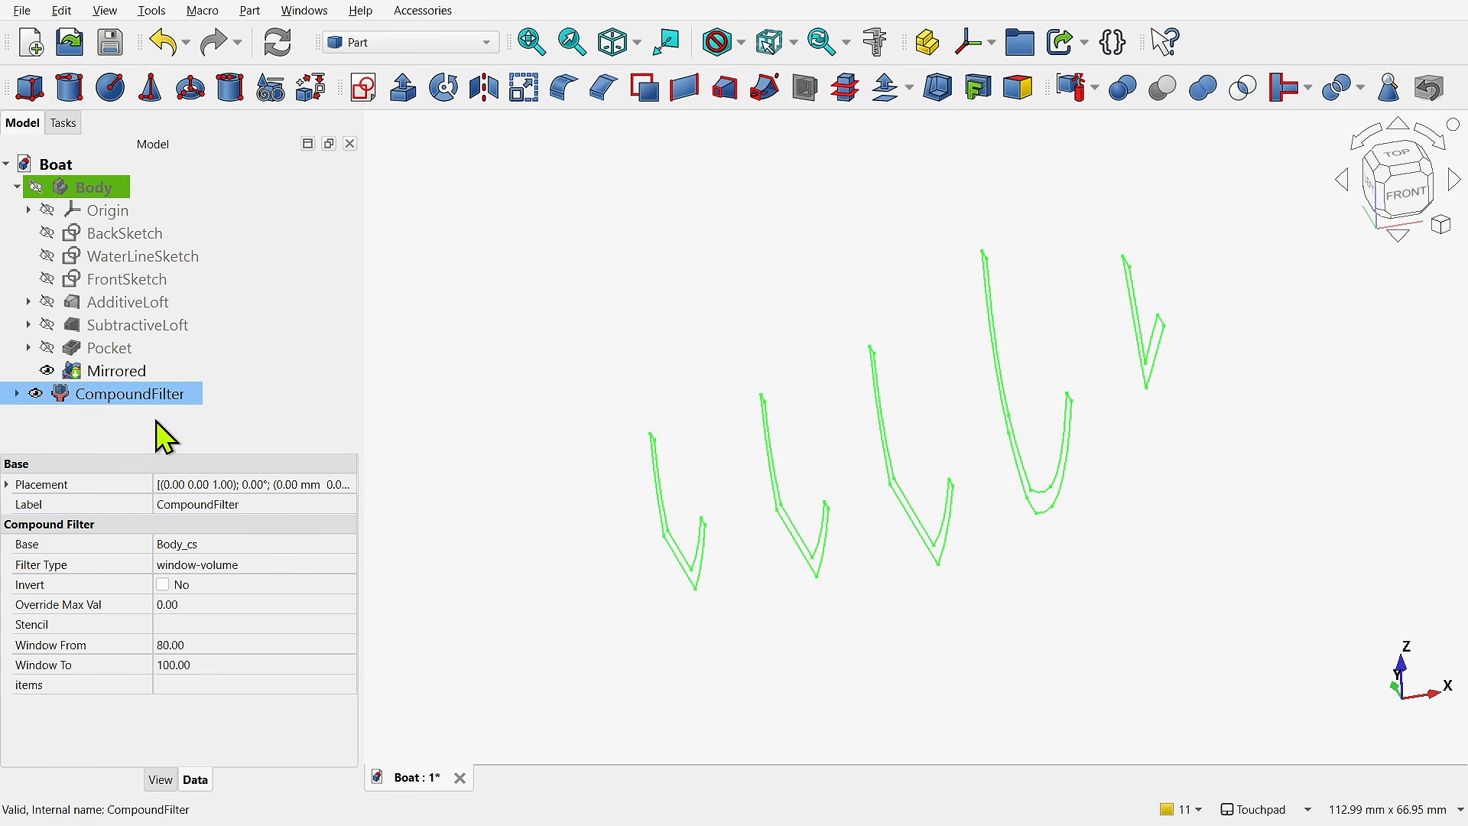
# - Set the compound filter's type to specific items and its items value to 0
pyautogui.click(246, 566)
pyautogui.click(229, 524)
pyautogui.click(237, 686)
pyautogui.write('0')
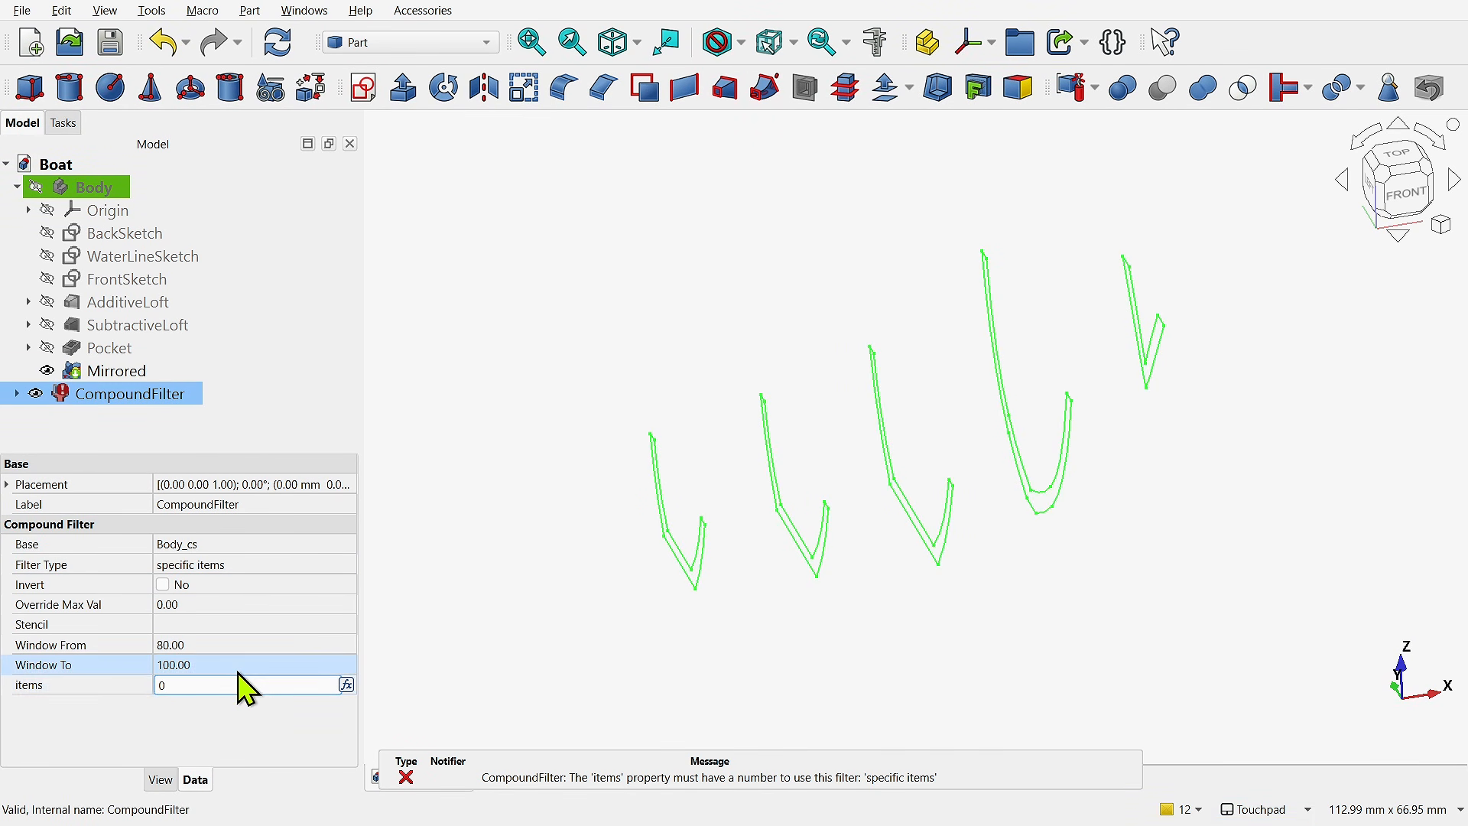
pyautogui.click(237, 671)
# - Set the compound filter's items value to 1 and after that to 2
pyautogui.click(237, 687)
pyautogui.write('1')
pyautogui.press('Return')
pyautogui.click(237, 682)
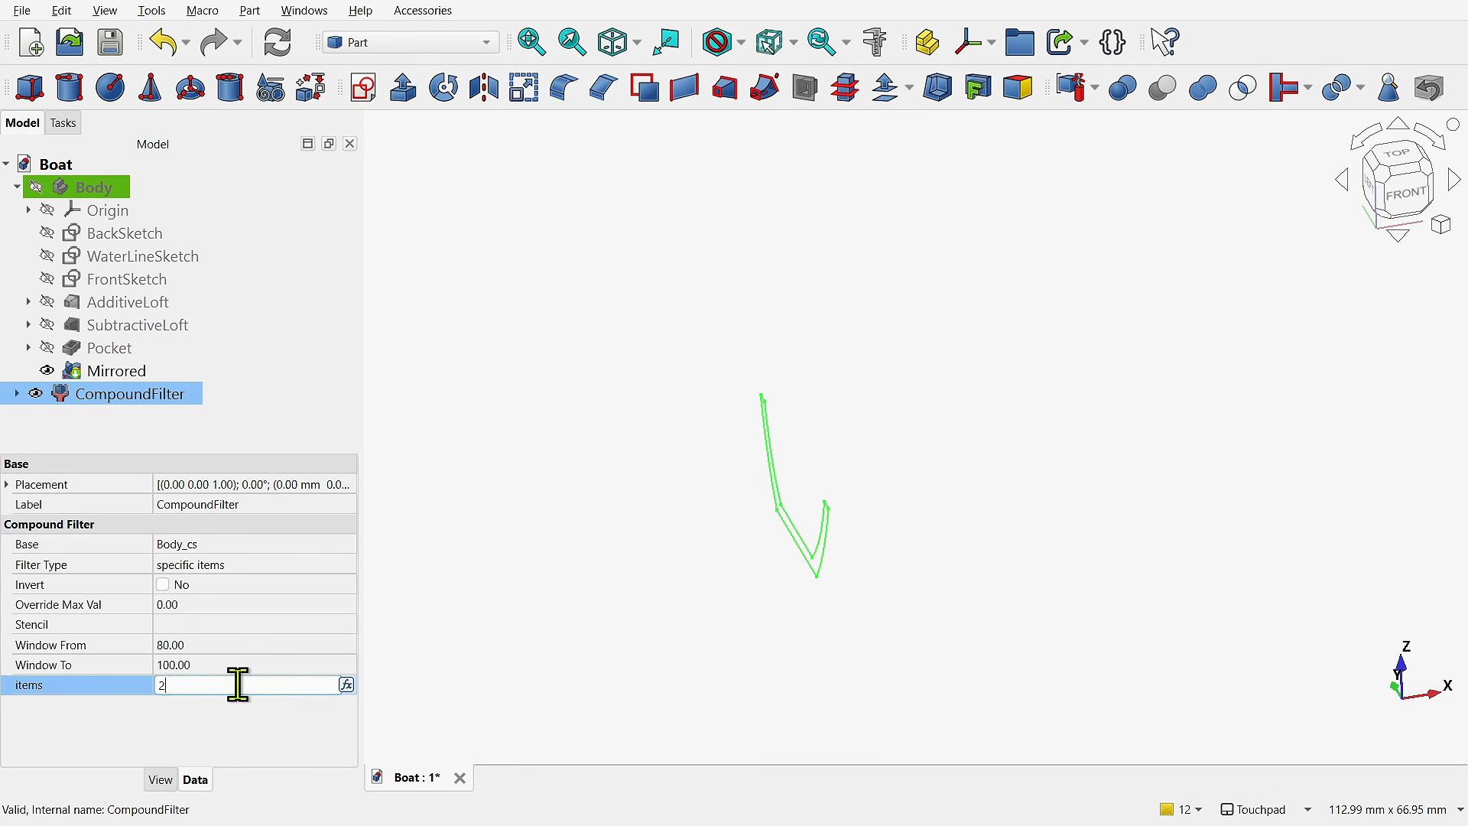
pyautogui.write('2')
pyautogui.press('Return')
# - Extrude the filtered section 3 mm along its normal as a solid
pyautogui.click(403, 88)
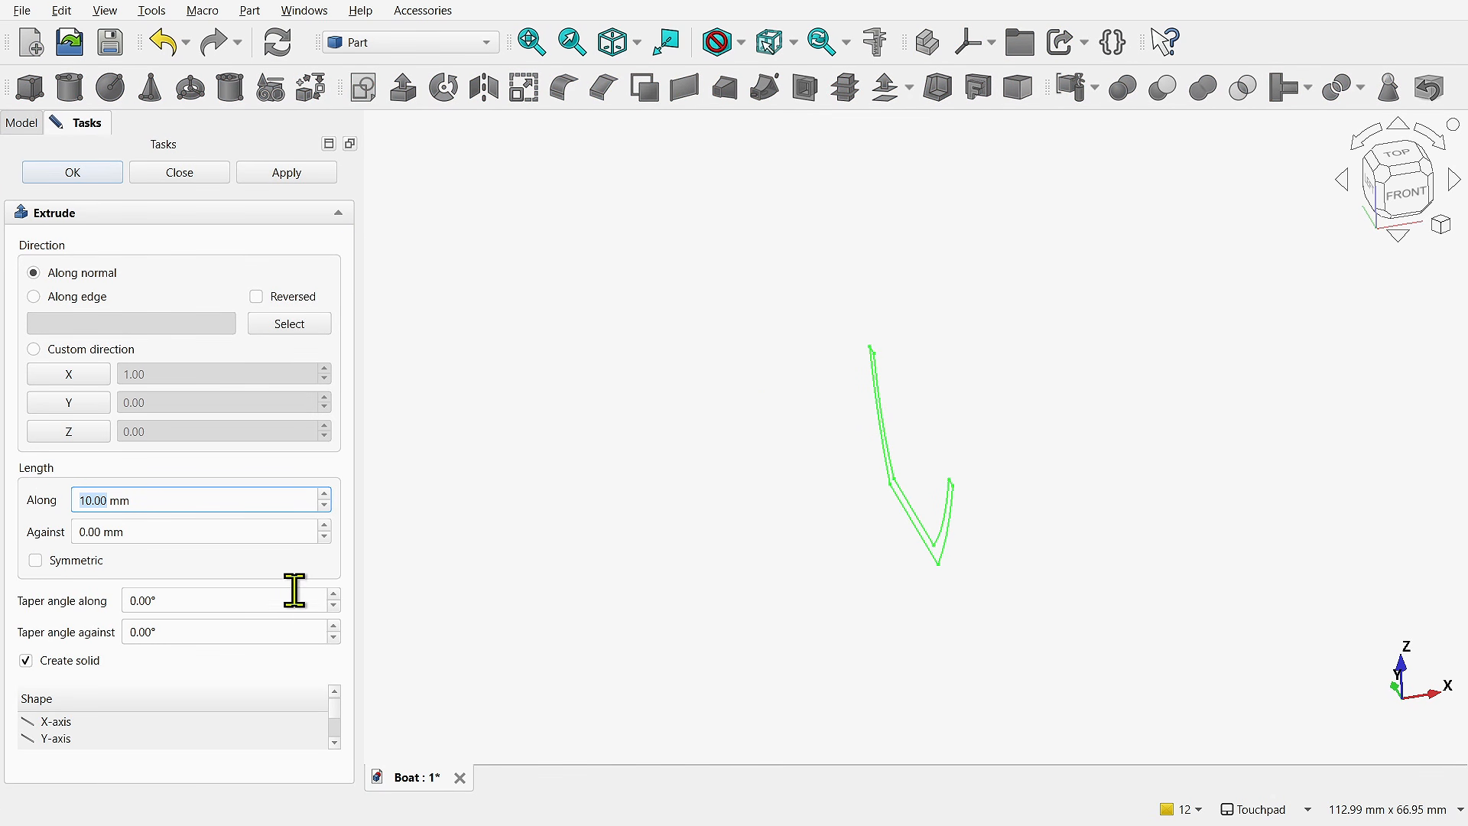
pyautogui.write('3')
pyautogui.press('Return')
# - Select the compound filter beneath the Extrude and switch its items value to 0, 1 and back to 2
pyautogui.click(15, 396)
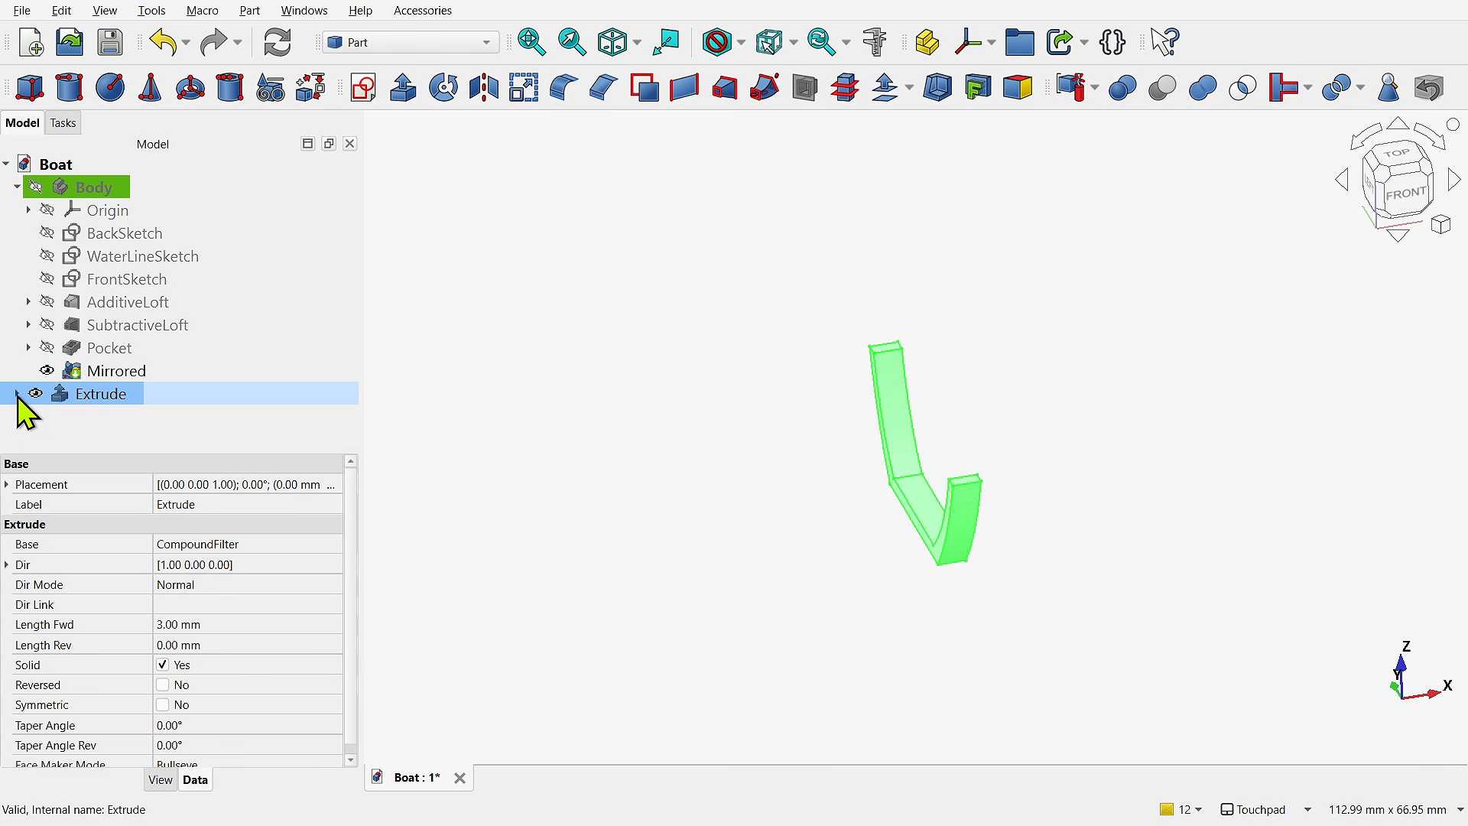
pyautogui.click(15, 394)
pyautogui.click(84, 418)
pyautogui.click(228, 684)
pyautogui.write('0')
pyautogui.press('Return')
pyautogui.click(227, 688)
pyautogui.write('1')
pyautogui.press('Return')
pyautogui.click(230, 689)
pyautogui.write('2')
pyautogui.press('Return')
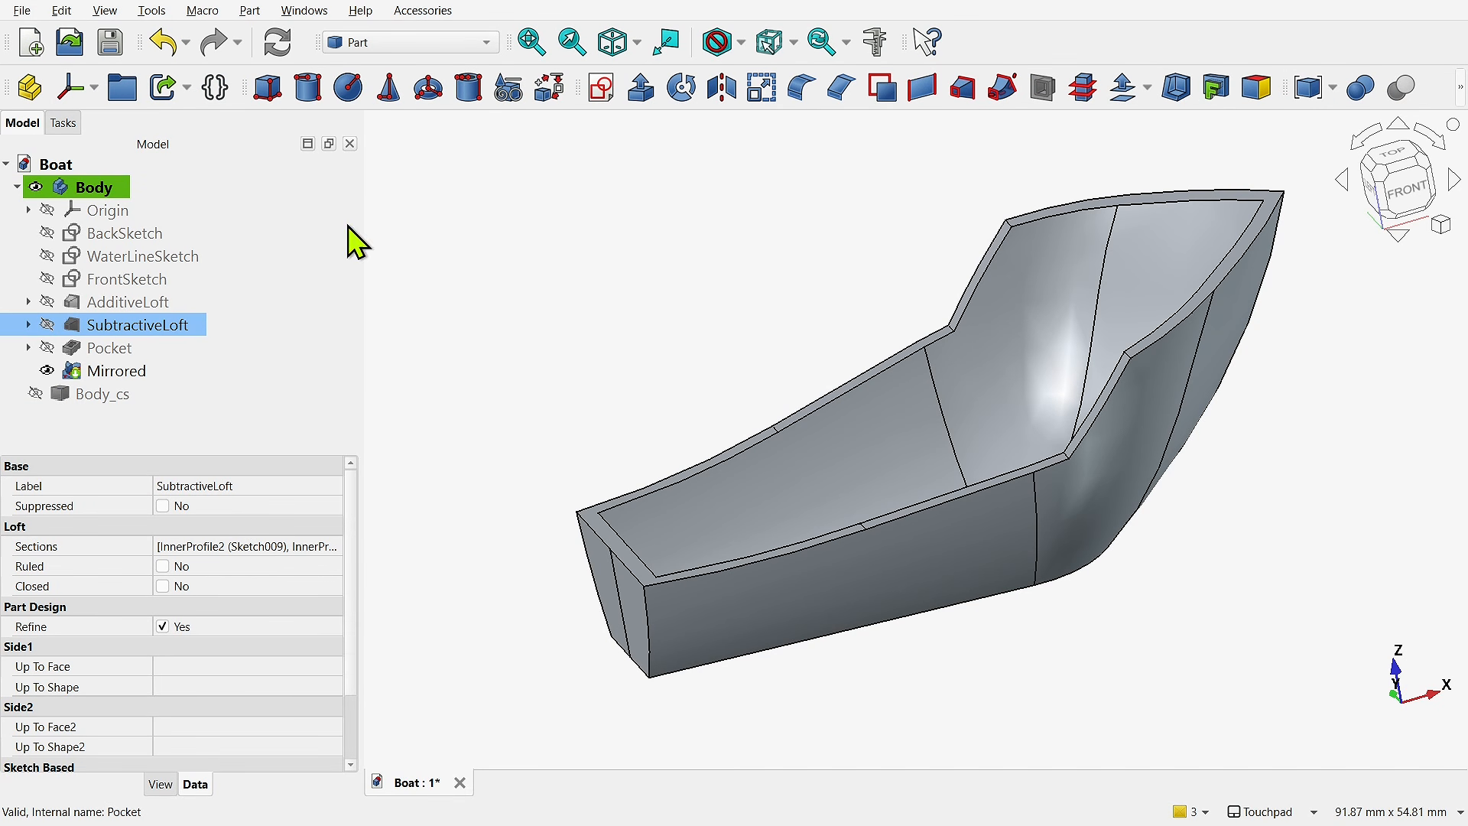
# - Suppress the SubtractiveLoft feature in the boat Body and recompute the document
pyautogui.click(104, 193)
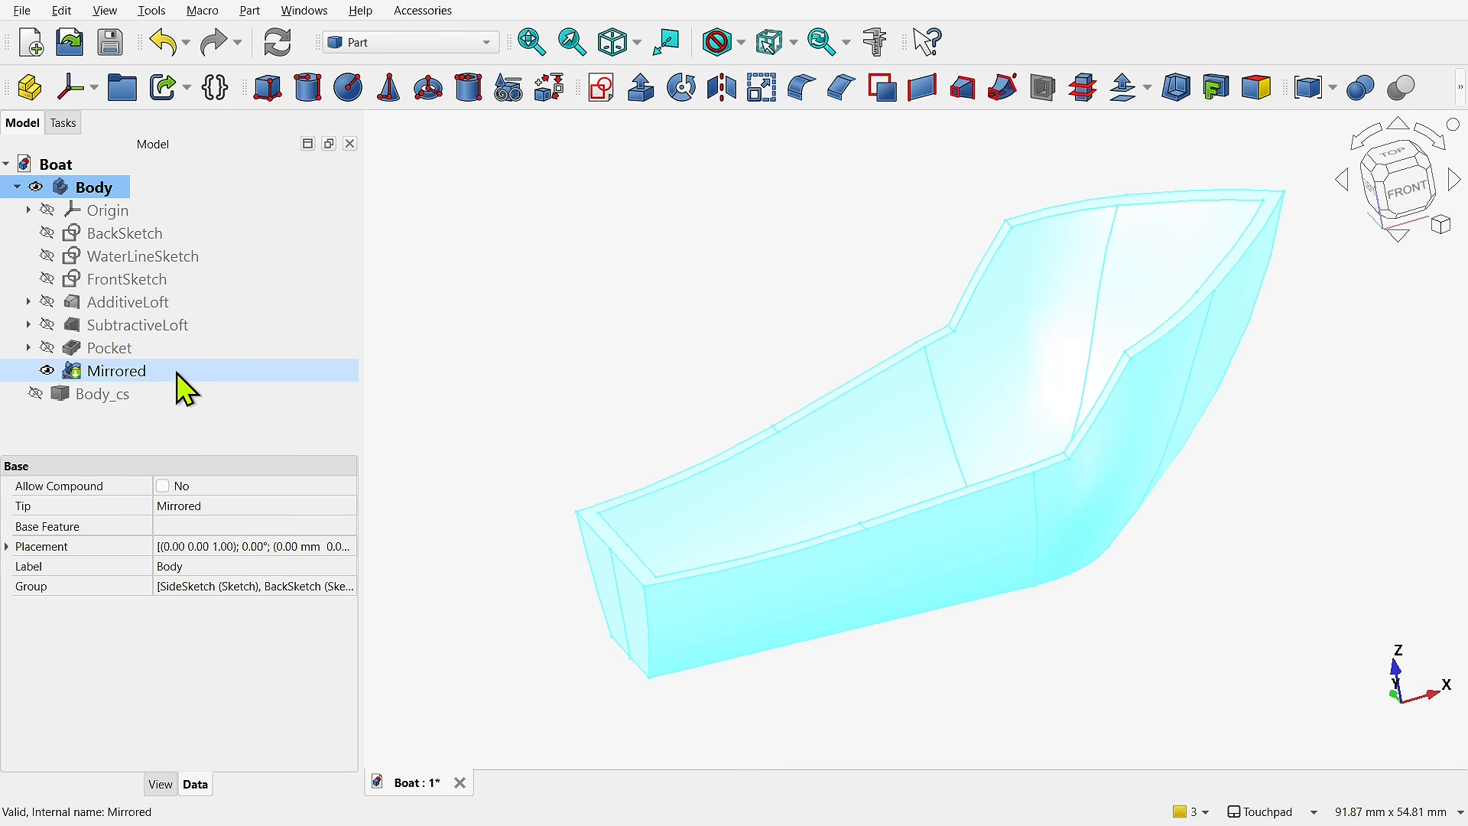
pyautogui.click(138, 325)
pyautogui.rightClick(136, 325)
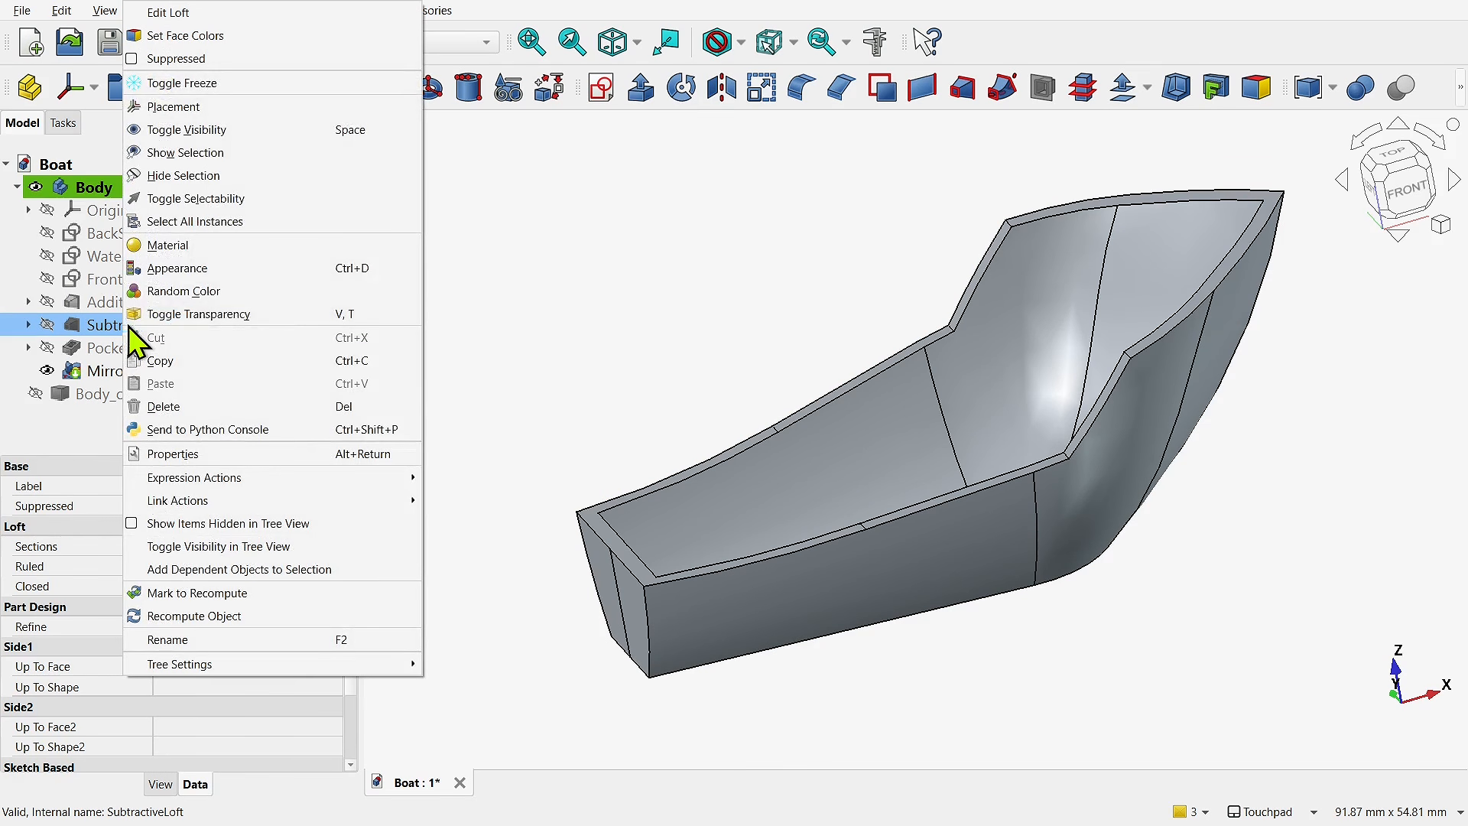
pyautogui.click(137, 59)
pyautogui.click(277, 43)
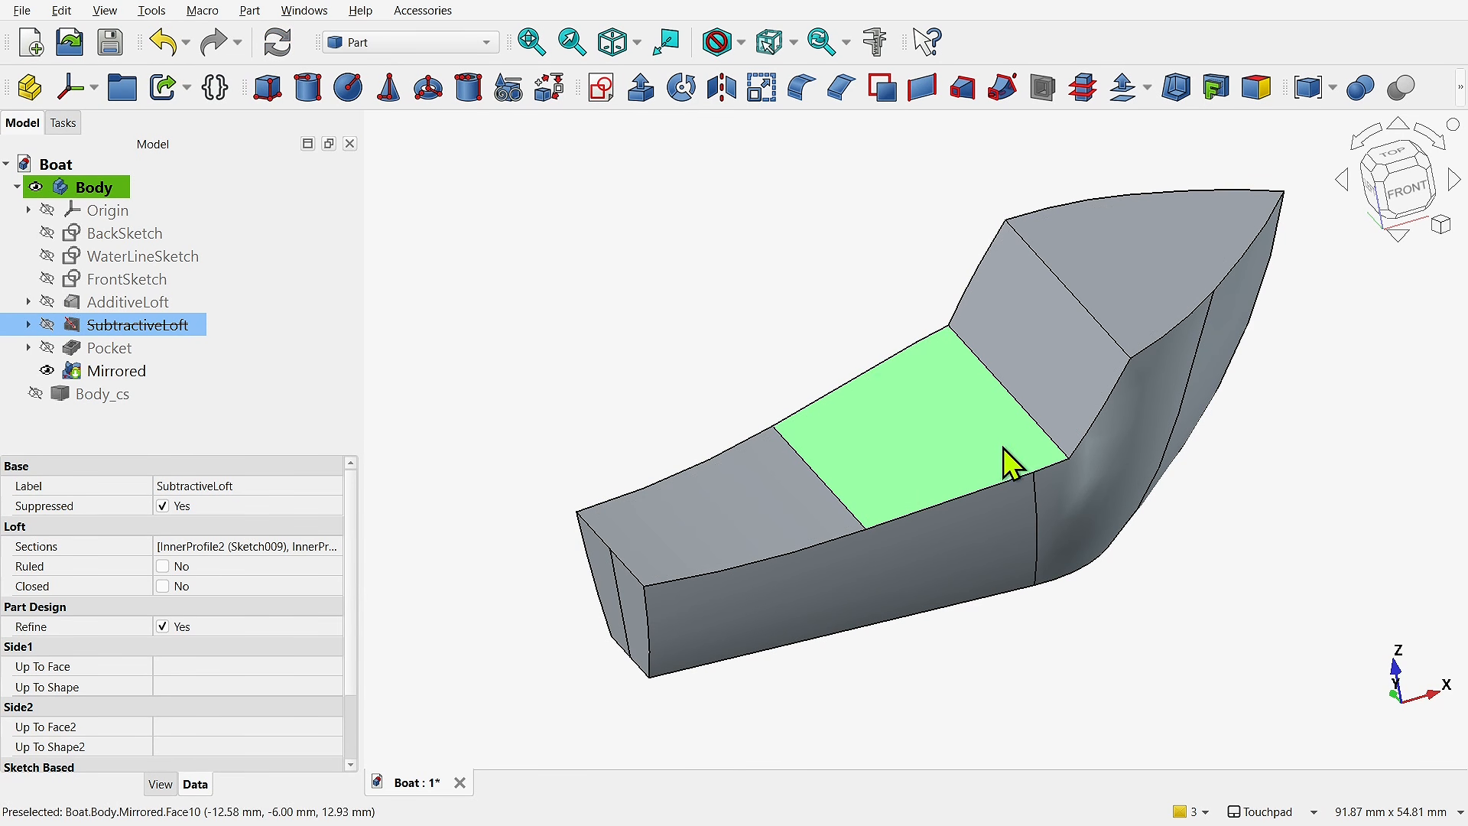
# - Create 4 cross-sections of the solid boat Body along the YZ guiding plane on both sides
pyautogui.click(93, 187)
pyautogui.click(1084, 98)
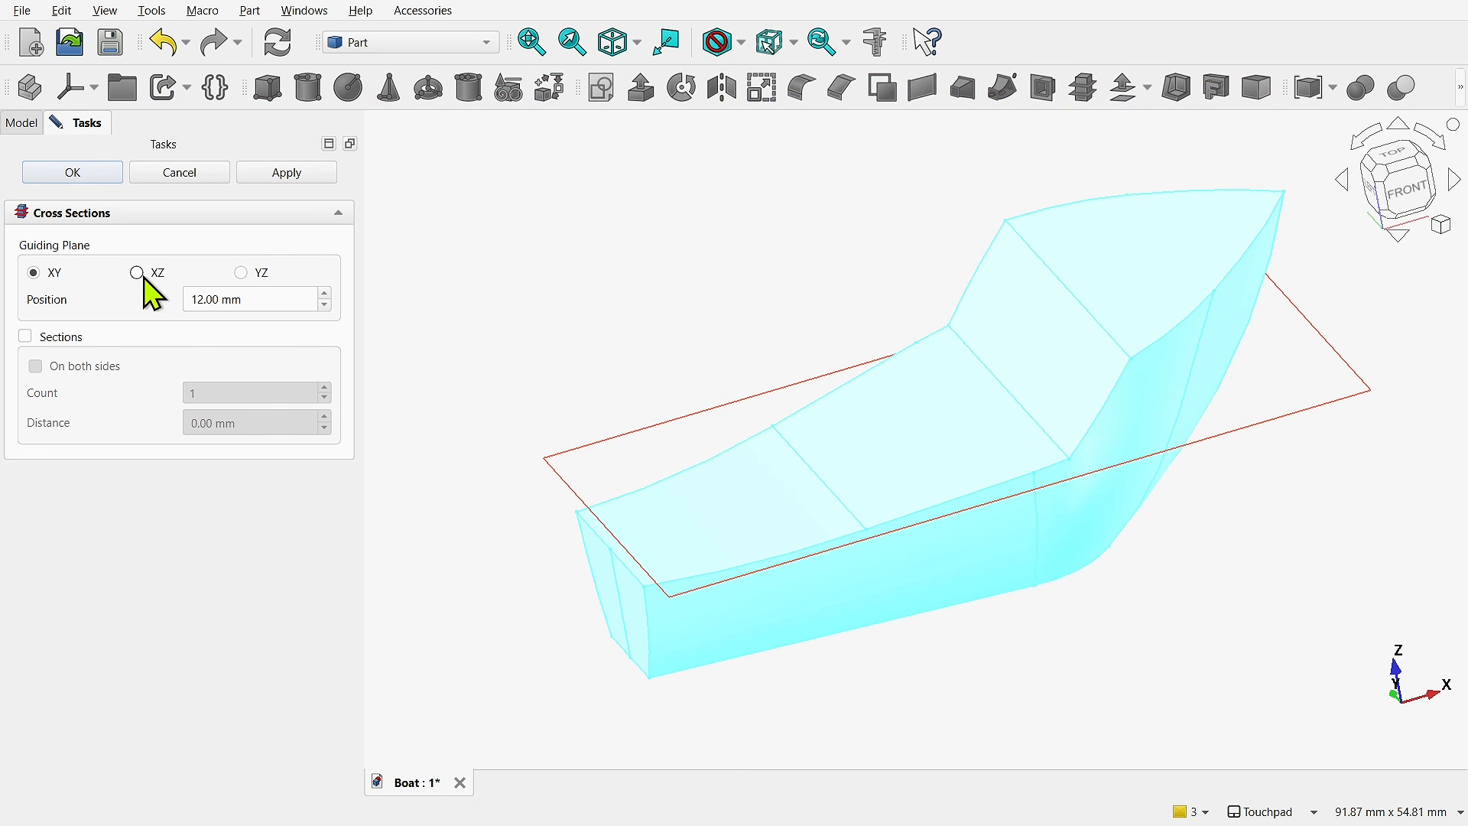
pyautogui.click(241, 273)
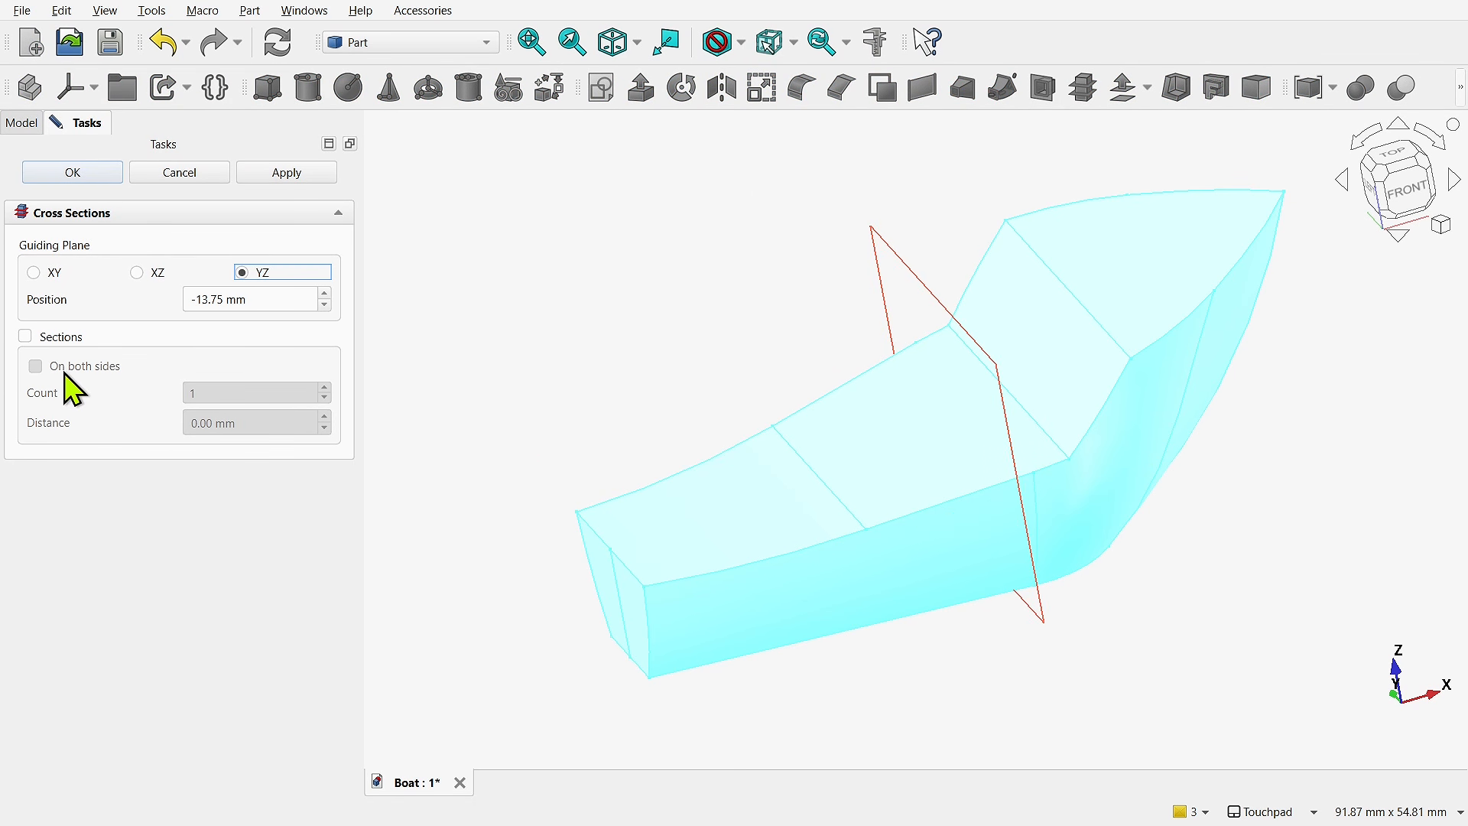
pyautogui.click(25, 336)
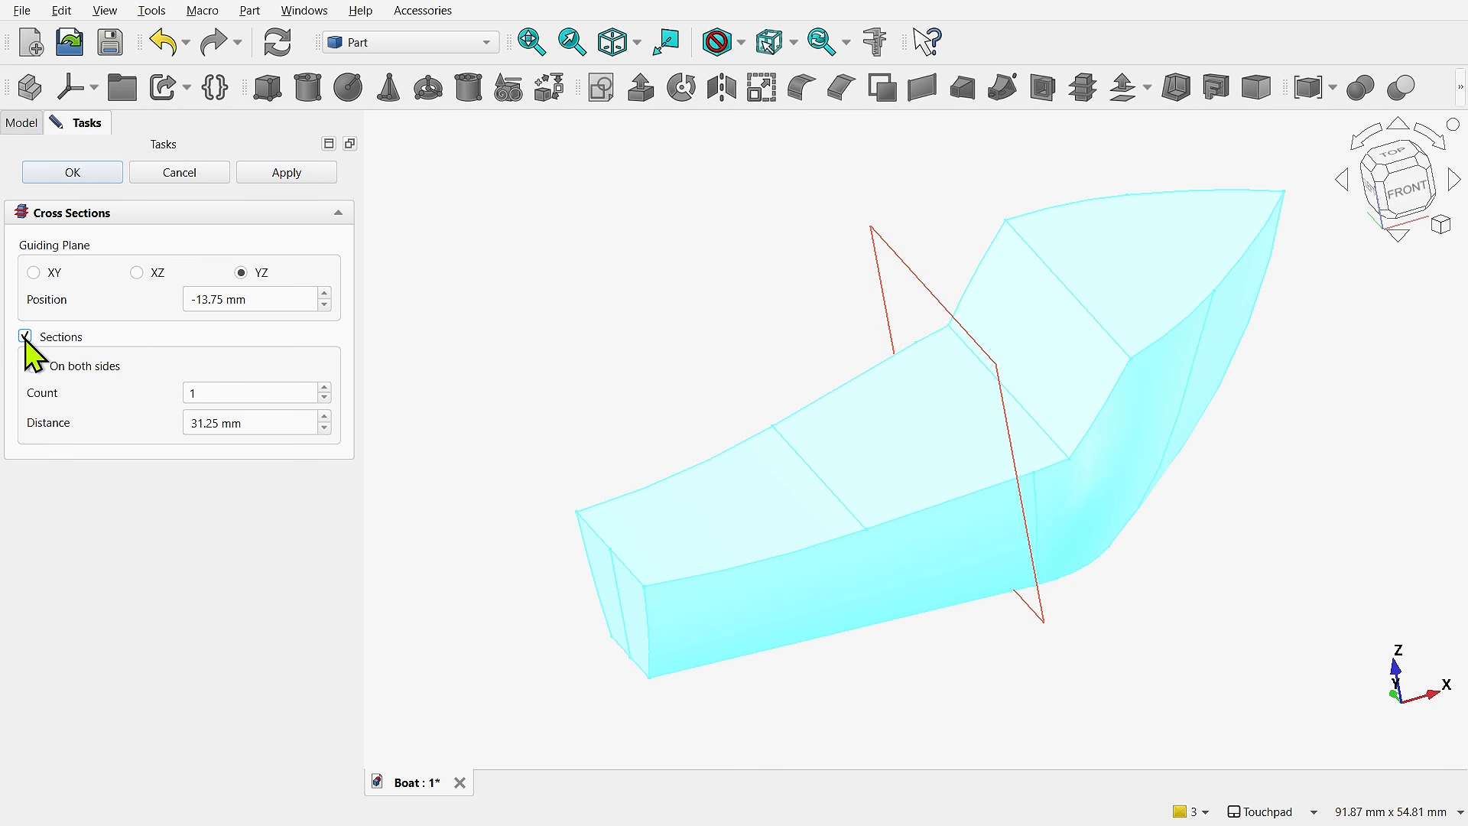
pyautogui.click(45, 368)
pyautogui.click(325, 388)
pyautogui.click(325, 388)
pyautogui.click(325, 388)
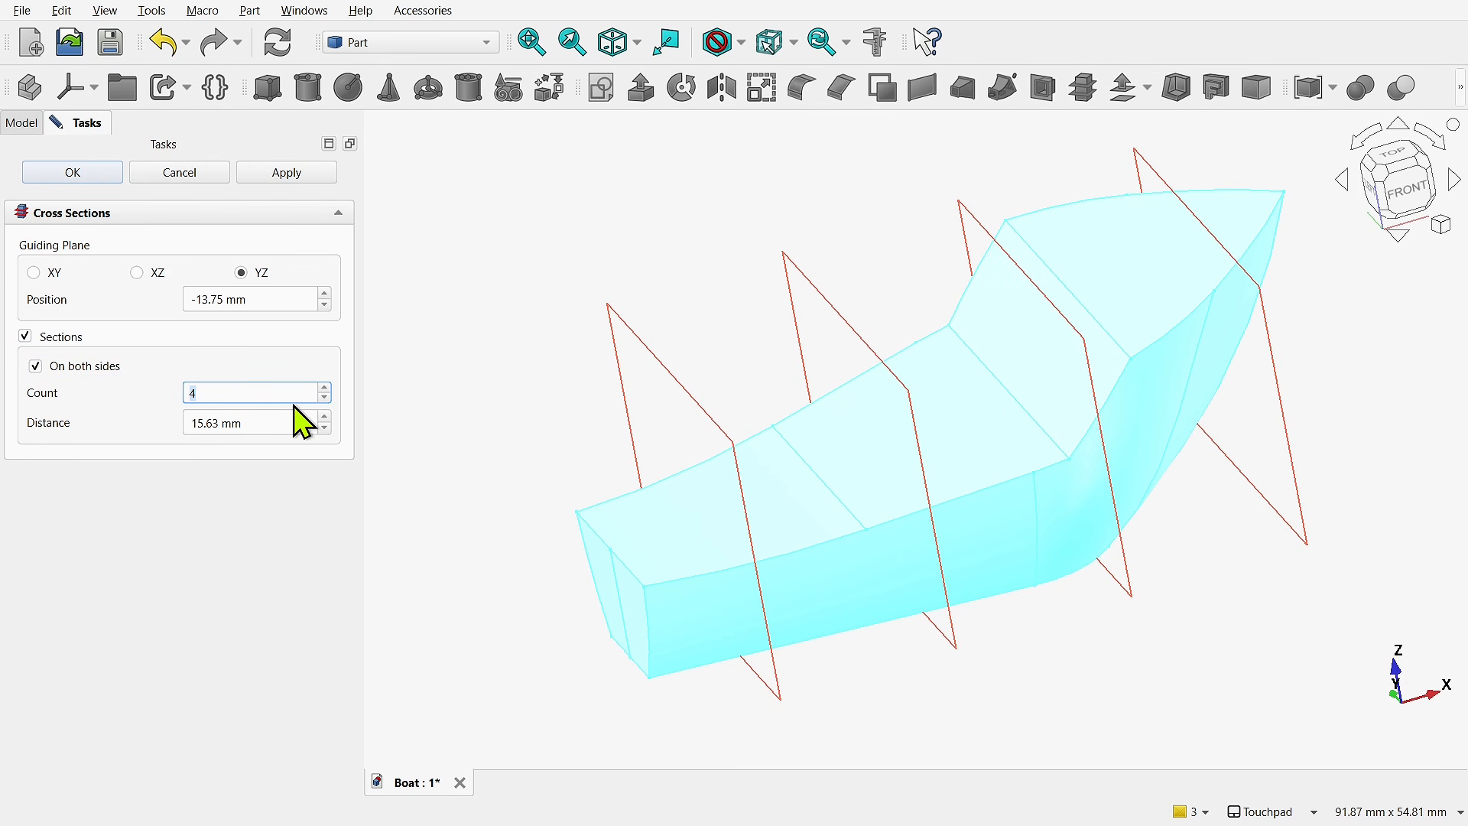
pyautogui.click(84, 173)
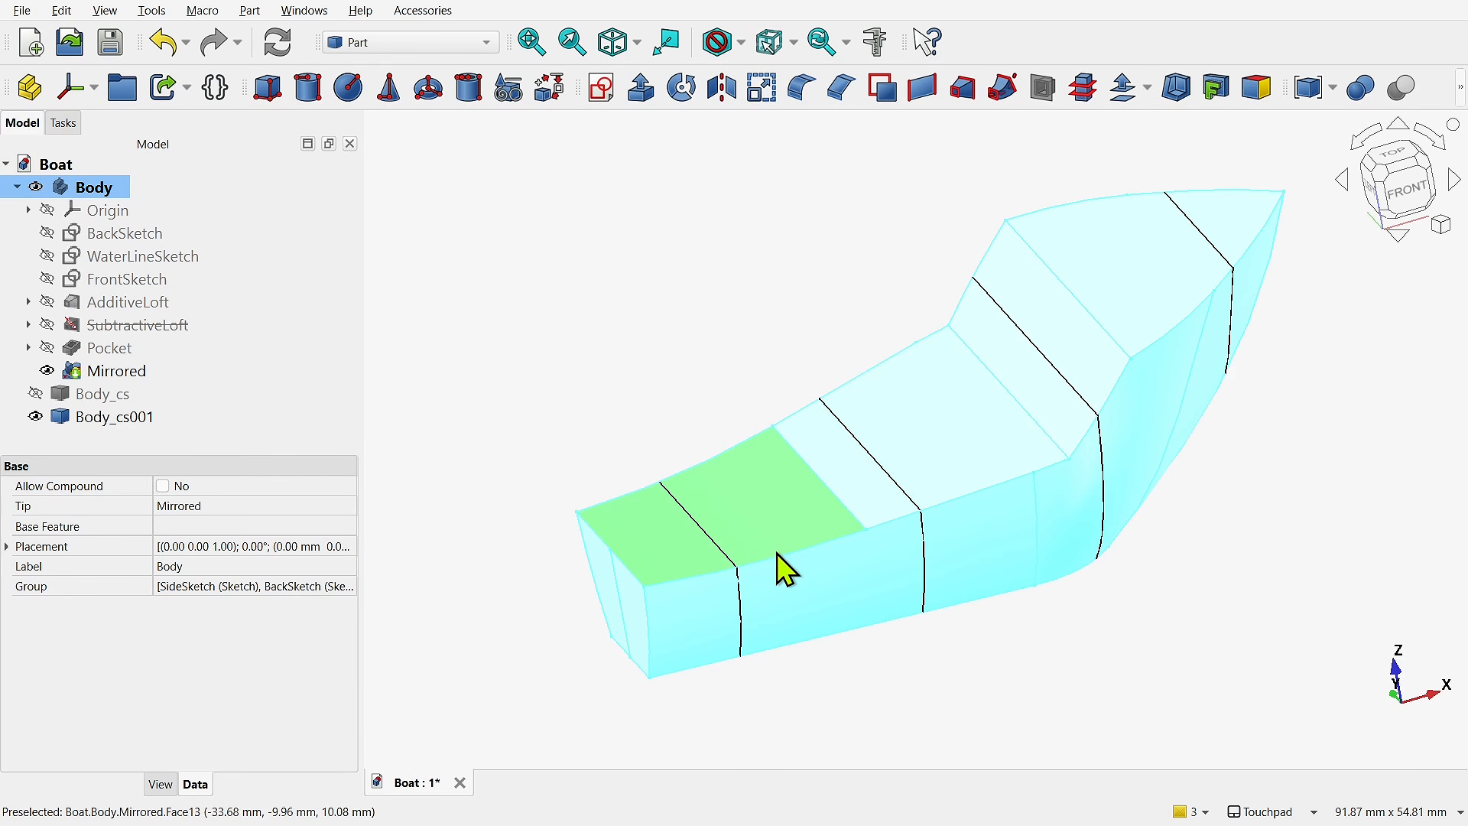
# - Hide the Body and delete the old Body_cs cross-sections
pyautogui.click(37, 188)
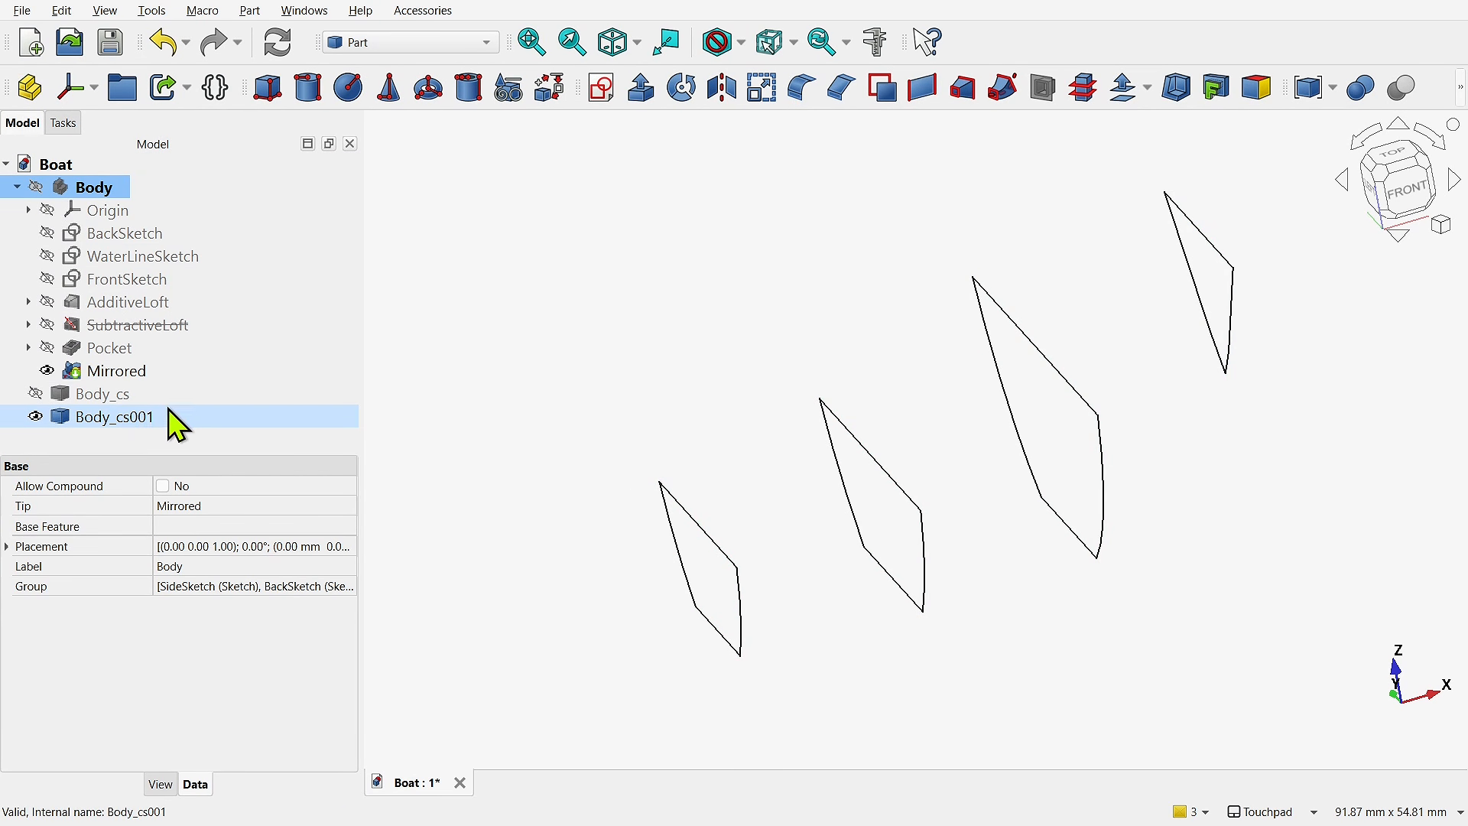
pyautogui.click(121, 416)
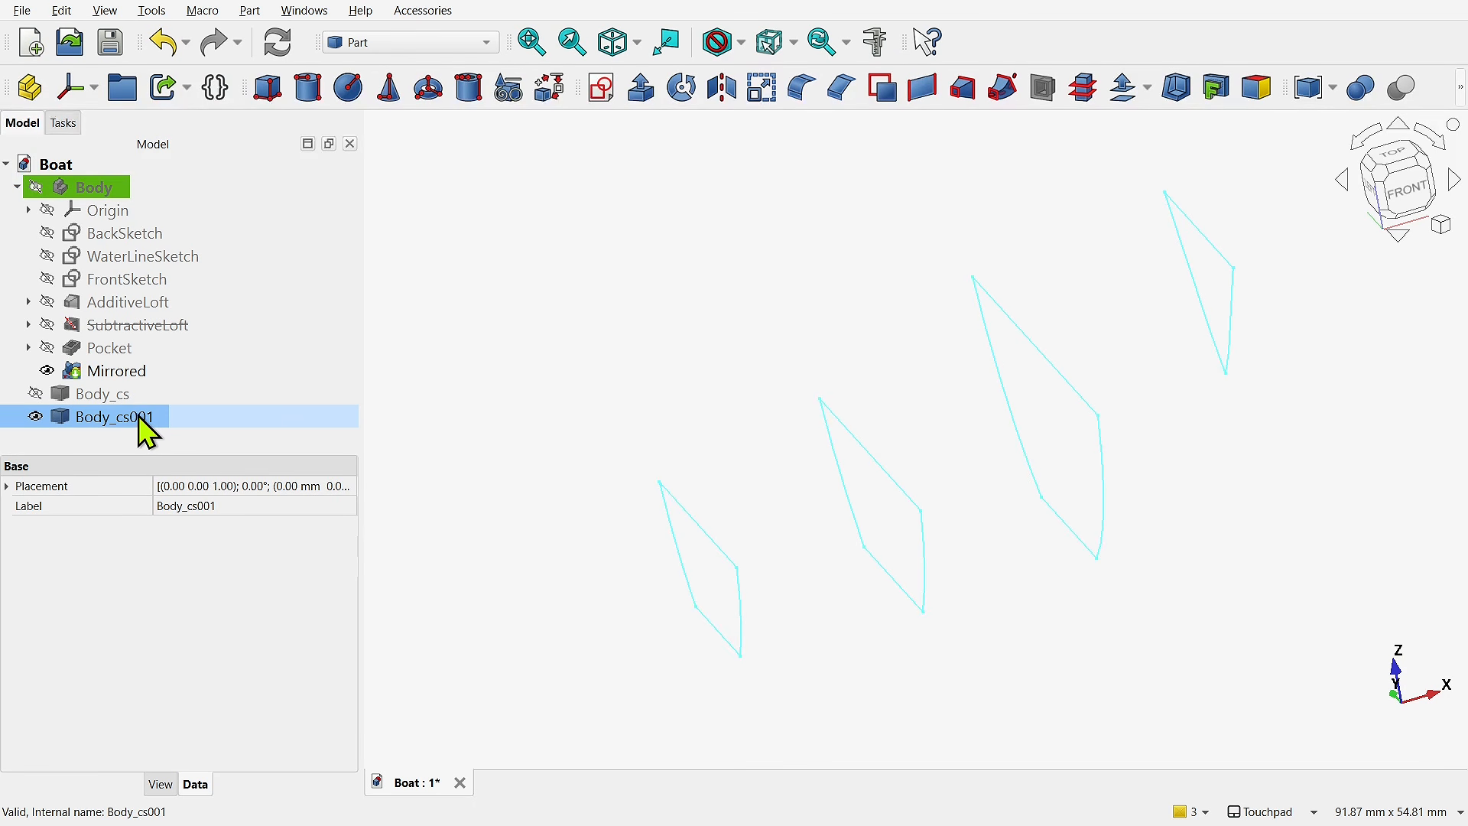
pyautogui.click(93, 394)
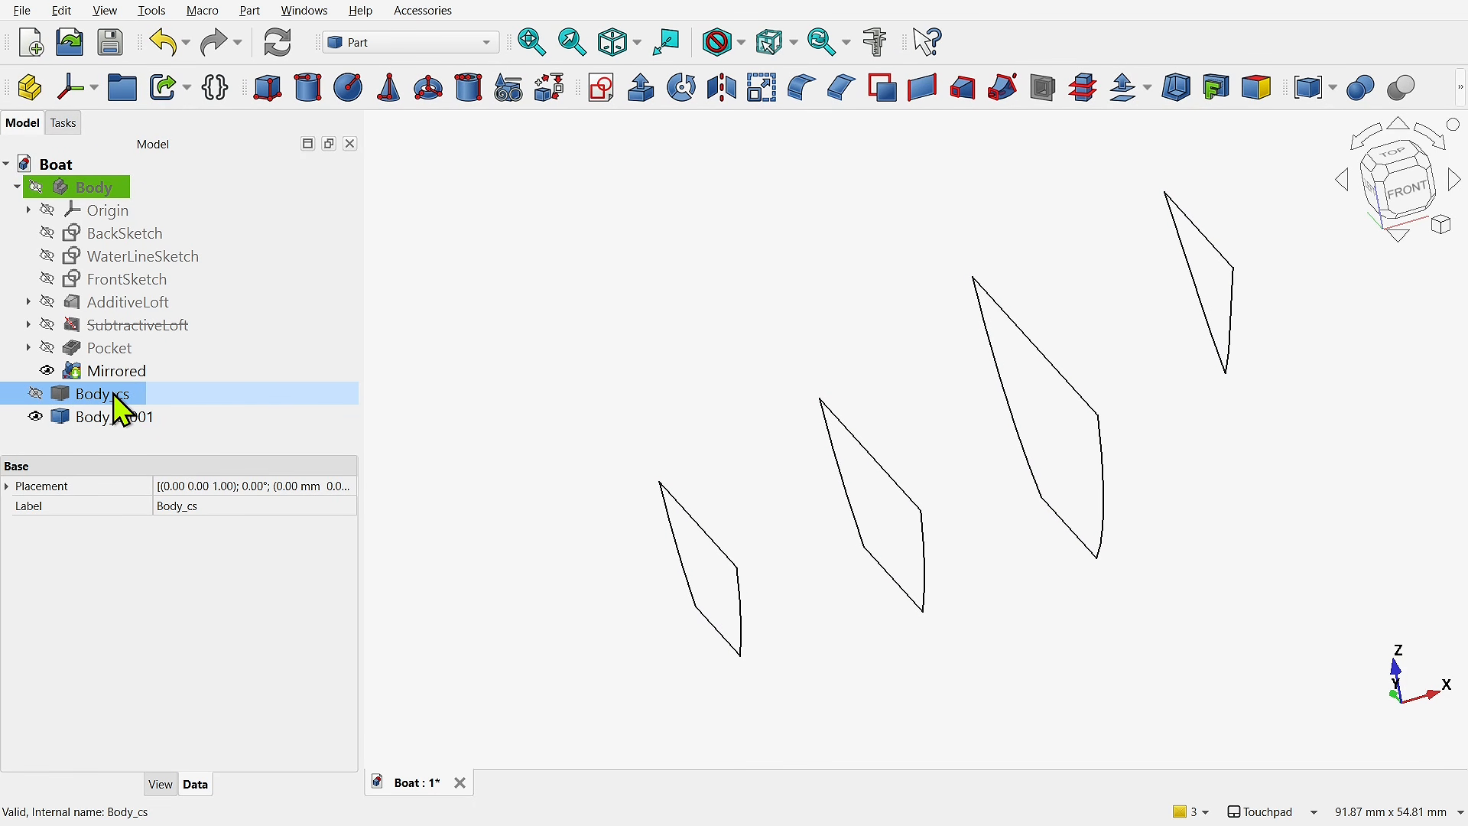
pyautogui.press('Delete')
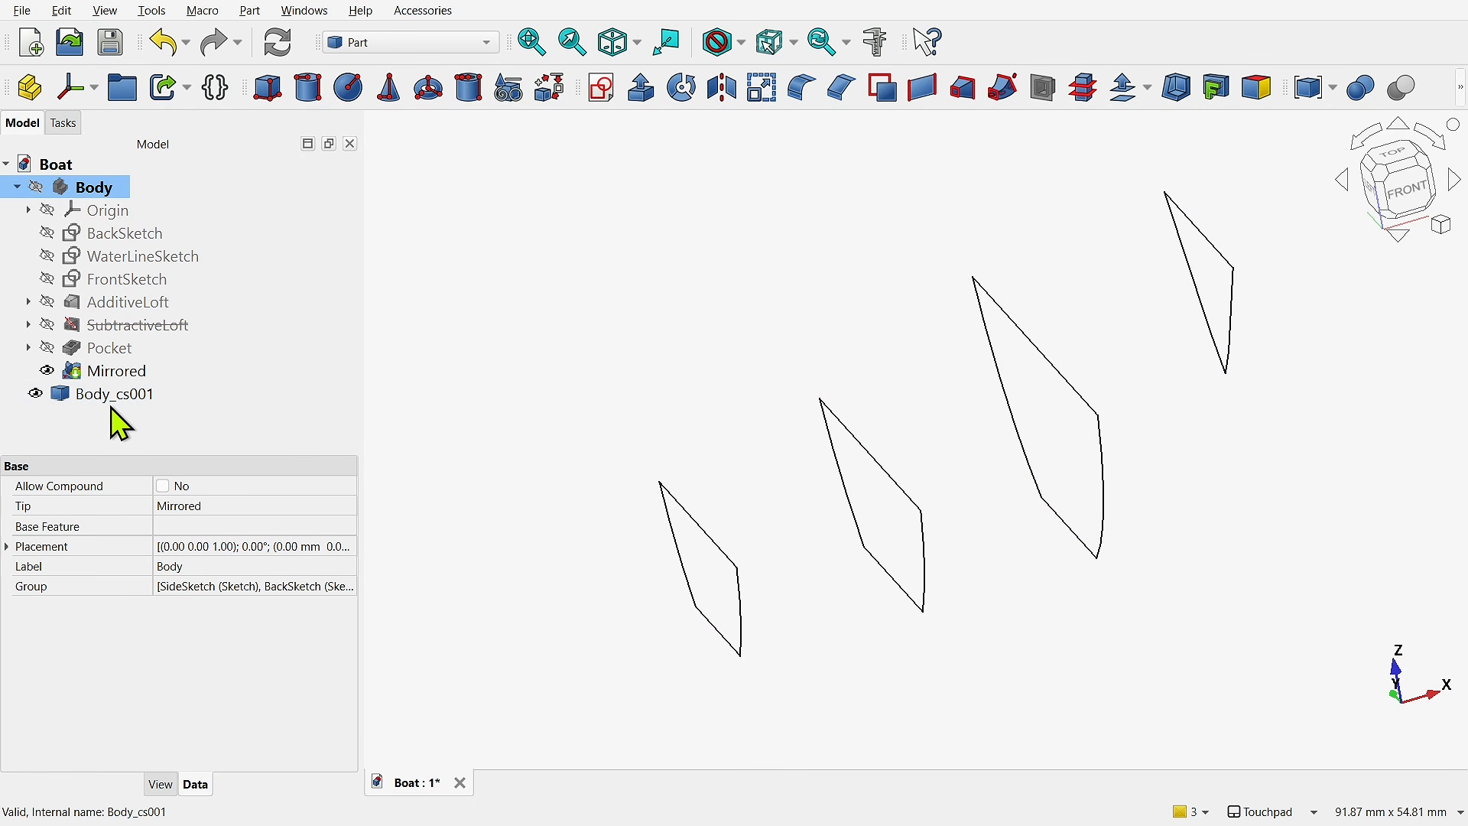
# - Explode the Body_cs001 cross-sections compound into separate objects
pyautogui.click(112, 400)
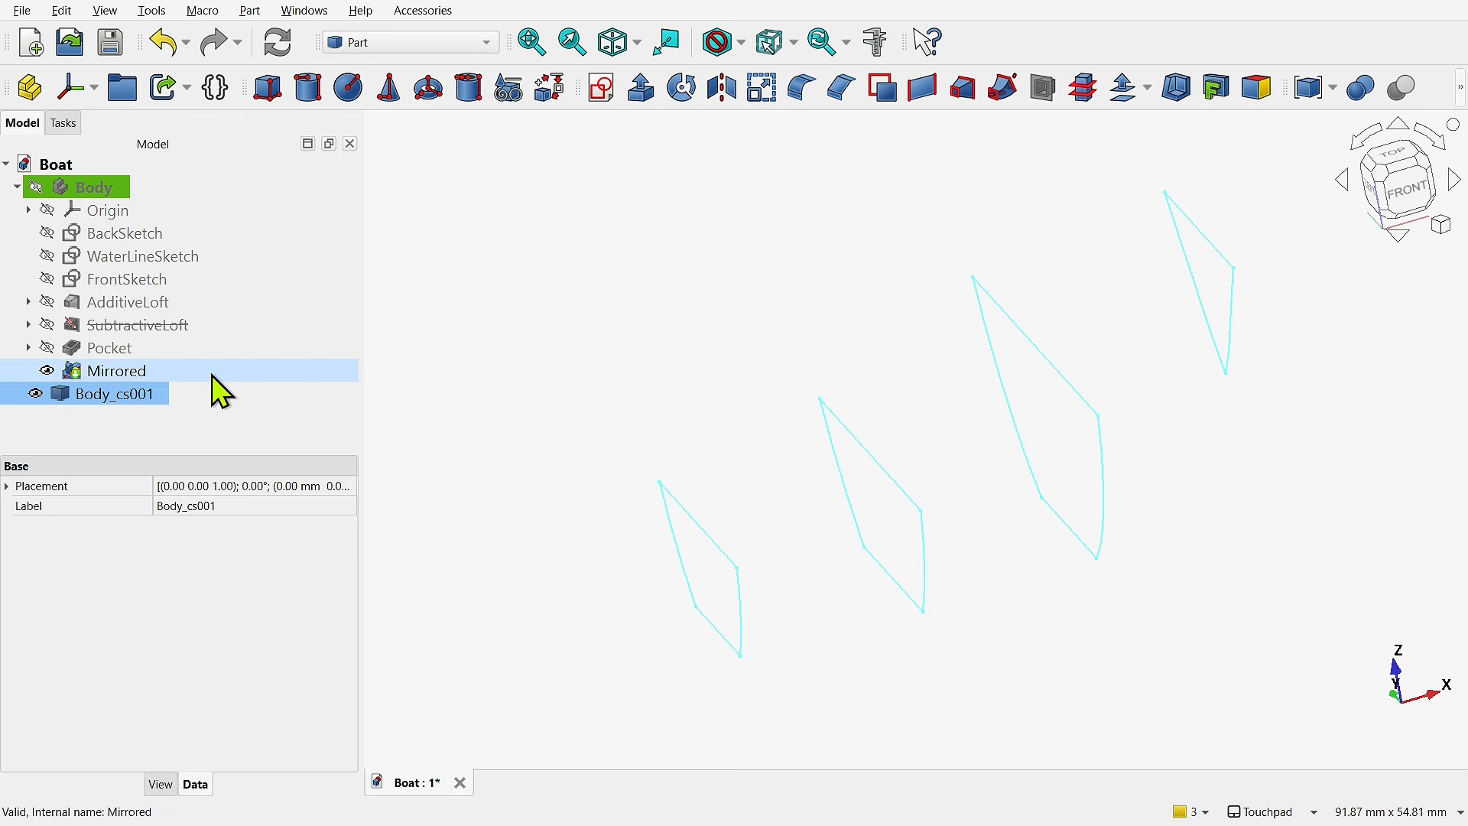
pyautogui.click(243, 12)
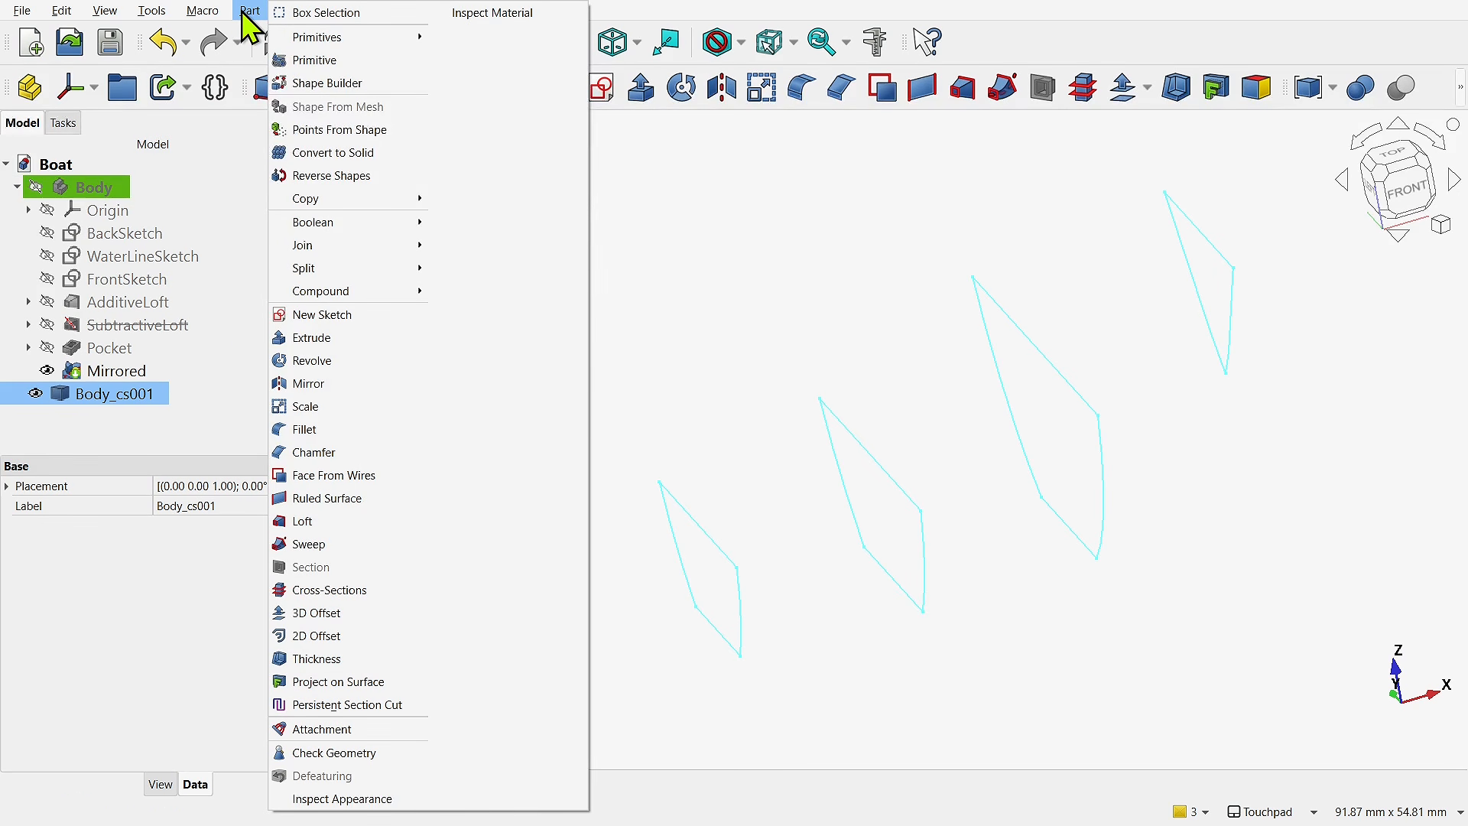
pyautogui.moveTo(328, 292)
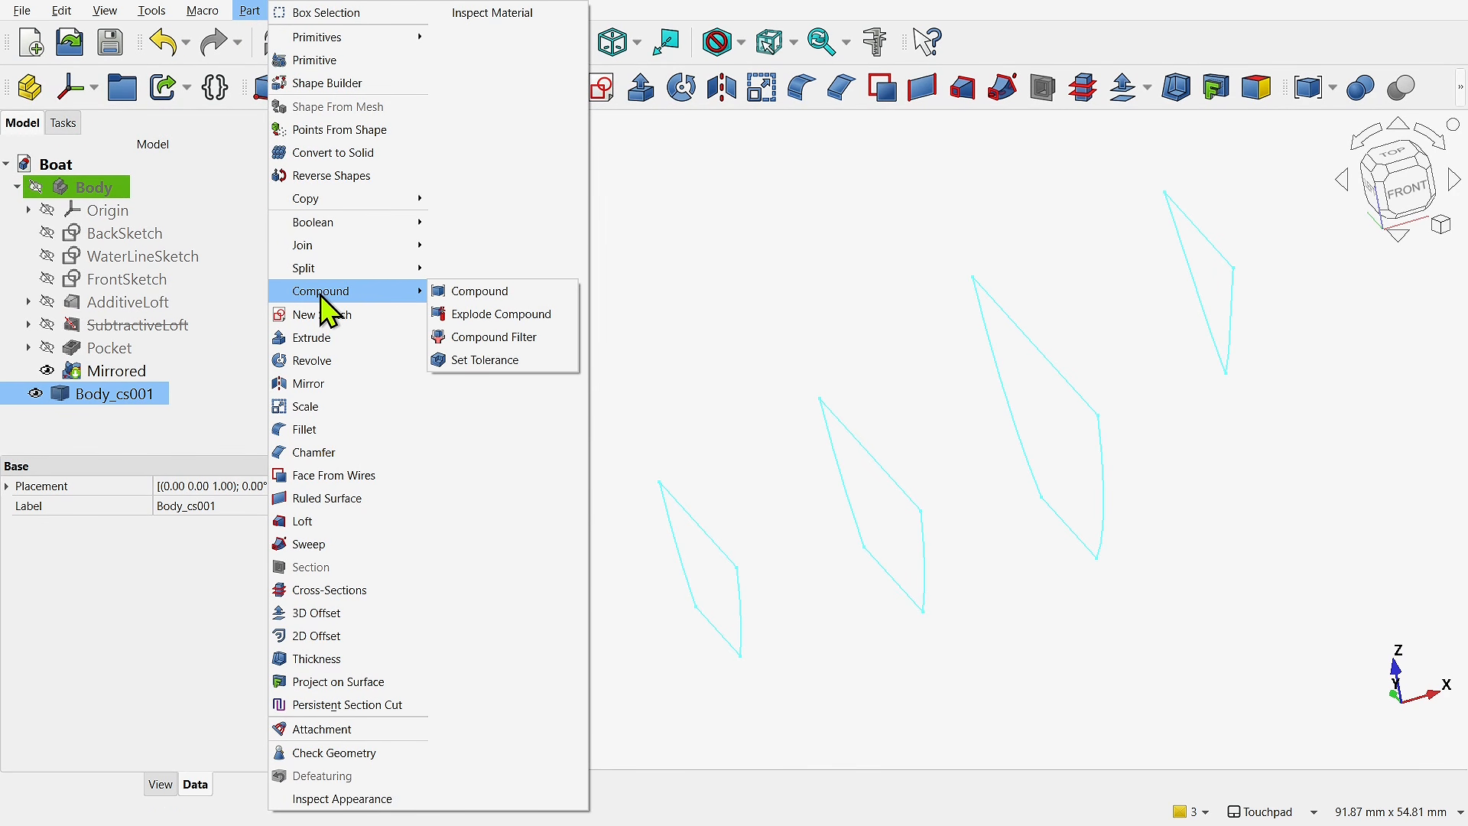
pyautogui.click(501, 314)
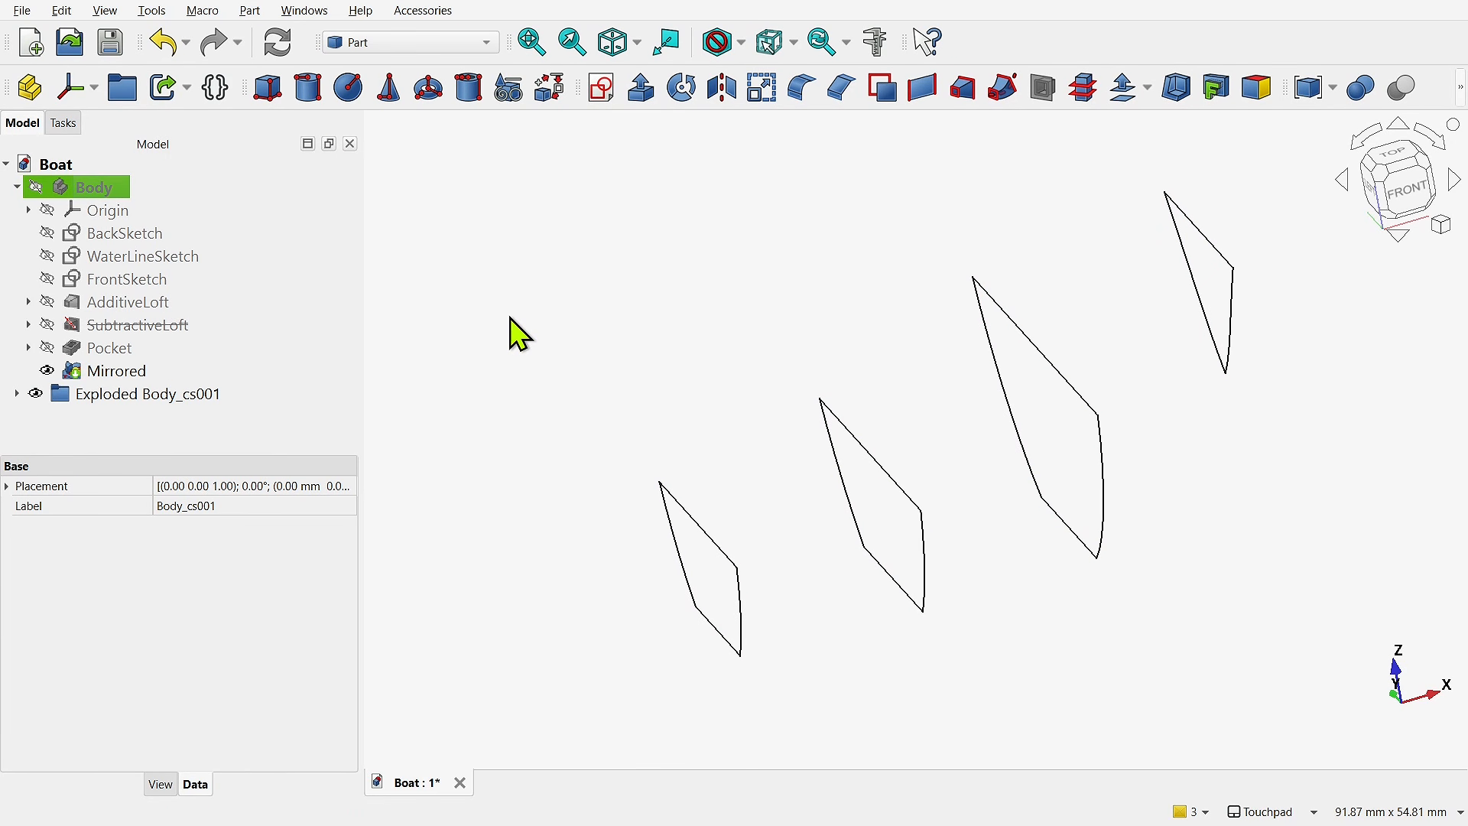
# - Expand the exploded cross-sections group and inspect the source object beneath its first compound filter
pyautogui.click(145, 398)
pyautogui.click(16, 394)
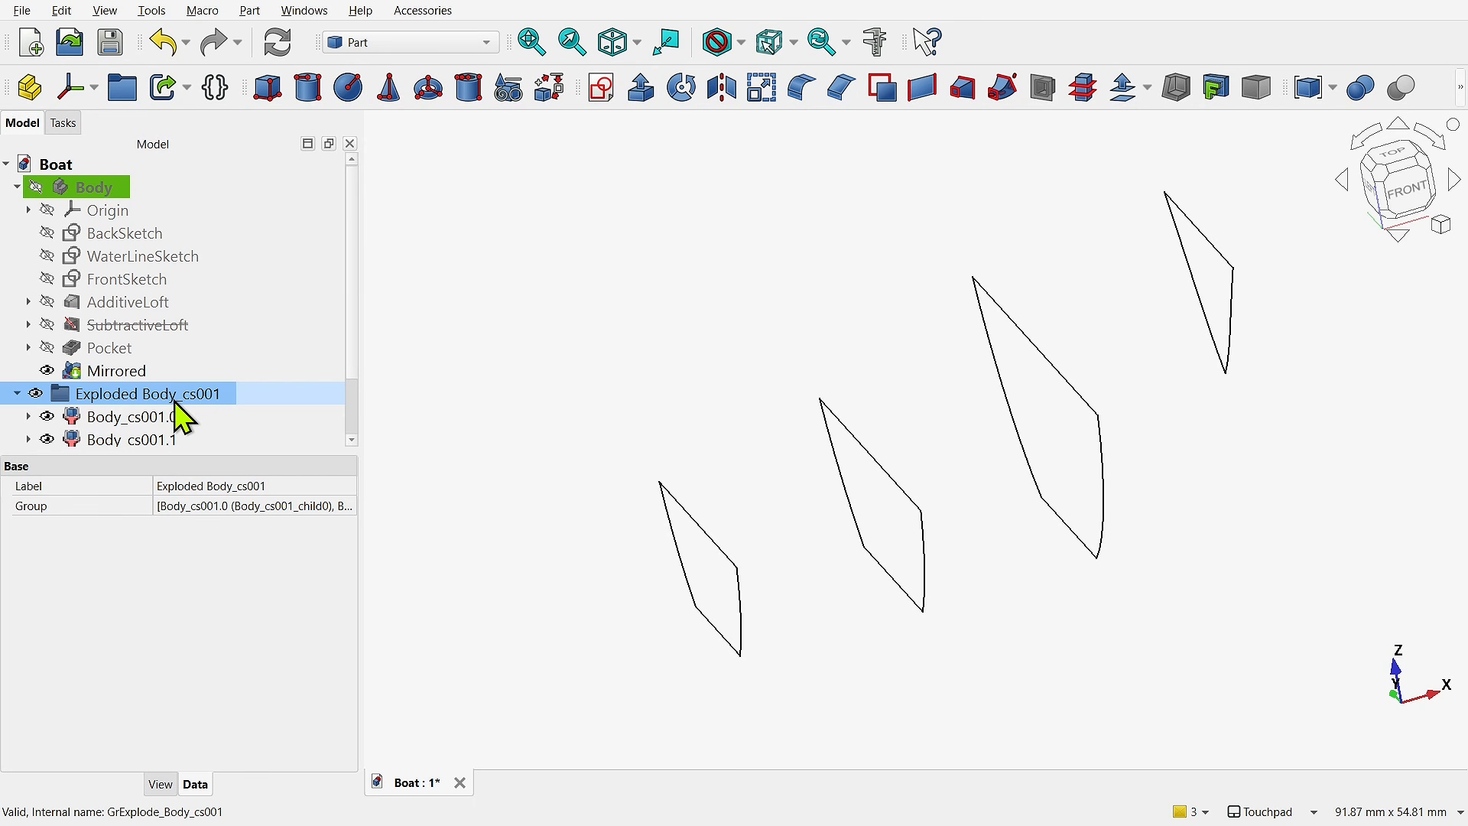
pyautogui.scroll(-1, 175, 406)
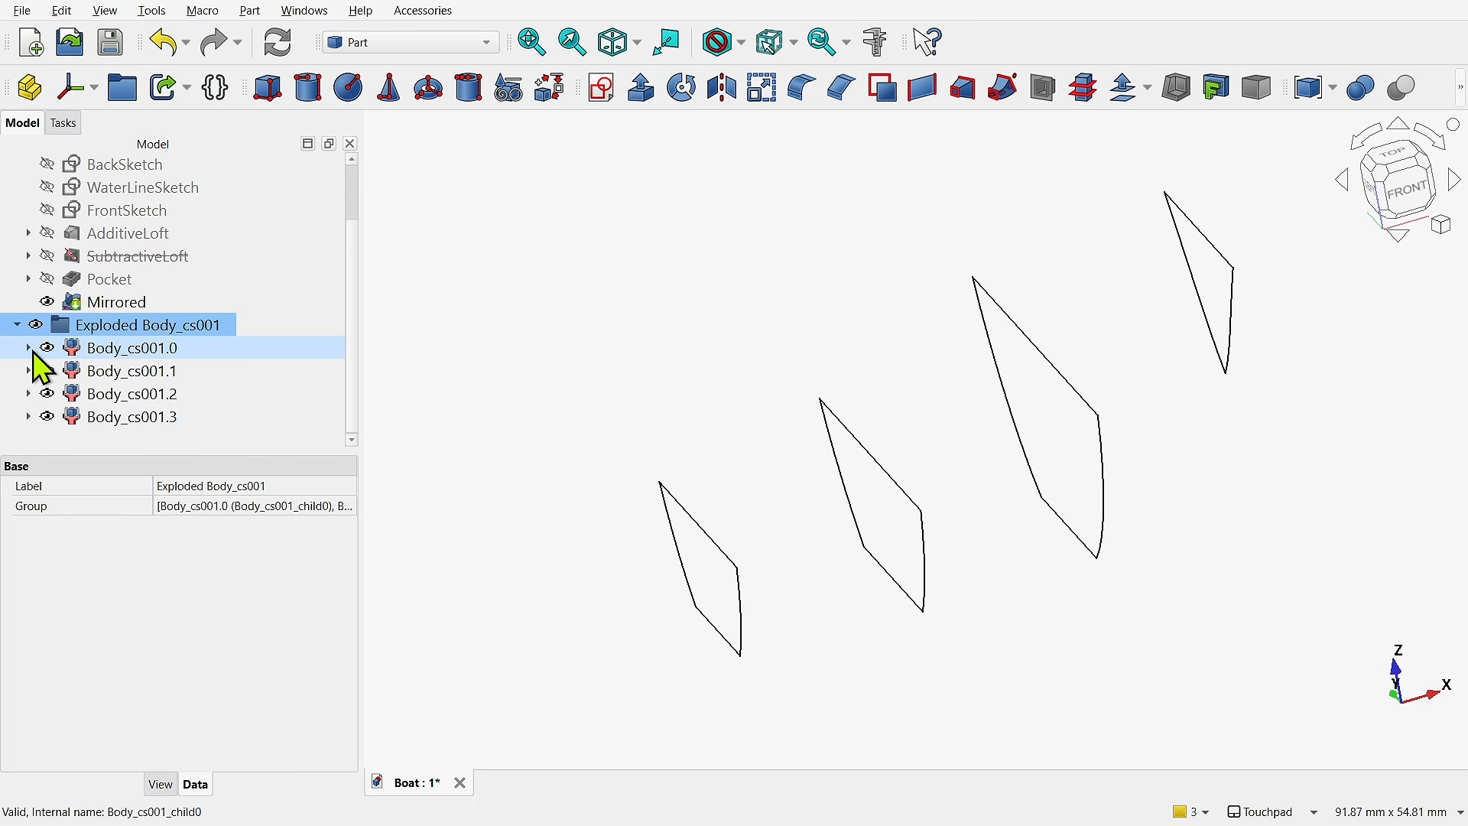
pyautogui.click(29, 349)
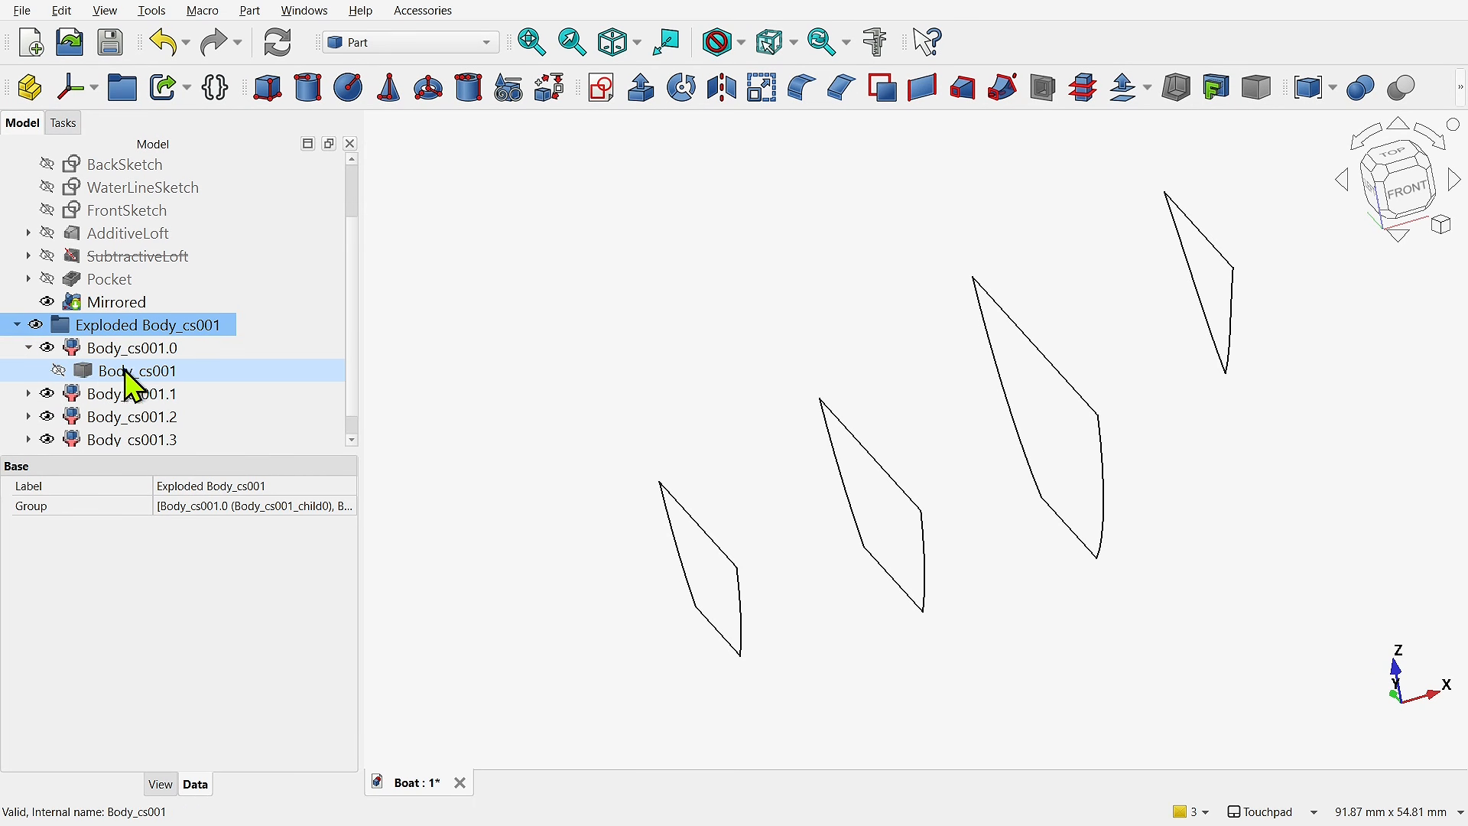
pyautogui.click(28, 348)
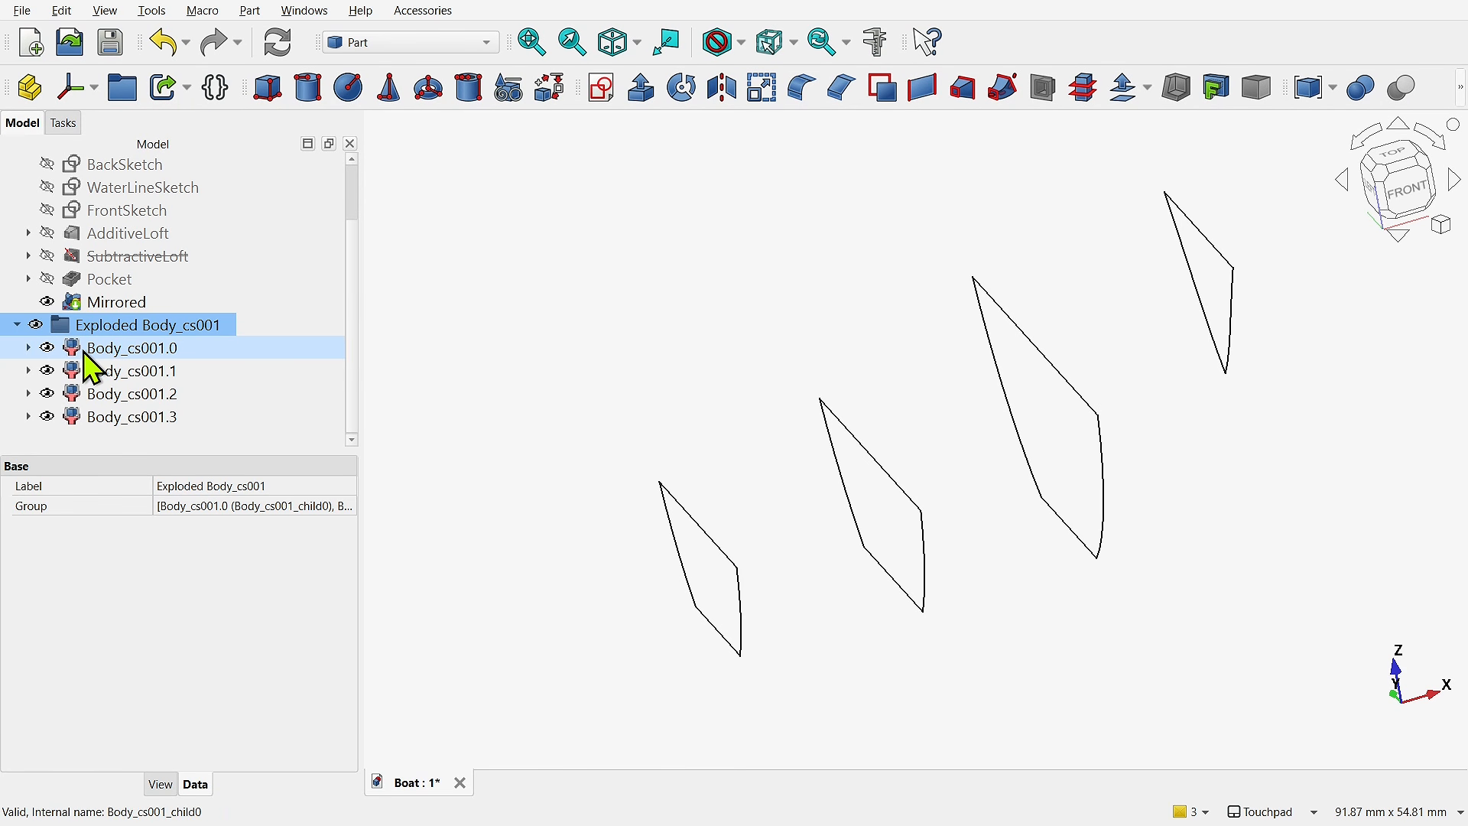
# - Select the compound filters Body_cs001.0 to Body_cs001.3 one by one to see which hull cross-section each returns
pyautogui.click(134, 354)
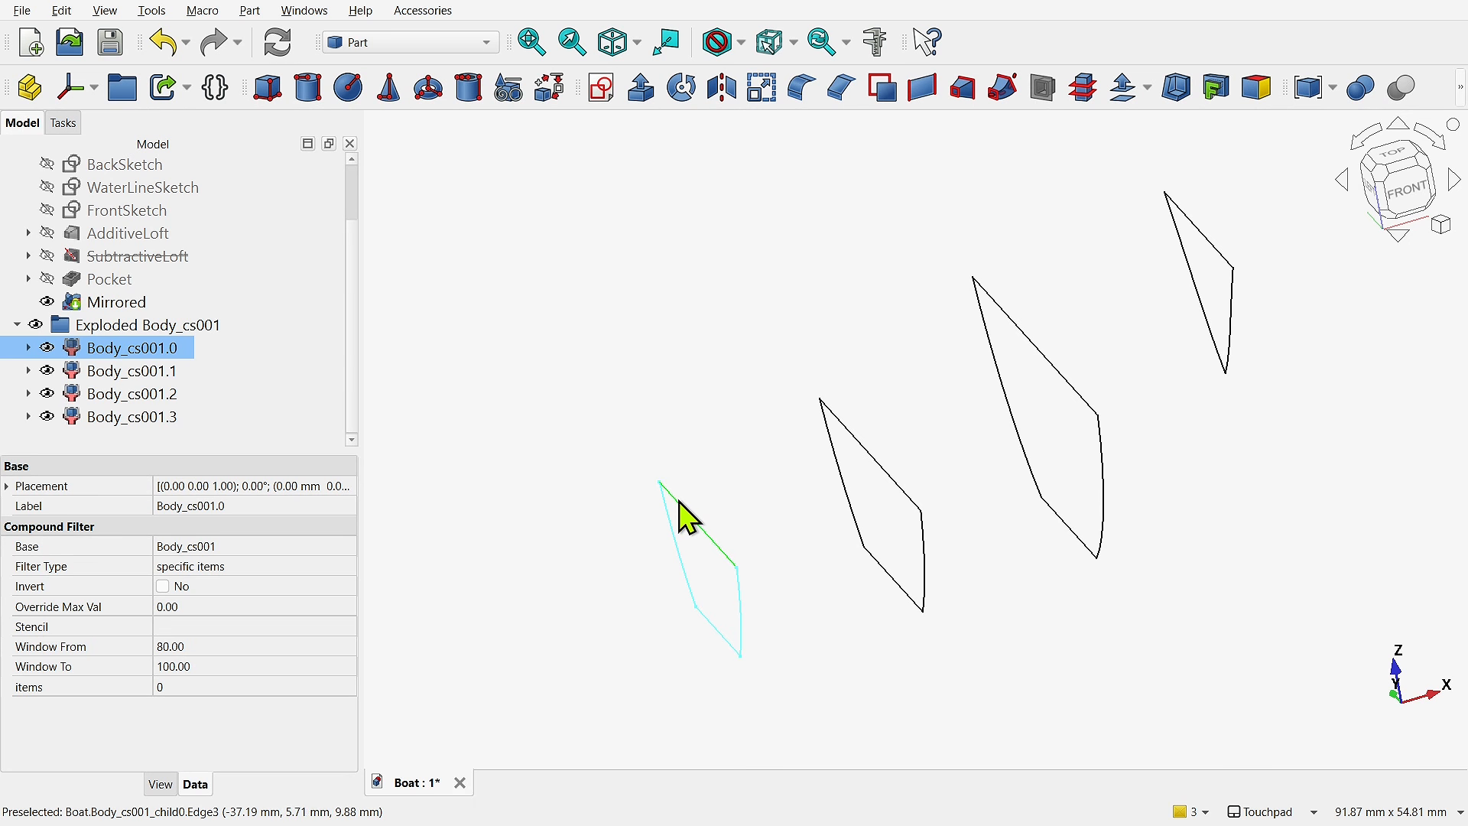
pyautogui.click(159, 372)
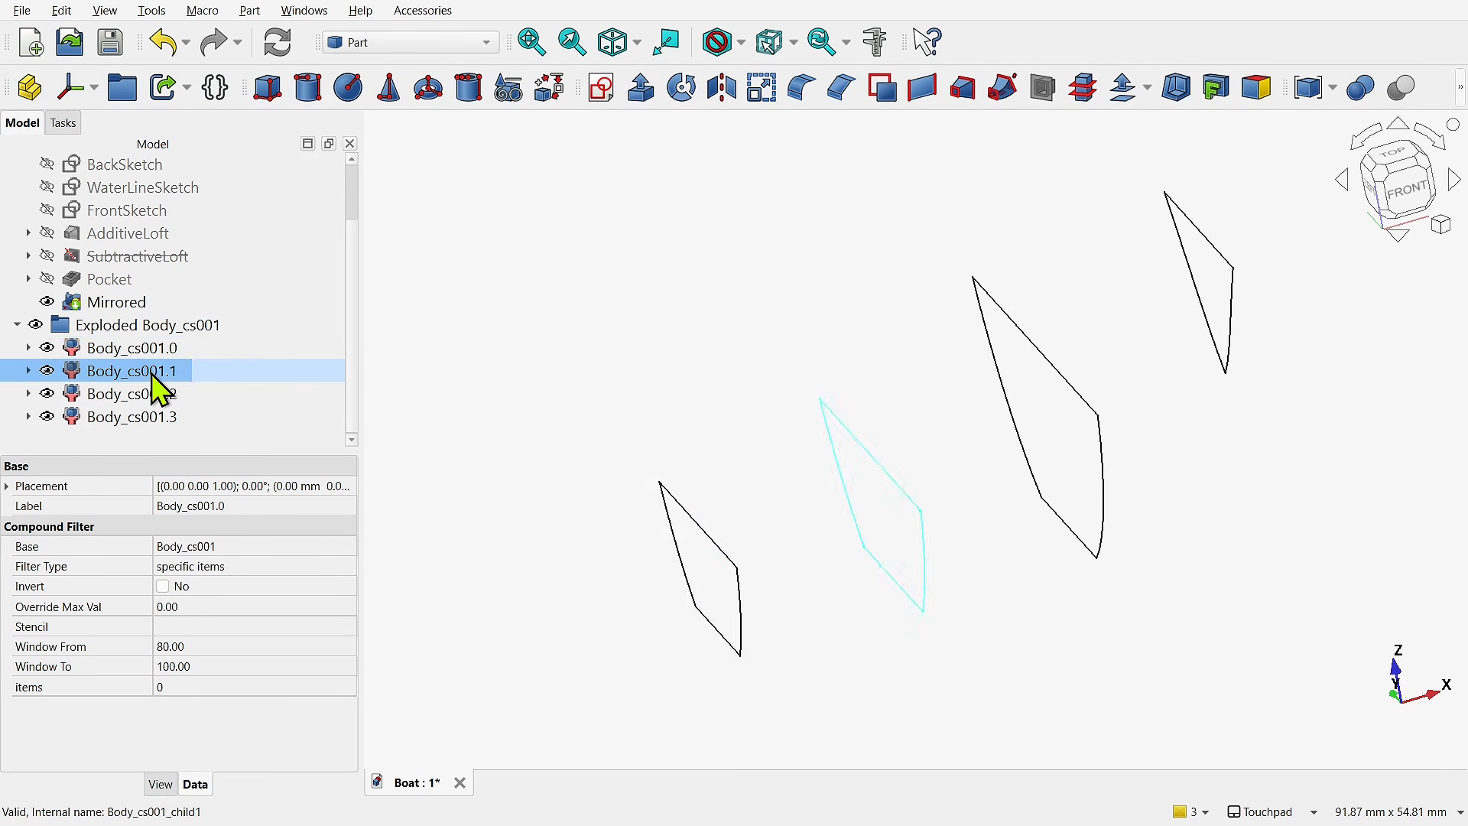
pyautogui.click(164, 394)
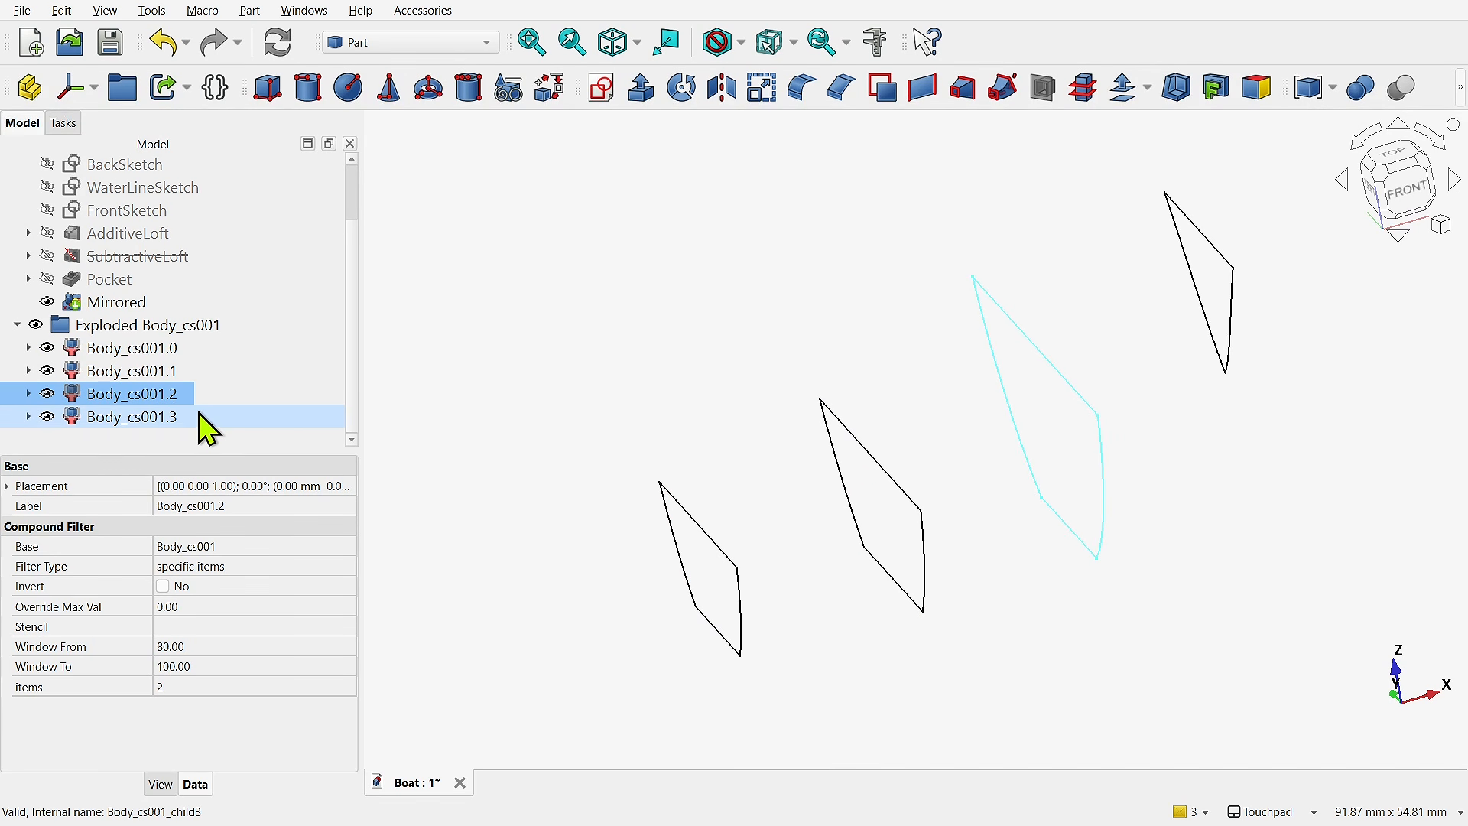
pyautogui.click(173, 419)
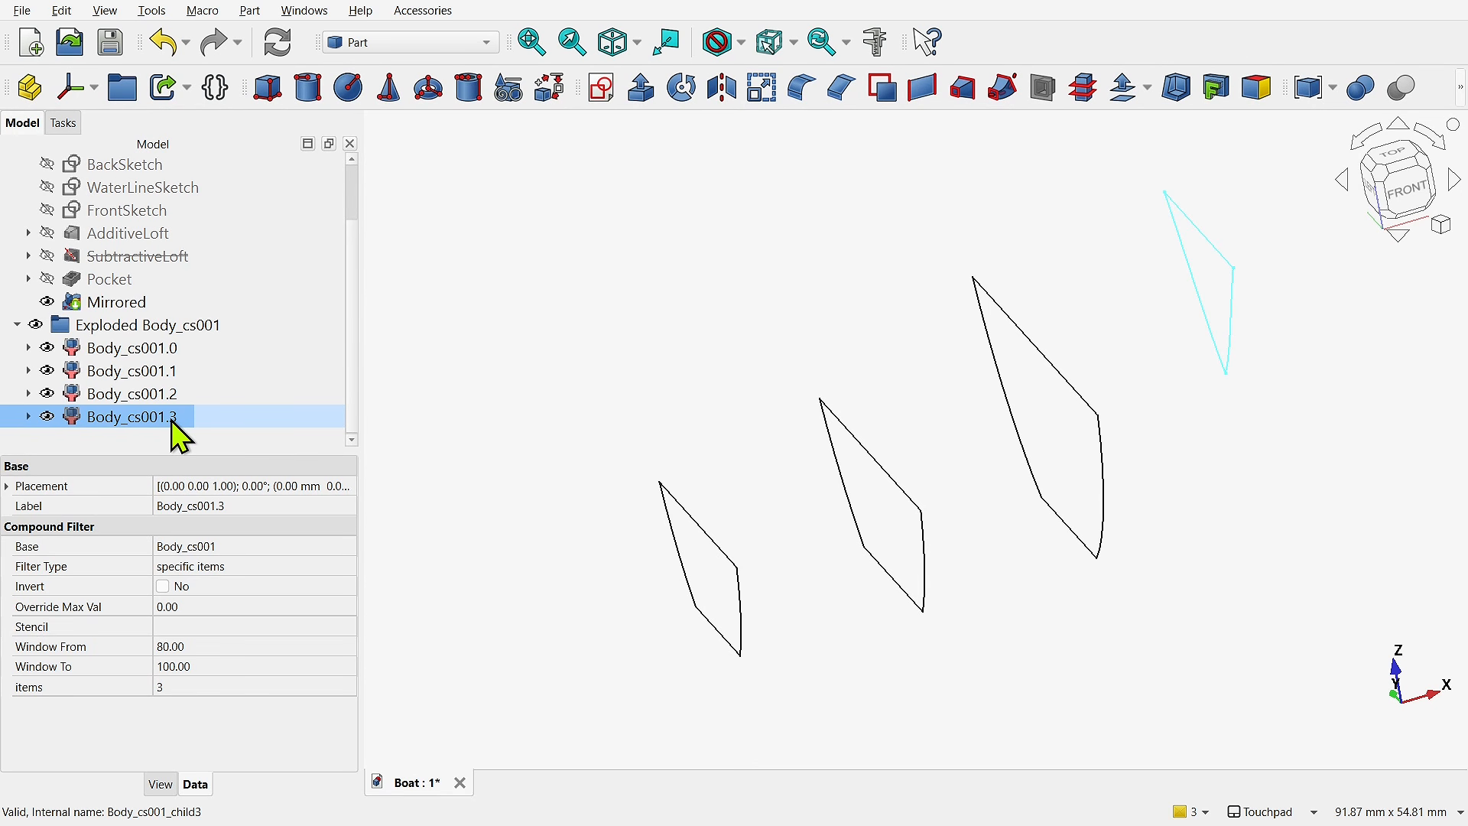
# - Try the items value 4 on the compound filter Body_cs001.3 and set it back to 3
pyautogui.click(39, 698)
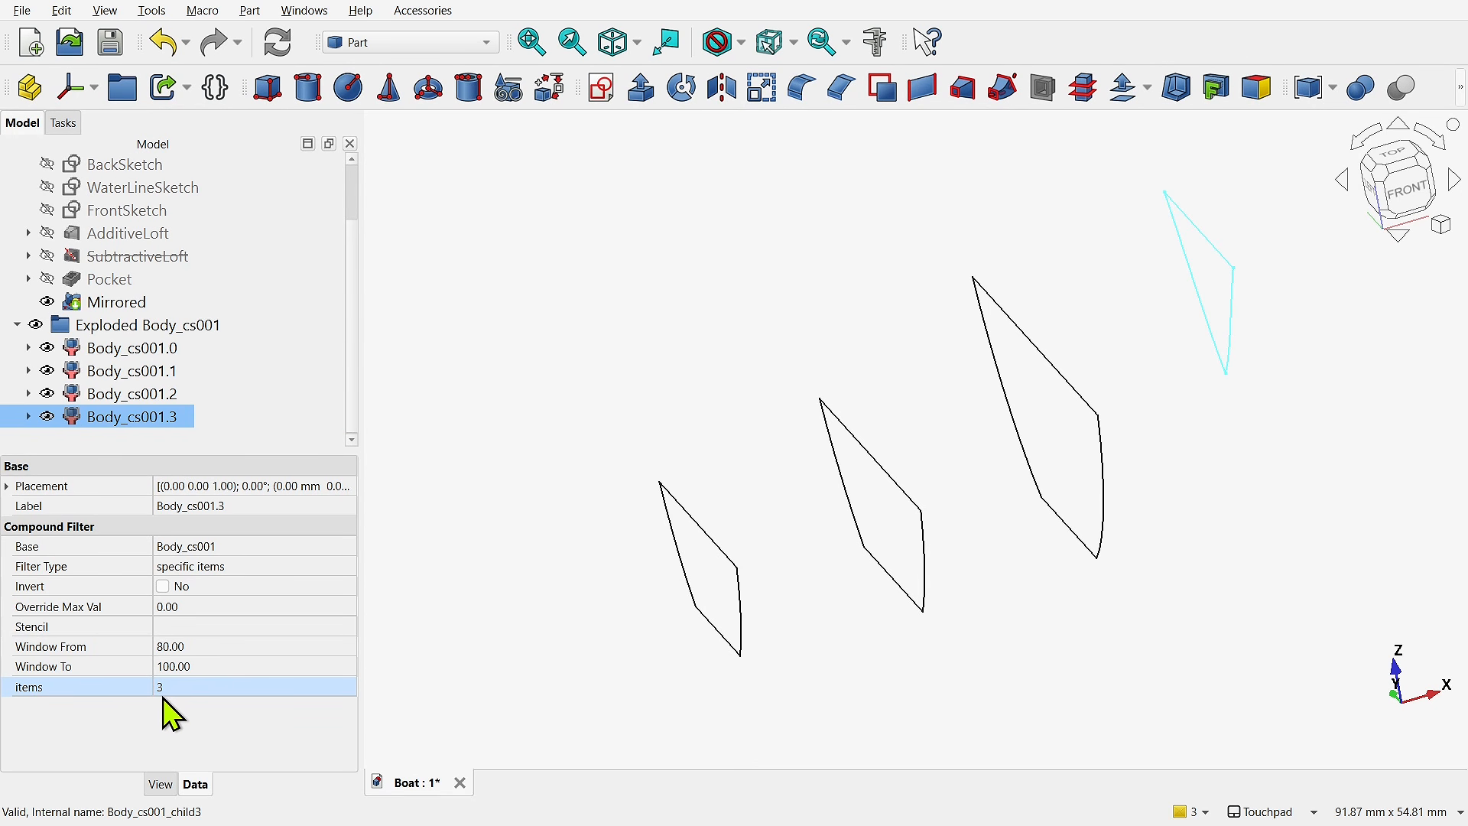
pyautogui.click(221, 689)
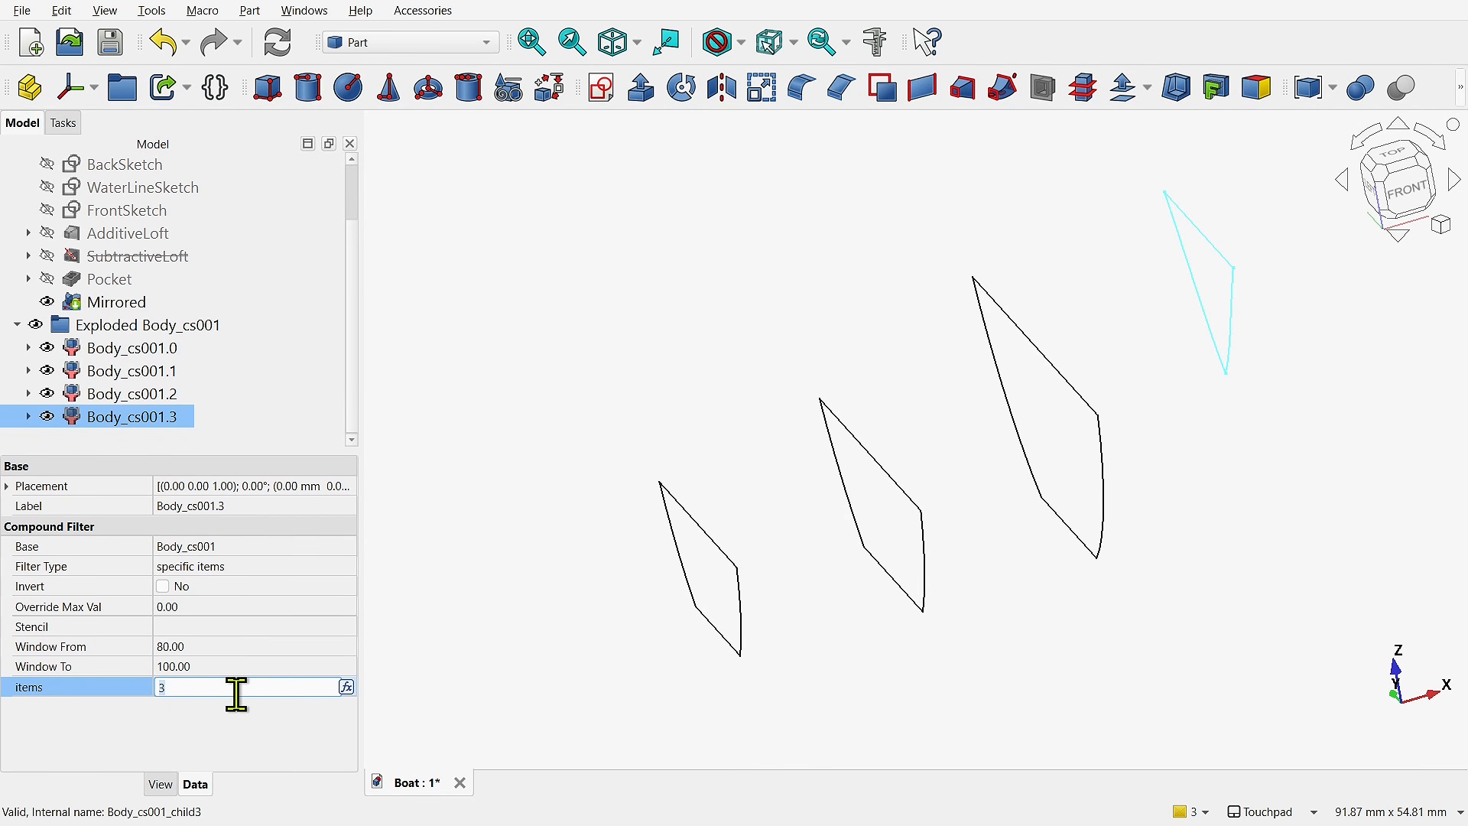
pyautogui.press('BackSpace')
pyautogui.write('4')
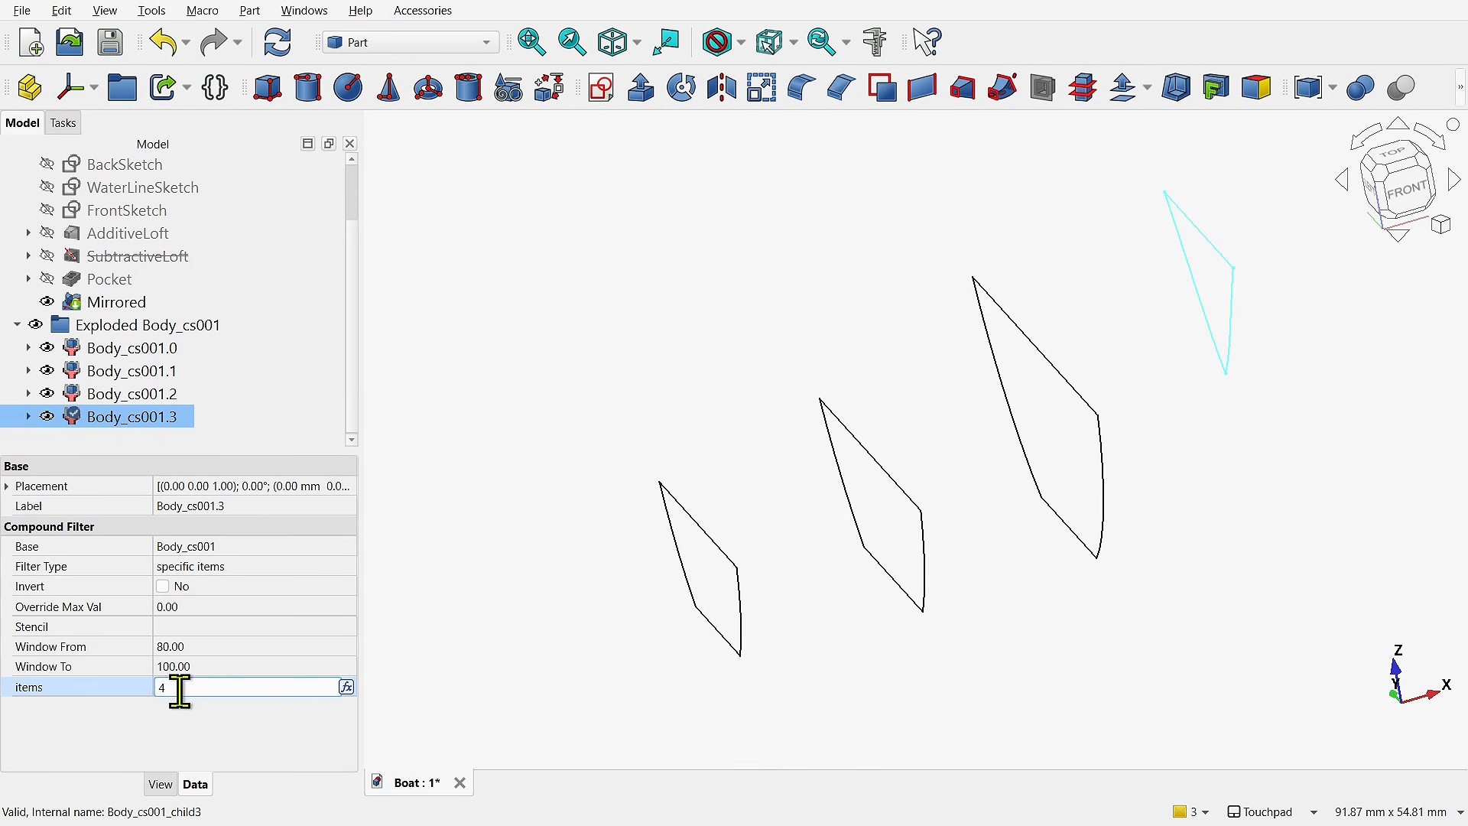
pyautogui.press('Return')
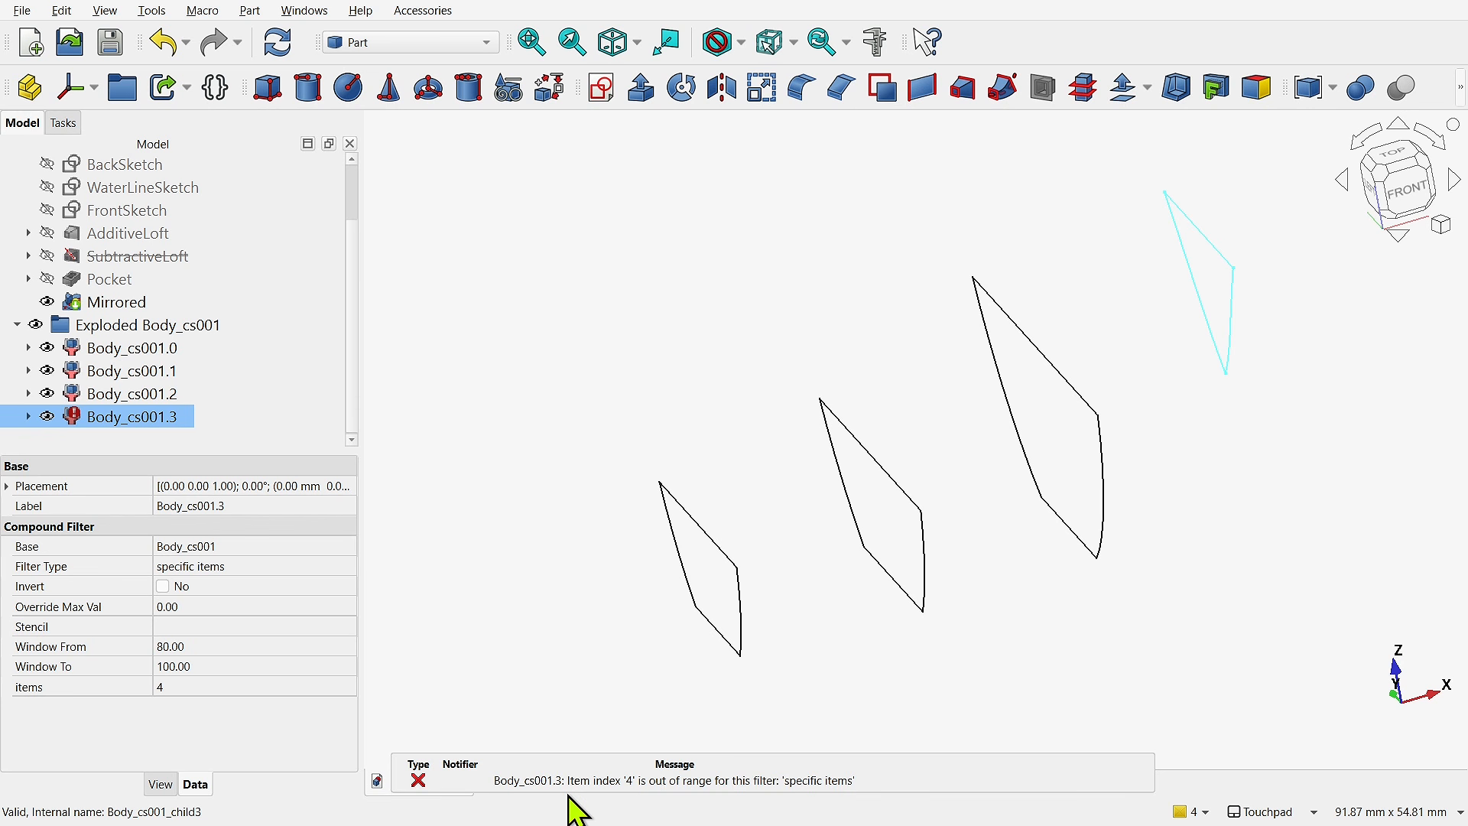
pyautogui.click(207, 686)
pyautogui.press('BackSpace')
pyautogui.write('3')
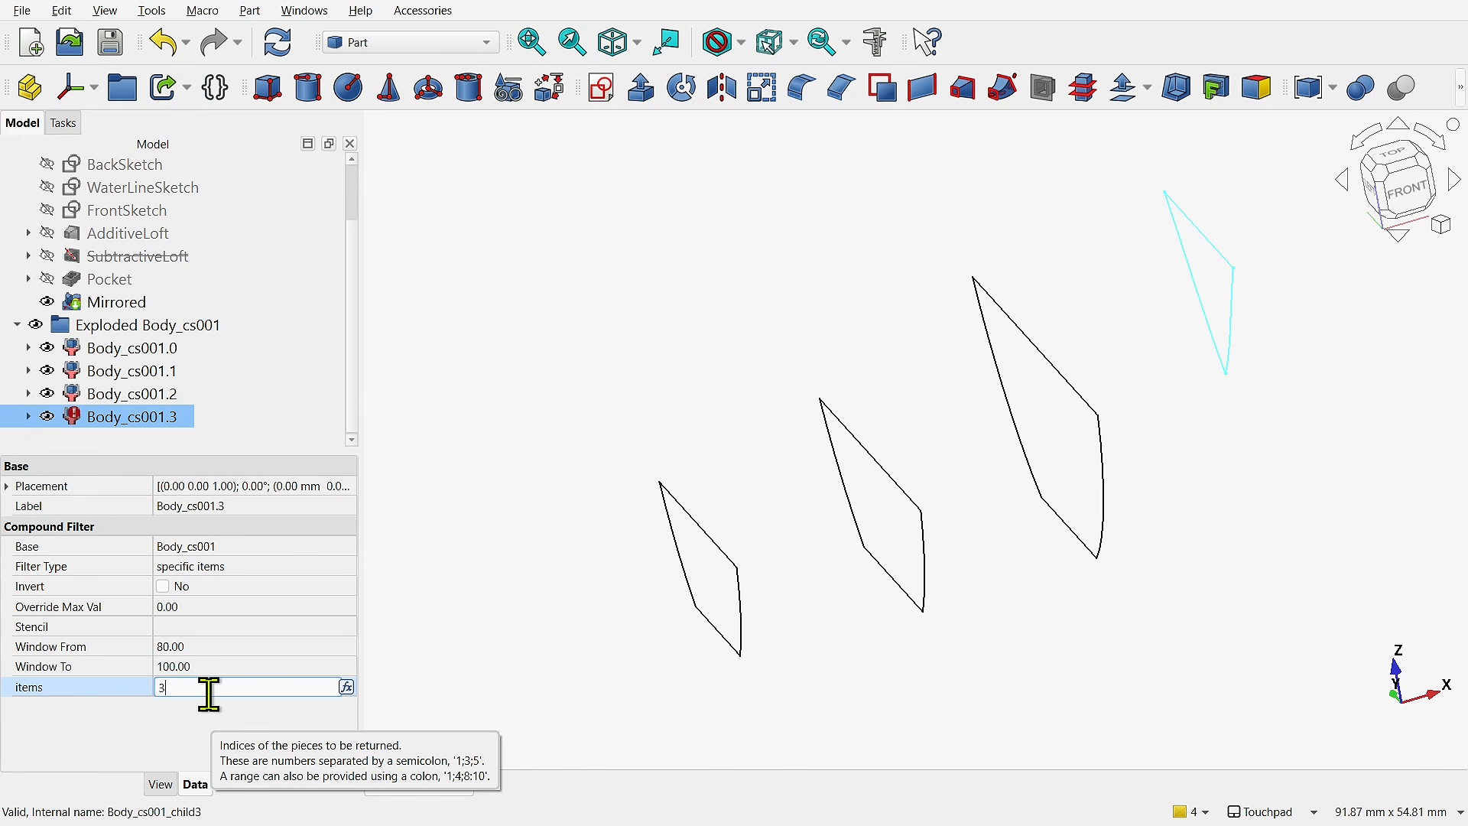
pyautogui.press('Return')
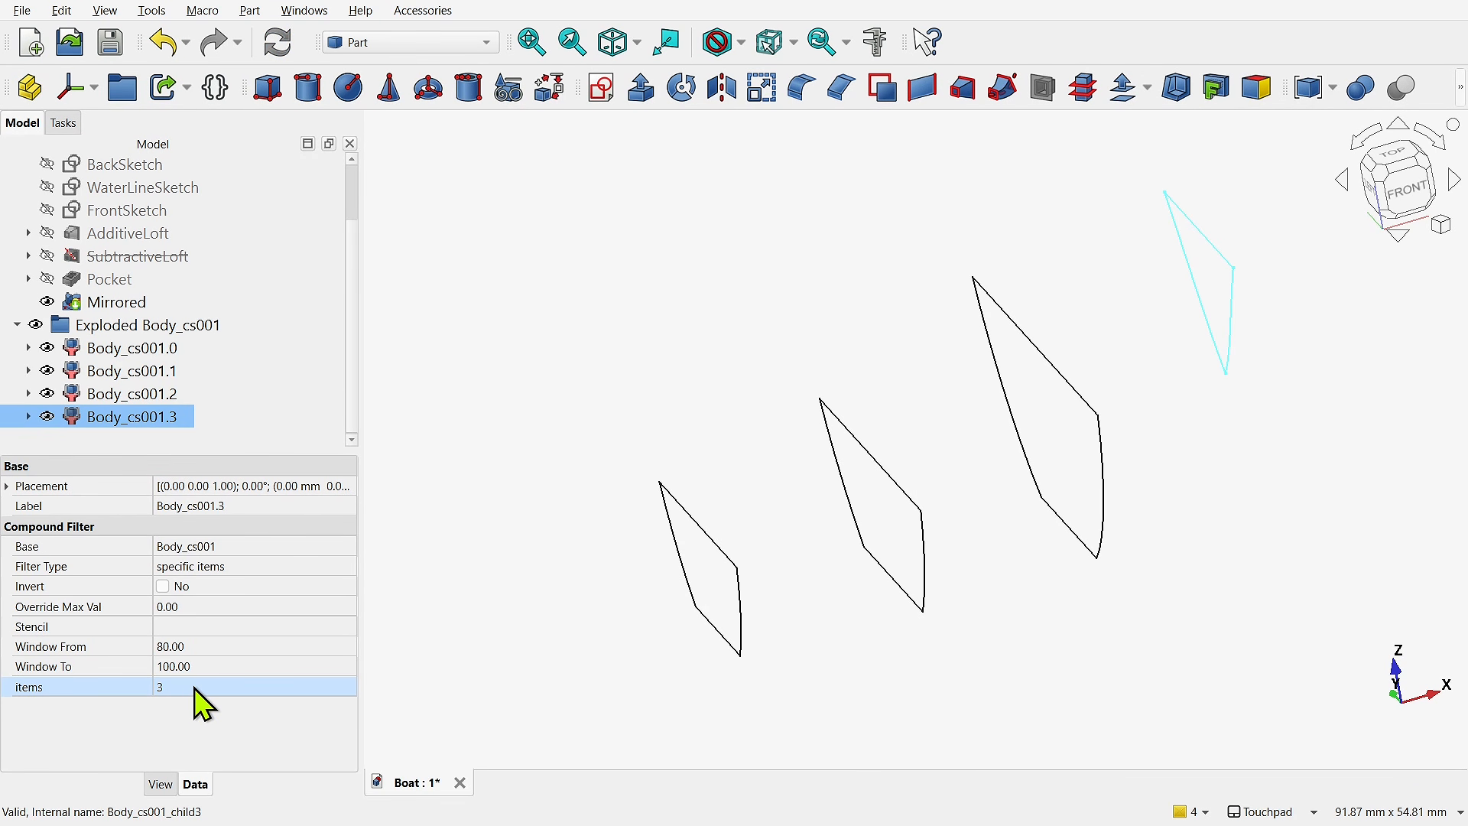
pyautogui.click(237, 686)
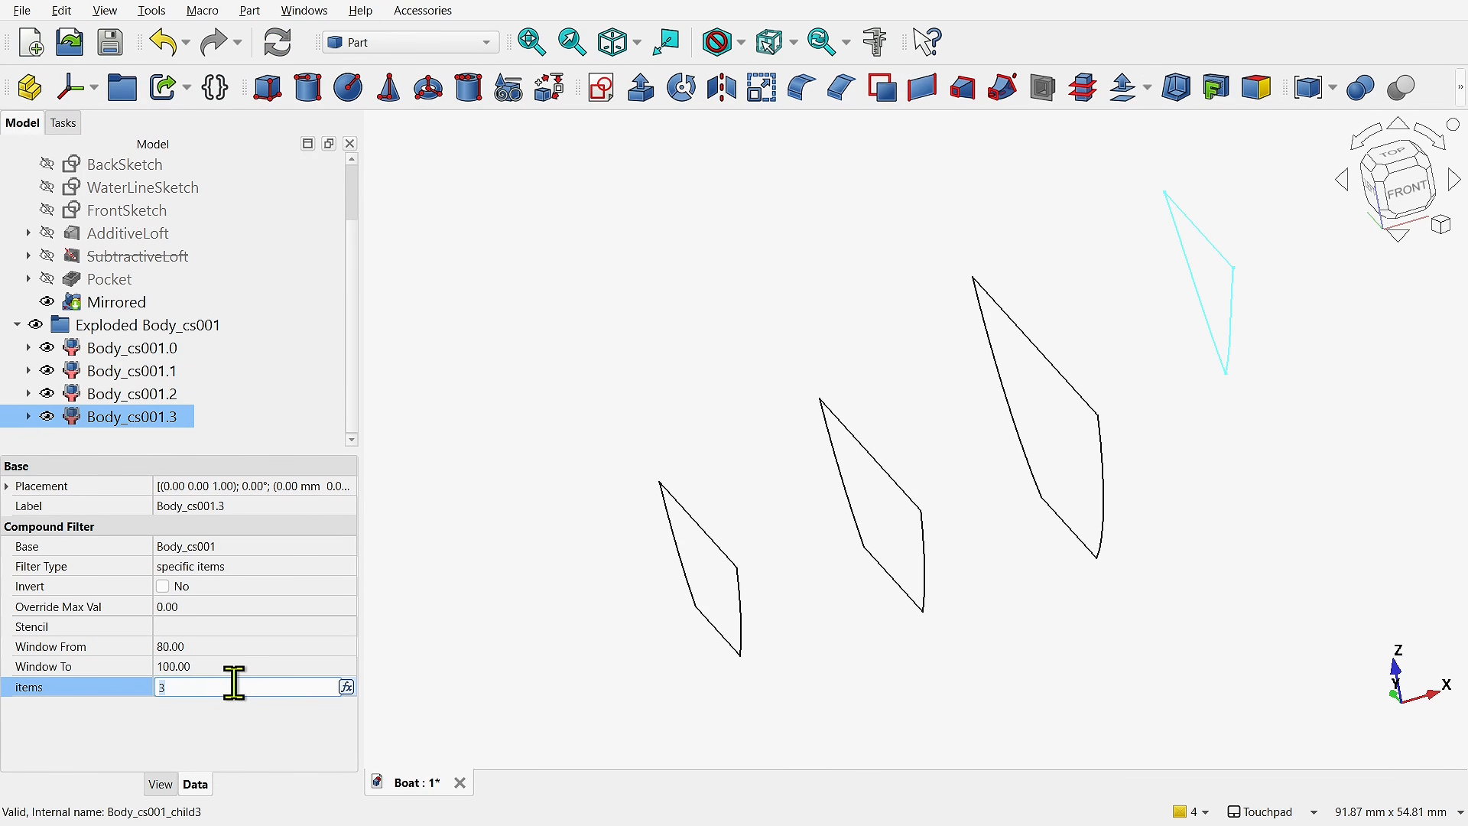
# - Set the items value of the compound filter Body_cs001.0 to 1
pyautogui.click(156, 359)
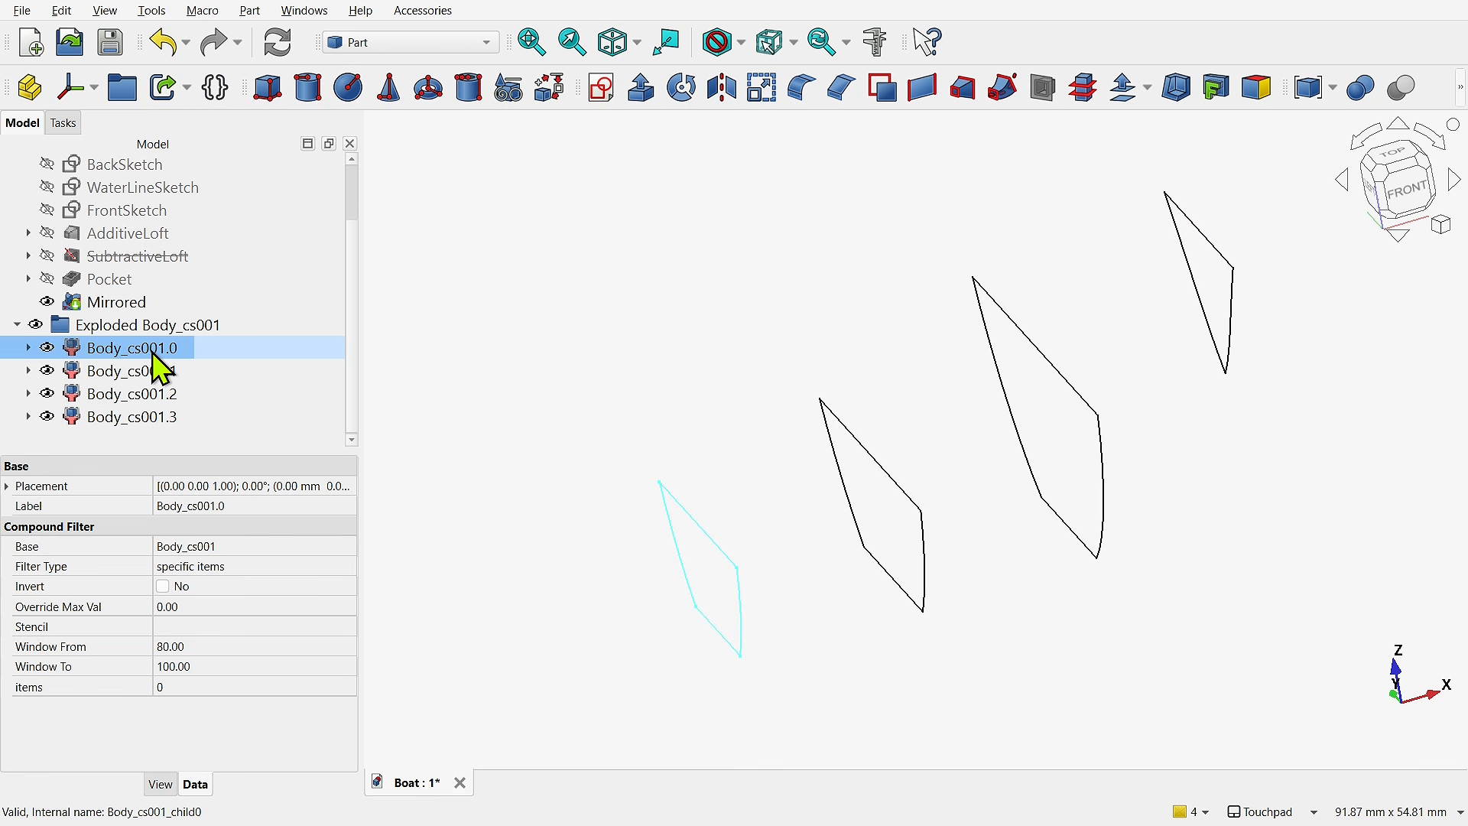
pyautogui.click(189, 687)
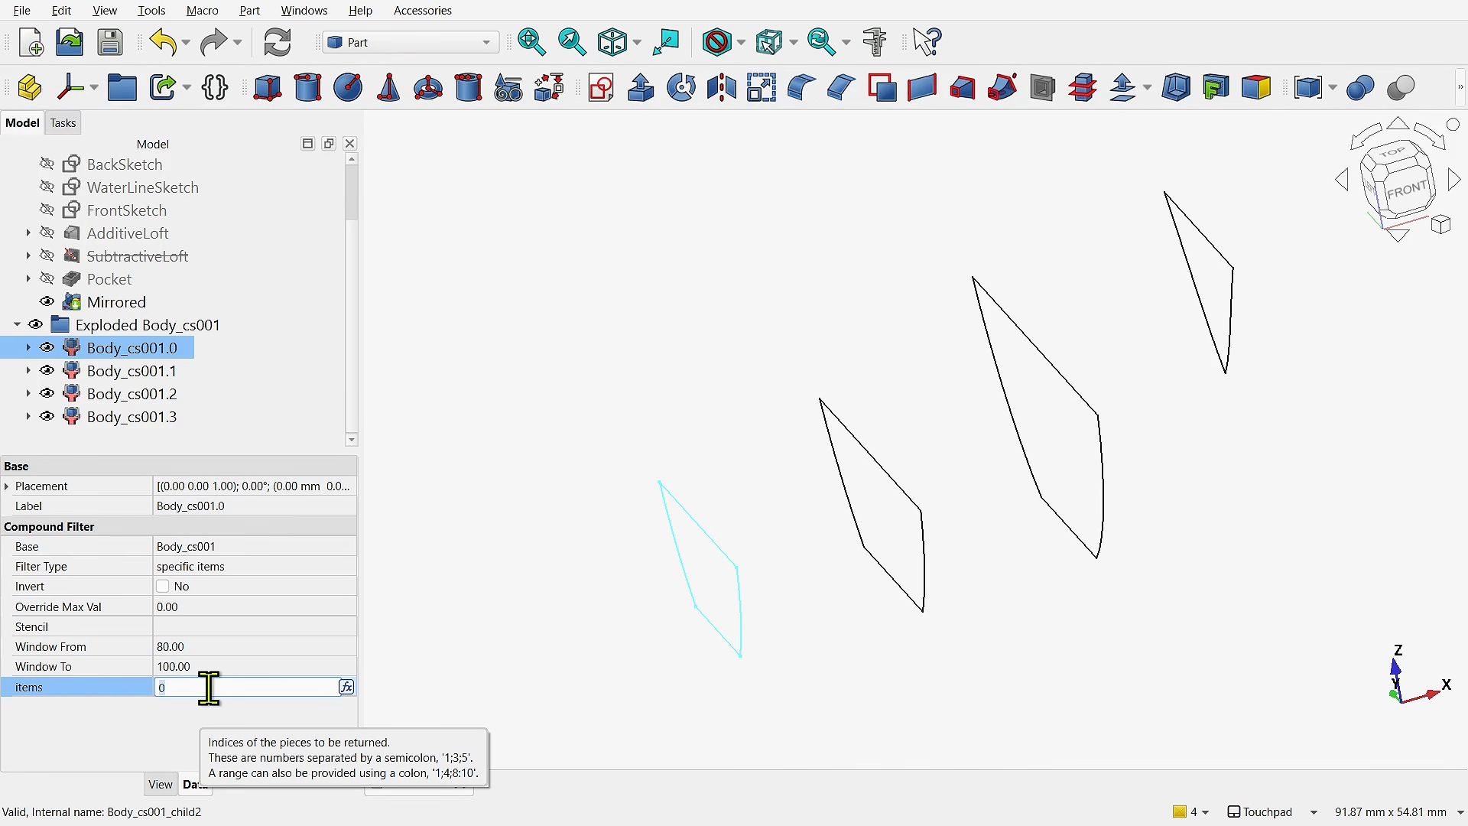
pyautogui.write('1')
pyautogui.press('Return')
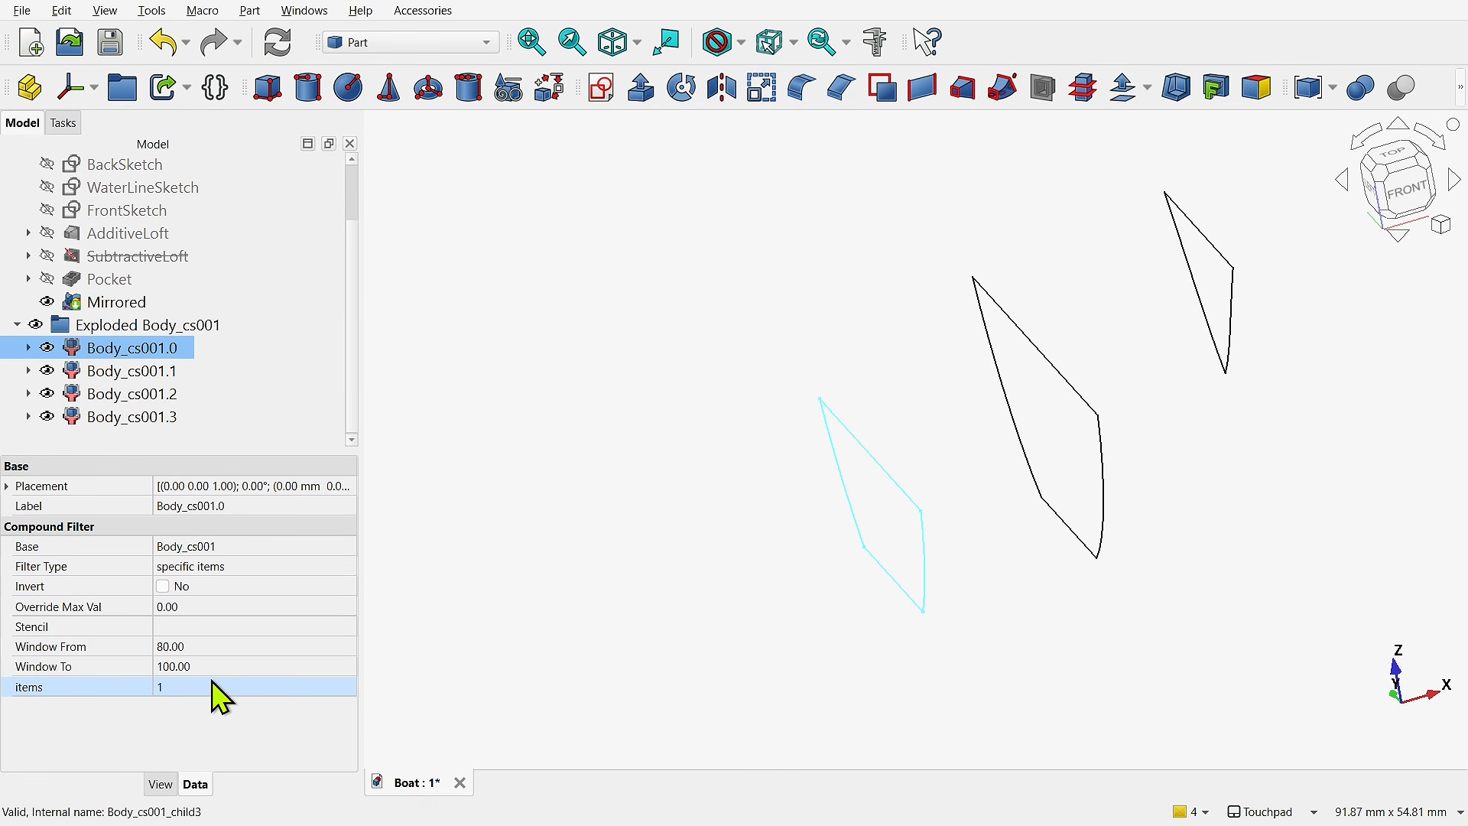
# - Hide Body_cs001.1, Body_cs001.2 and Body_cs001.3, and switch visibility from Body_cs001.0 to Body_cs001.1 to compare their cross-sections
pyautogui.click(47, 393)
pyautogui.click(48, 417)
pyautogui.click(47, 371)
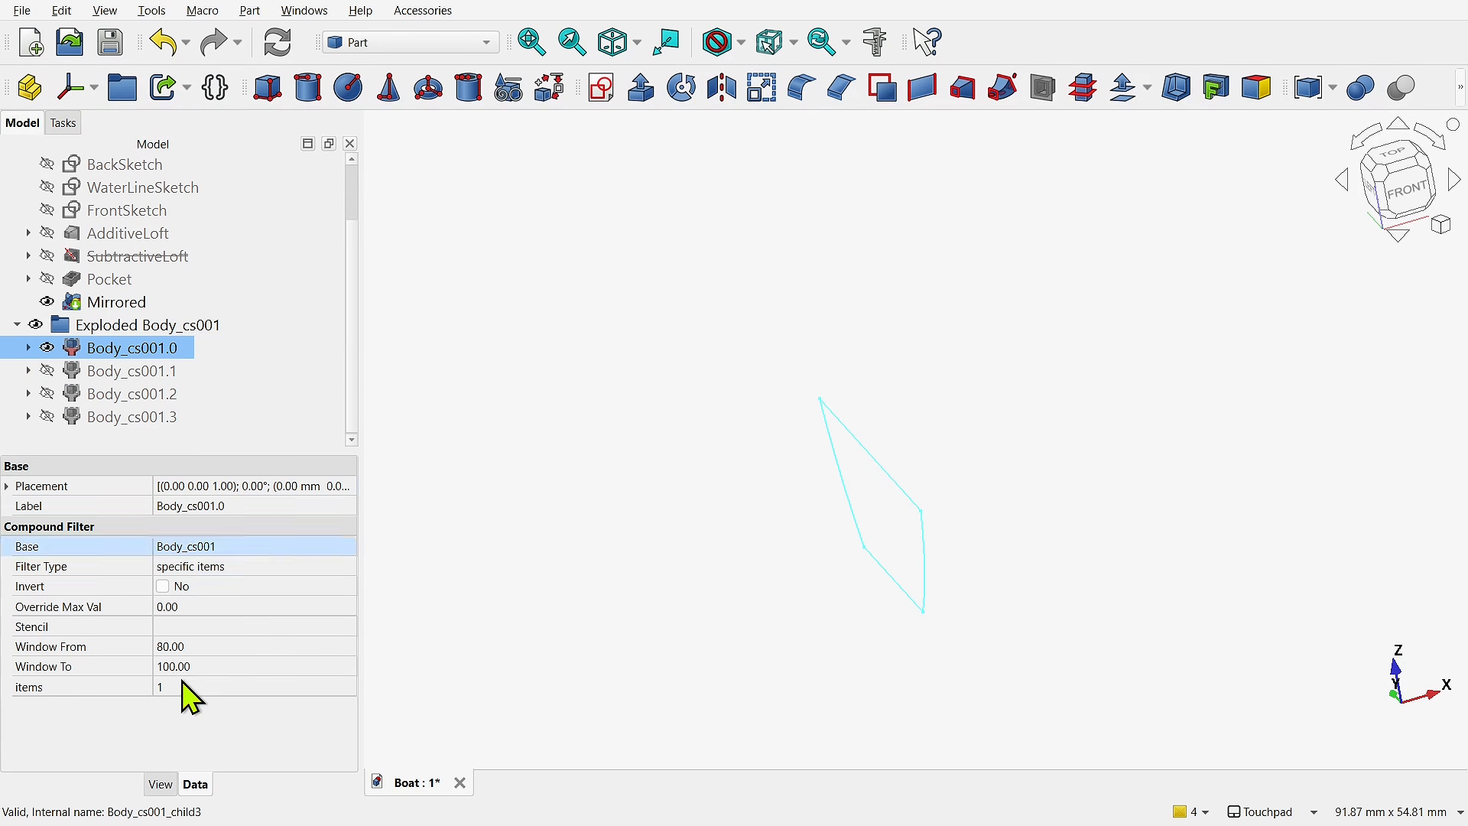
pyautogui.click(47, 348)
pyautogui.click(48, 371)
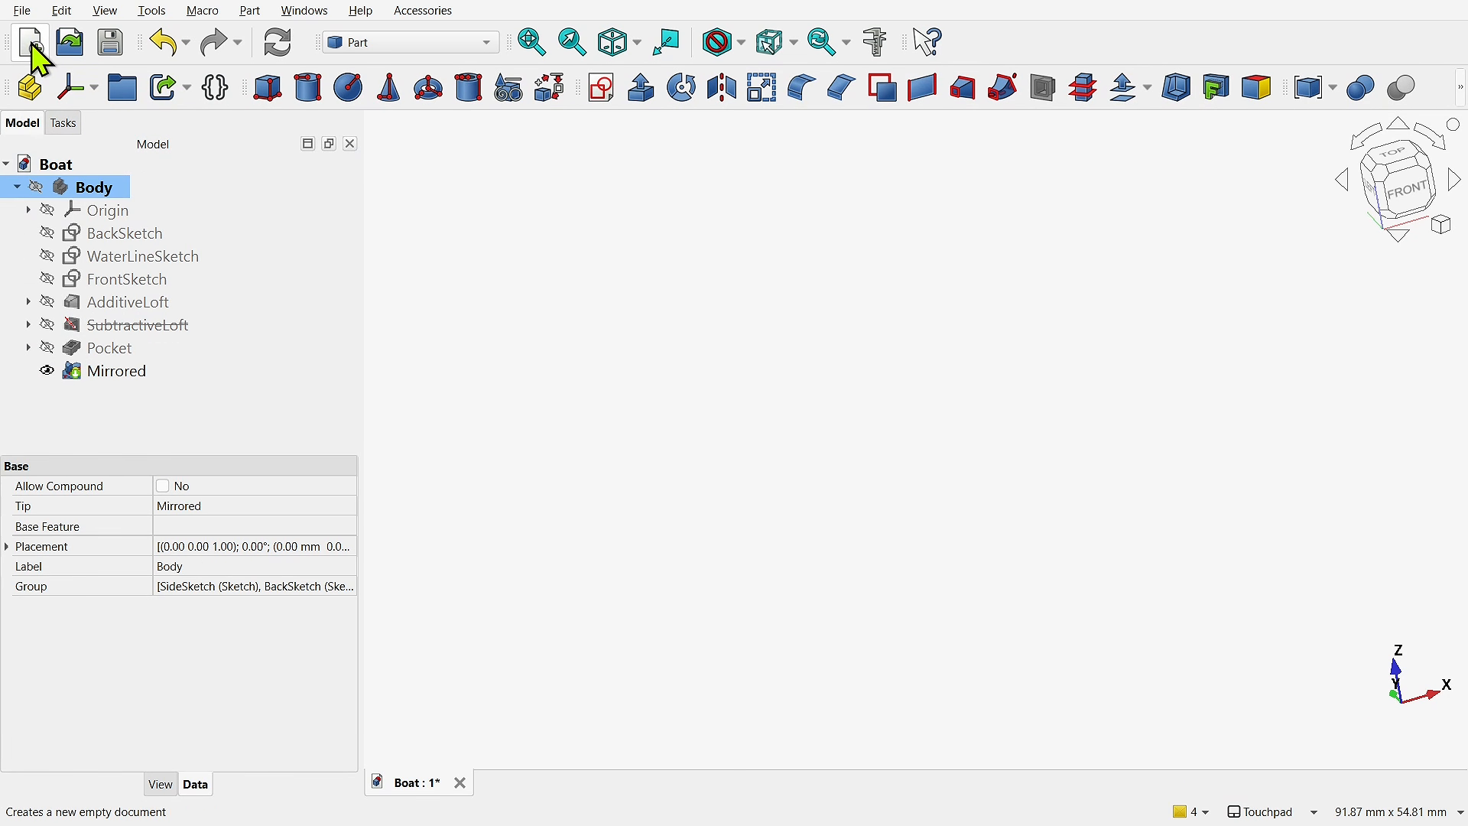
# - Create a new document and start a sketch on the XY-plane
pyautogui.click(33, 44)
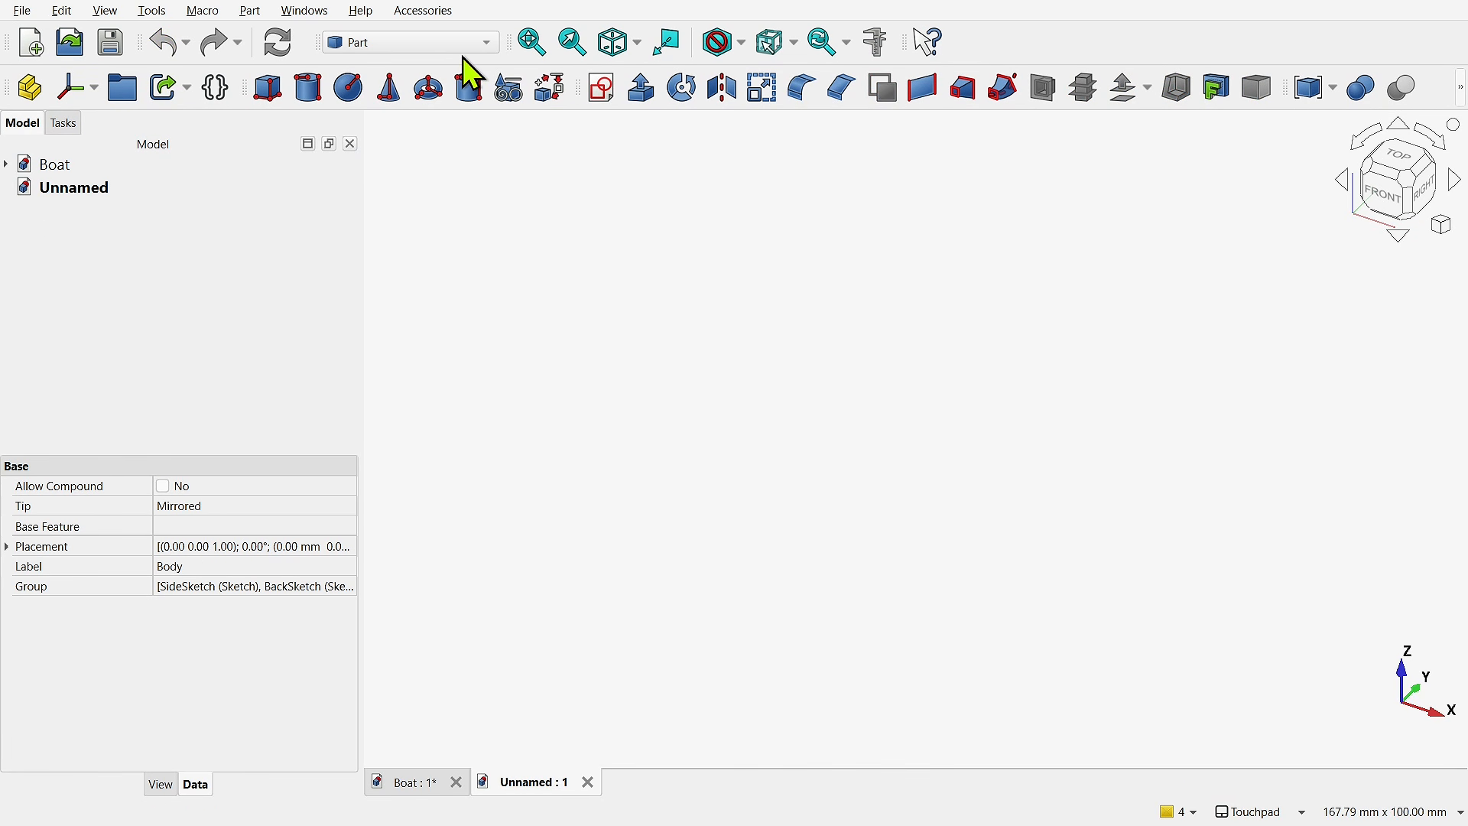
pyautogui.click(603, 90)
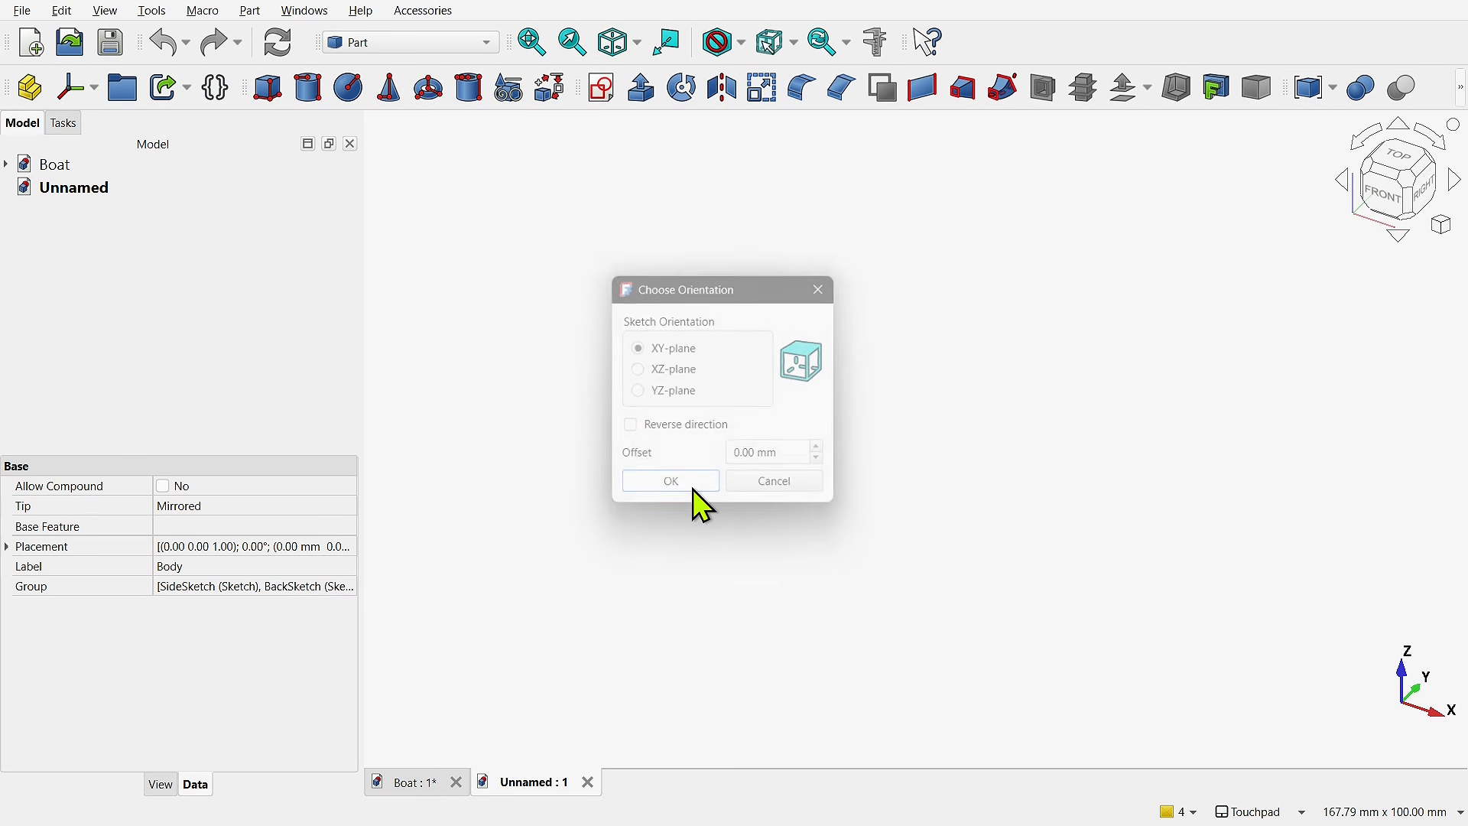
pyautogui.click(692, 486)
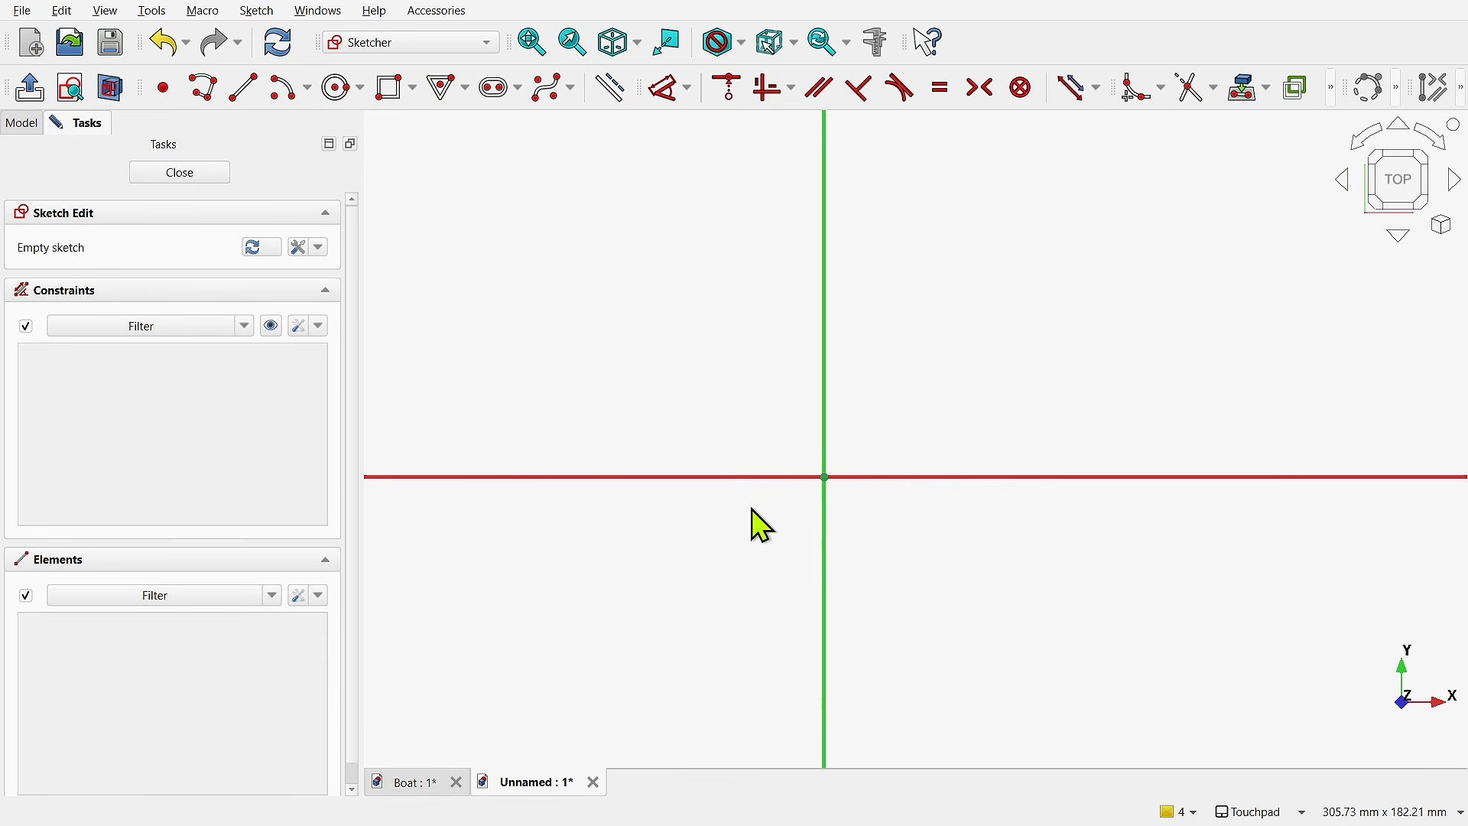
# - Draw a circle in the sketch's upper-left quadrant and an equilateral triangle in its upper-right quadrant
pyautogui.click(346, 91)
pyautogui.click(562, 273)
pyautogui.click(642, 326)
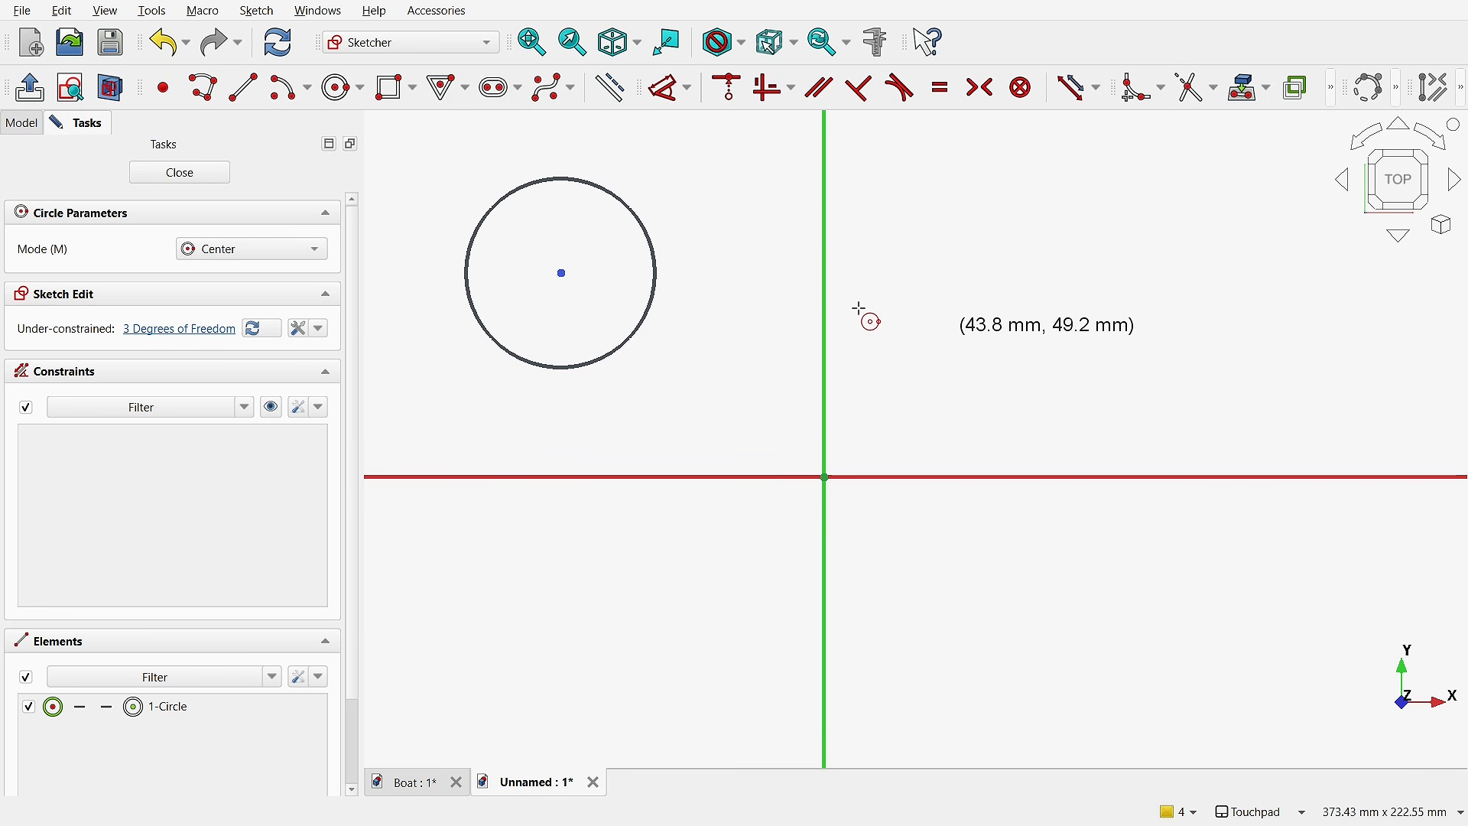
pyautogui.click(441, 89)
pyautogui.click(1107, 262)
pyautogui.click(1256, 328)
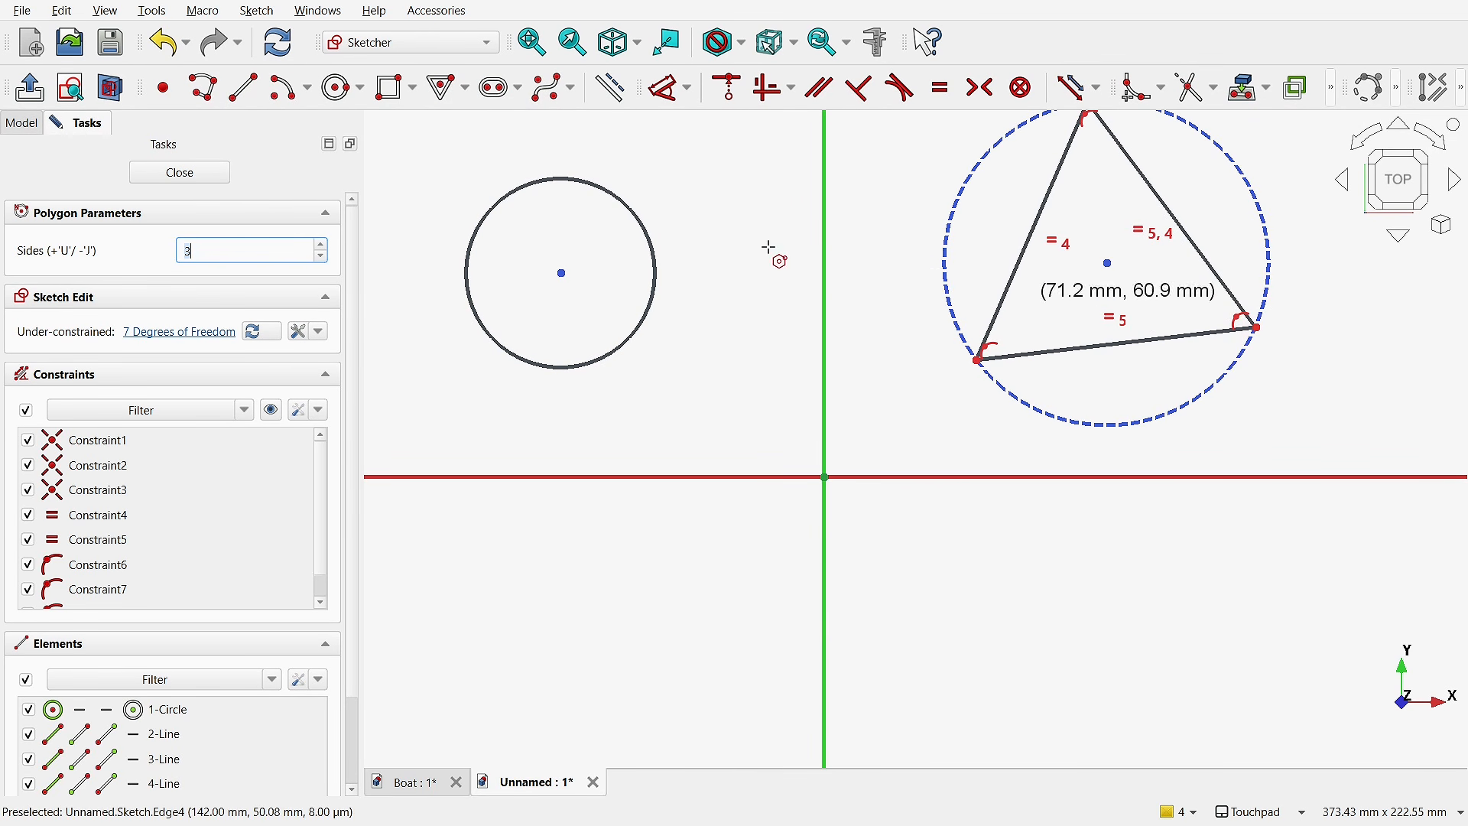
# - Draw a slot sloping down to the right in the sketch's lower-left quadrant and close the sketch
pyautogui.click(493, 87)
pyautogui.click(603, 618)
pyautogui.click(729, 671)
pyautogui.click(713, 611)
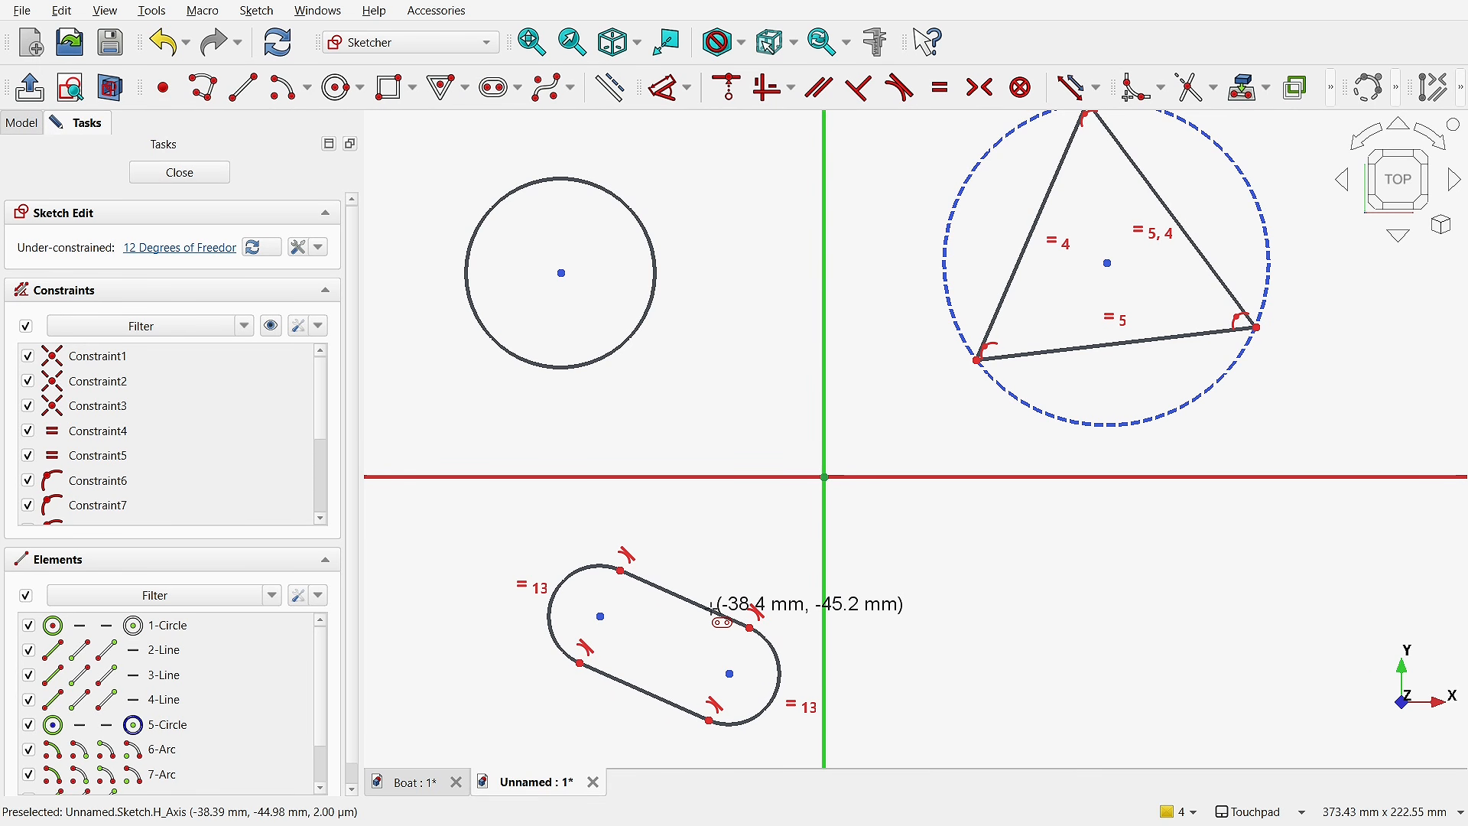
pyautogui.click(179, 175)
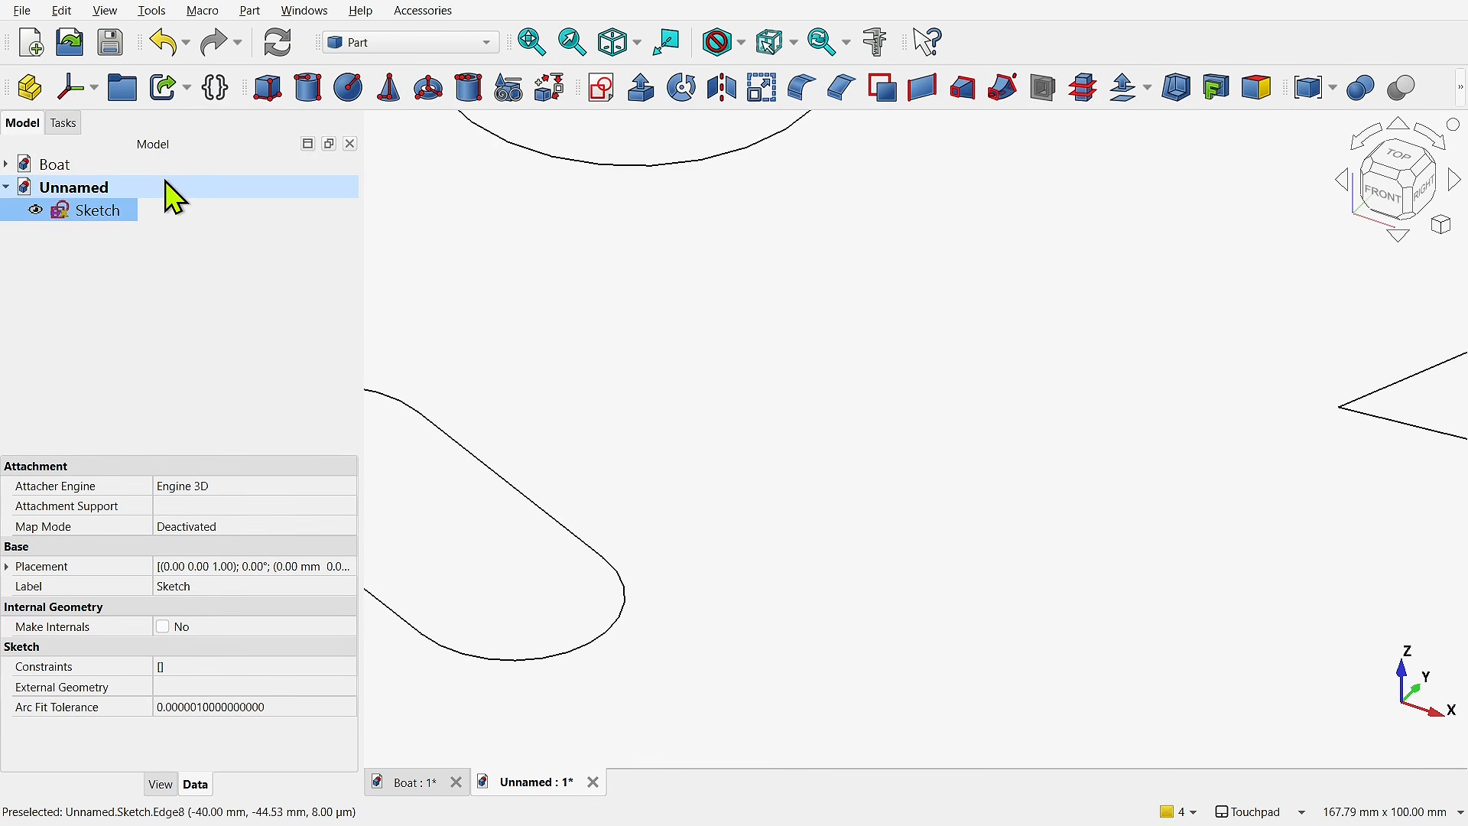
# - Use Explode Compound to split the sketch with the circle, triangle and slot into separate objects
pyautogui.scroll(-5, 738, 442)
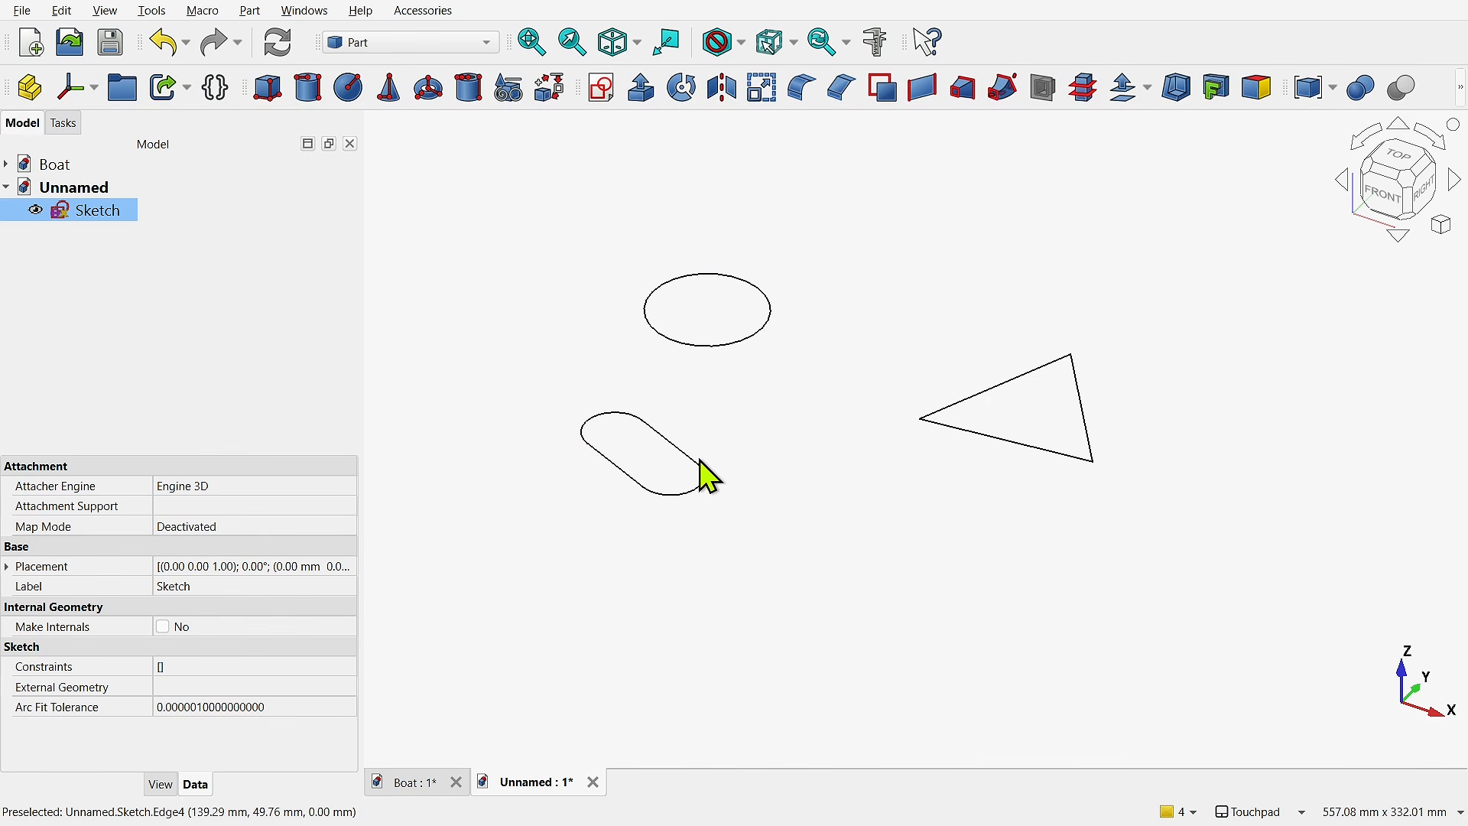
pyautogui.click(250, 11)
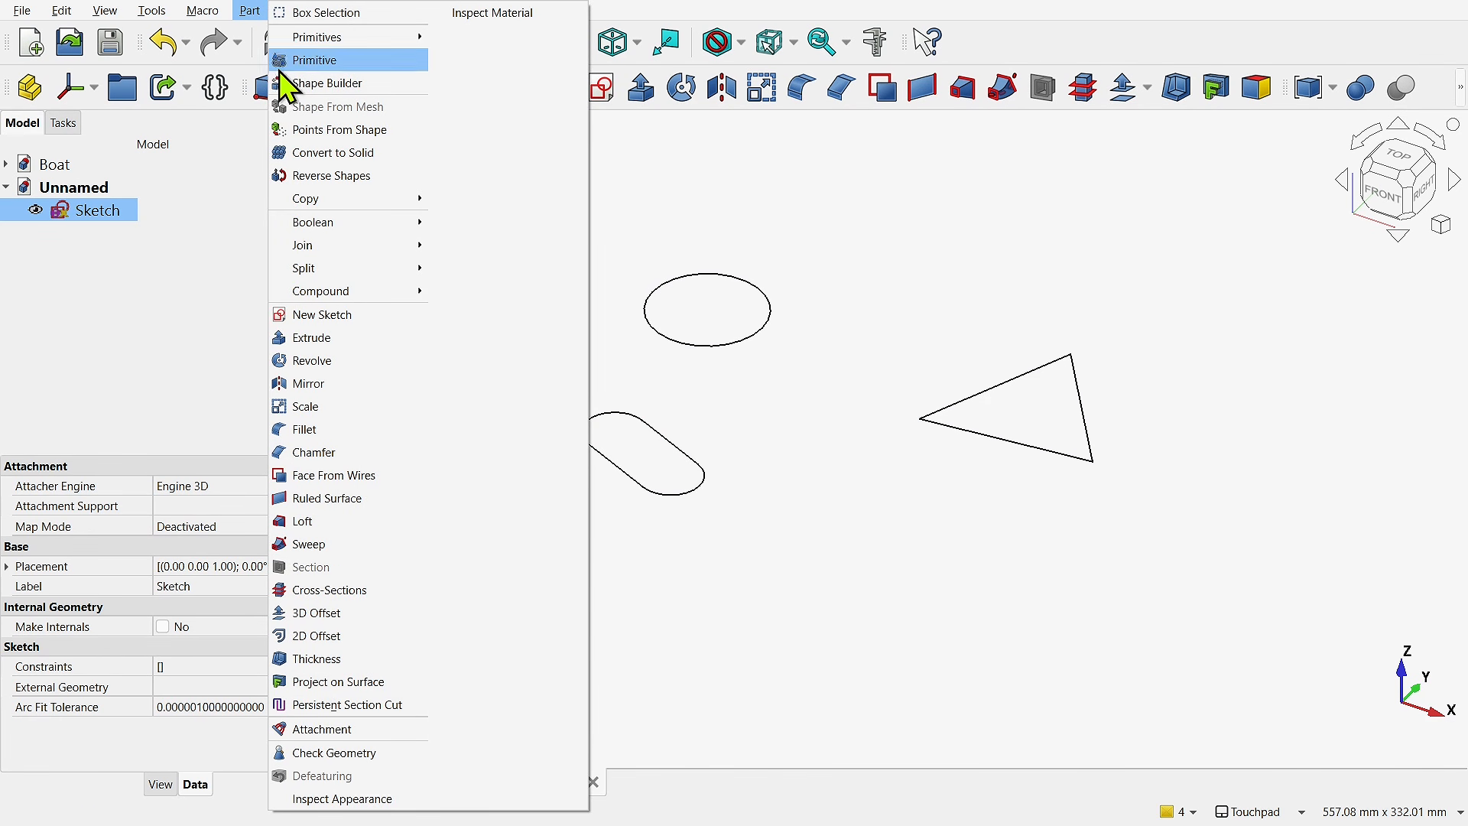
pyautogui.moveTo(347, 294)
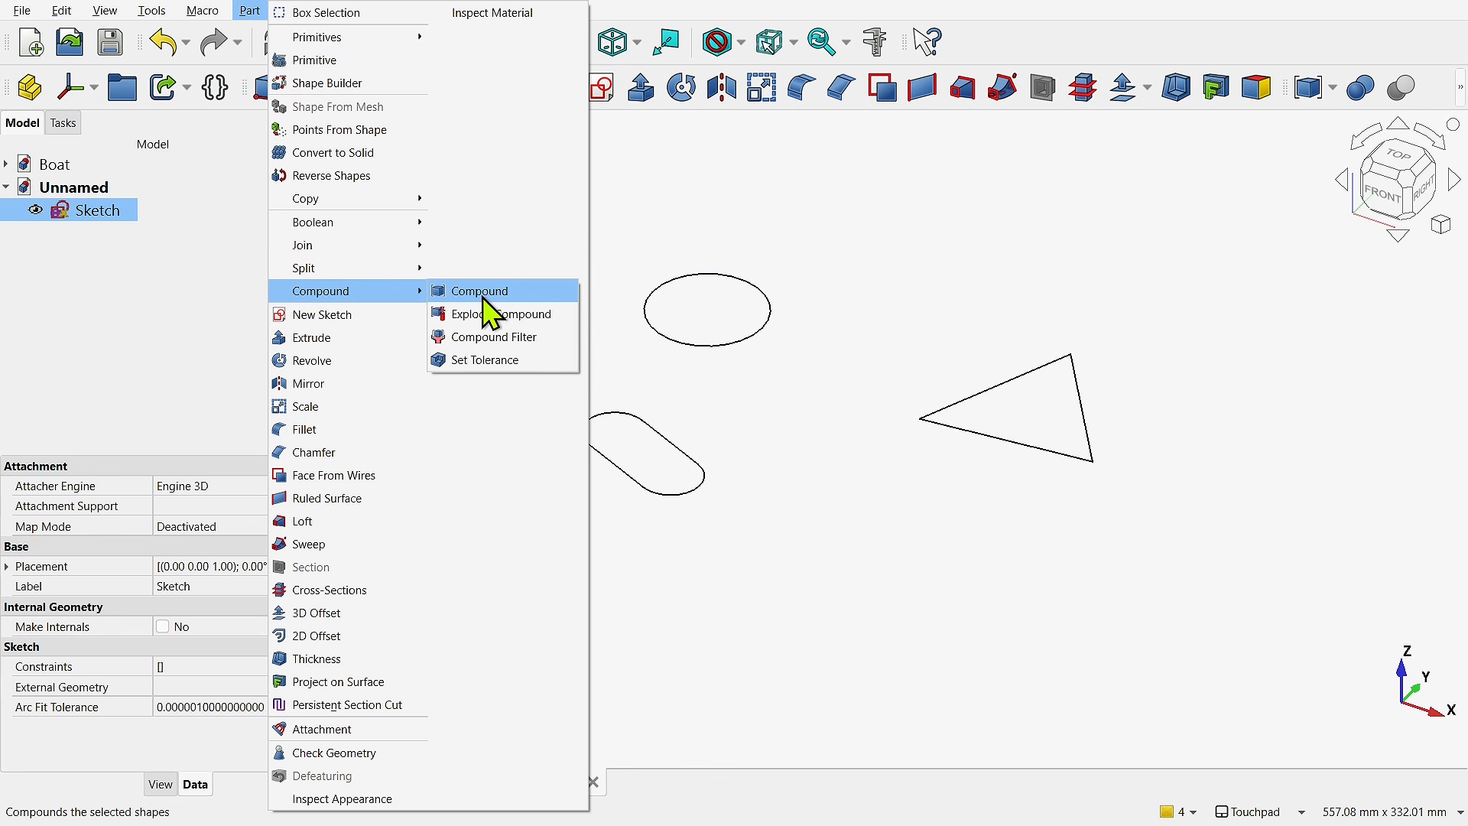
pyautogui.click(506, 316)
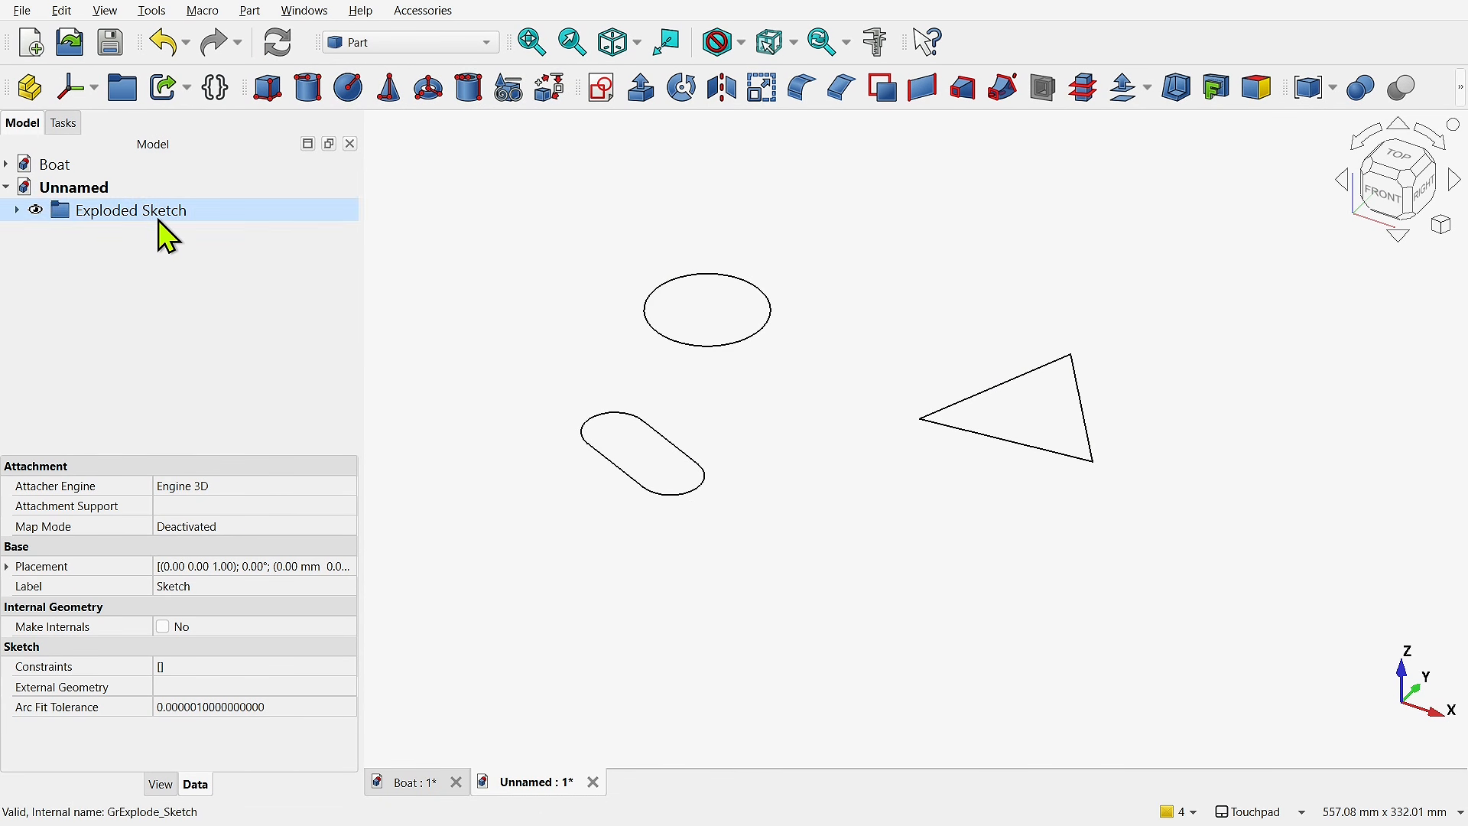
# - Expand the Exploded Sketch group and review the filter properties of its circle, triangle and slot objects
pyautogui.click(18, 212)
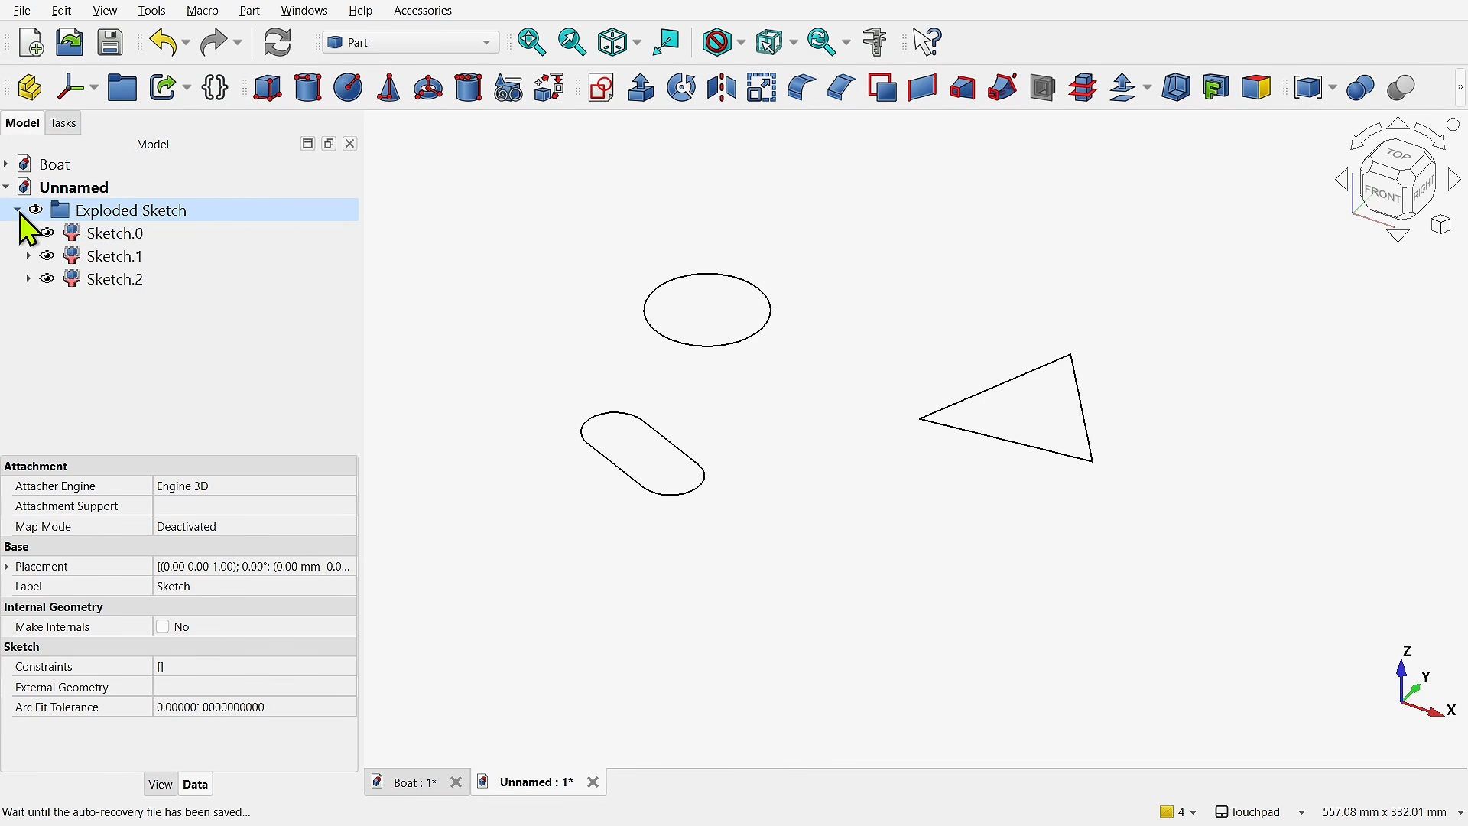
pyautogui.click(81, 240)
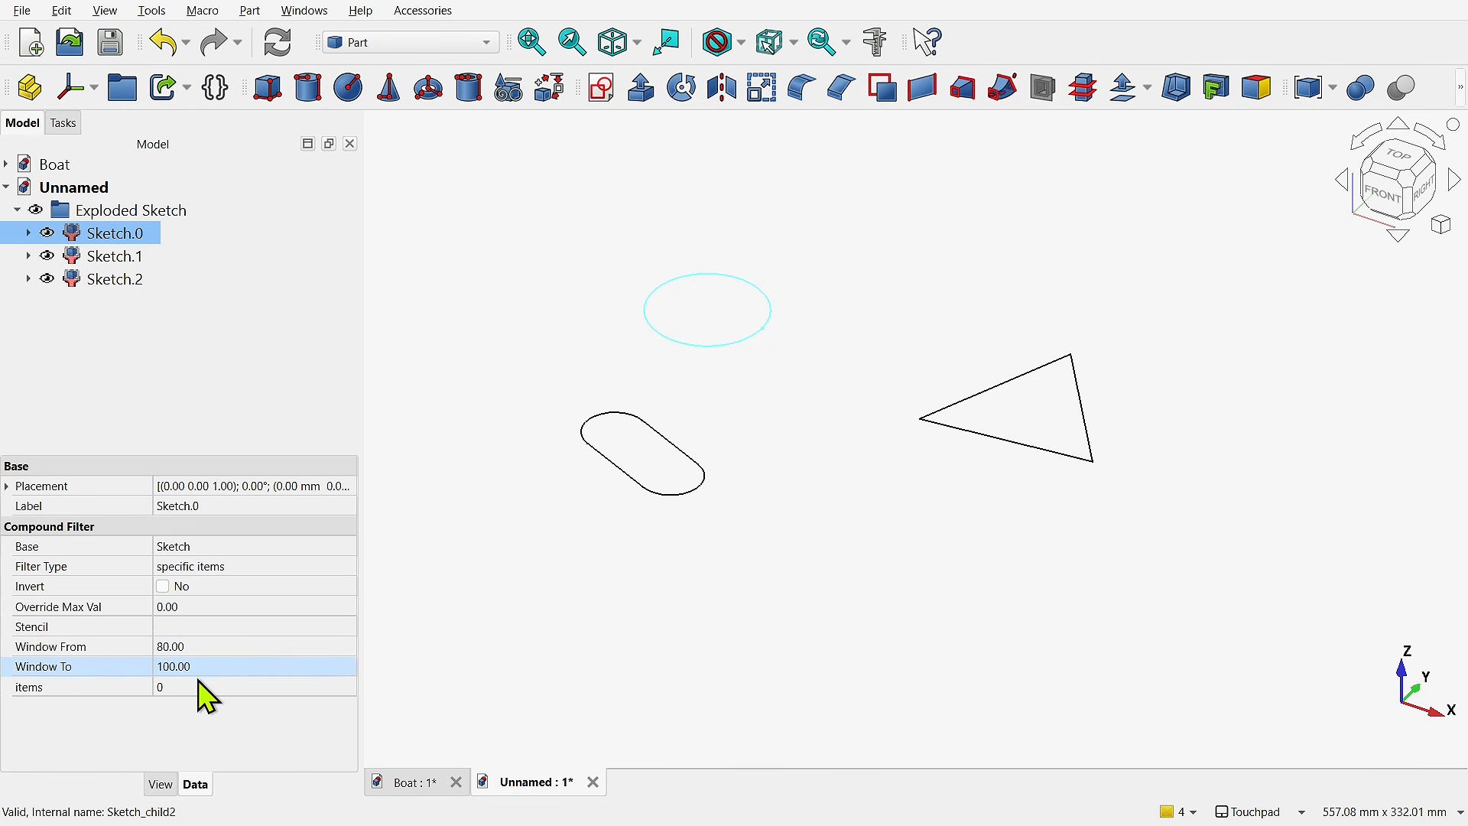
pyautogui.click(119, 263)
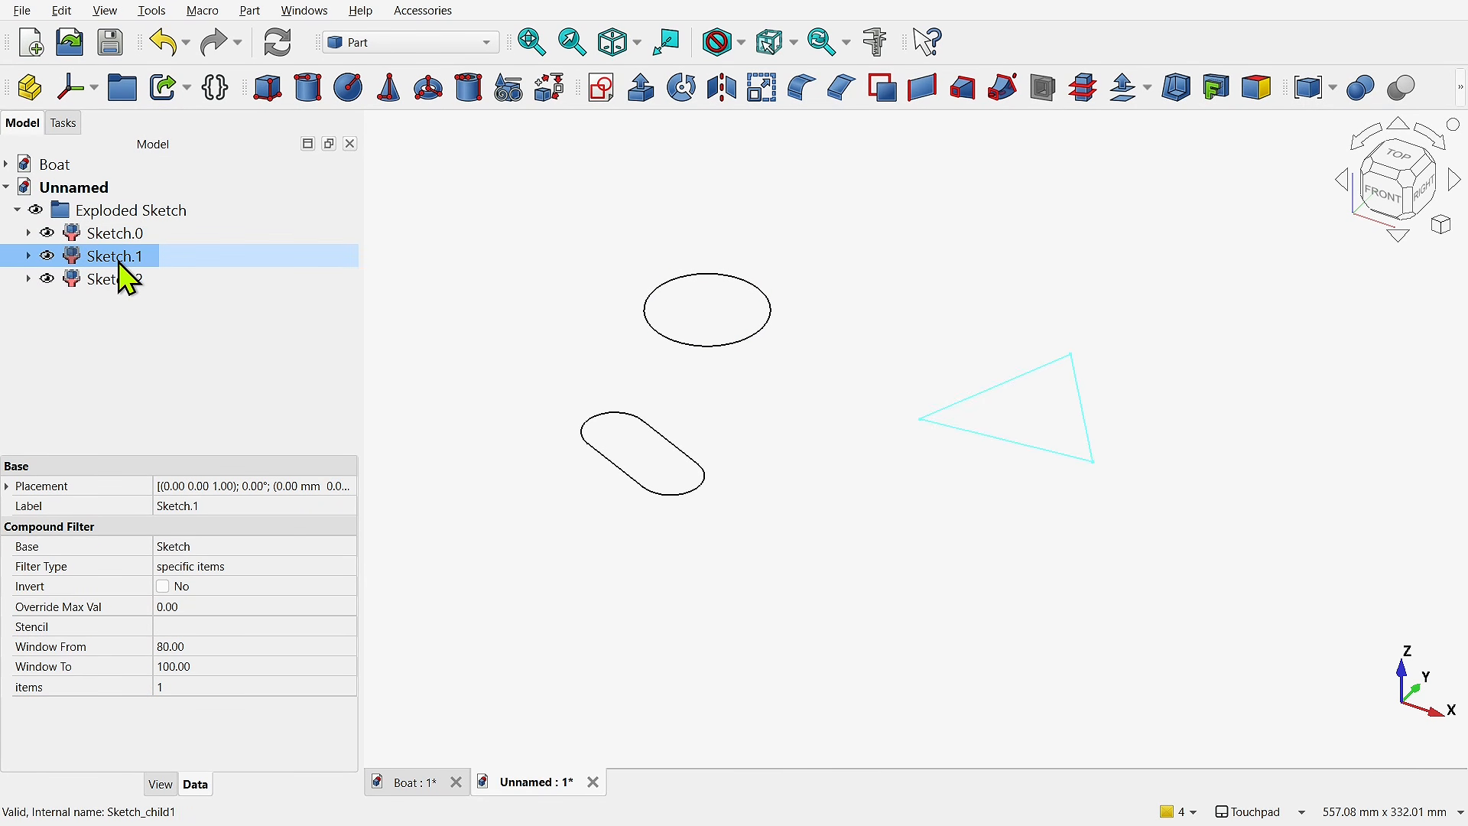
pyautogui.click(129, 281)
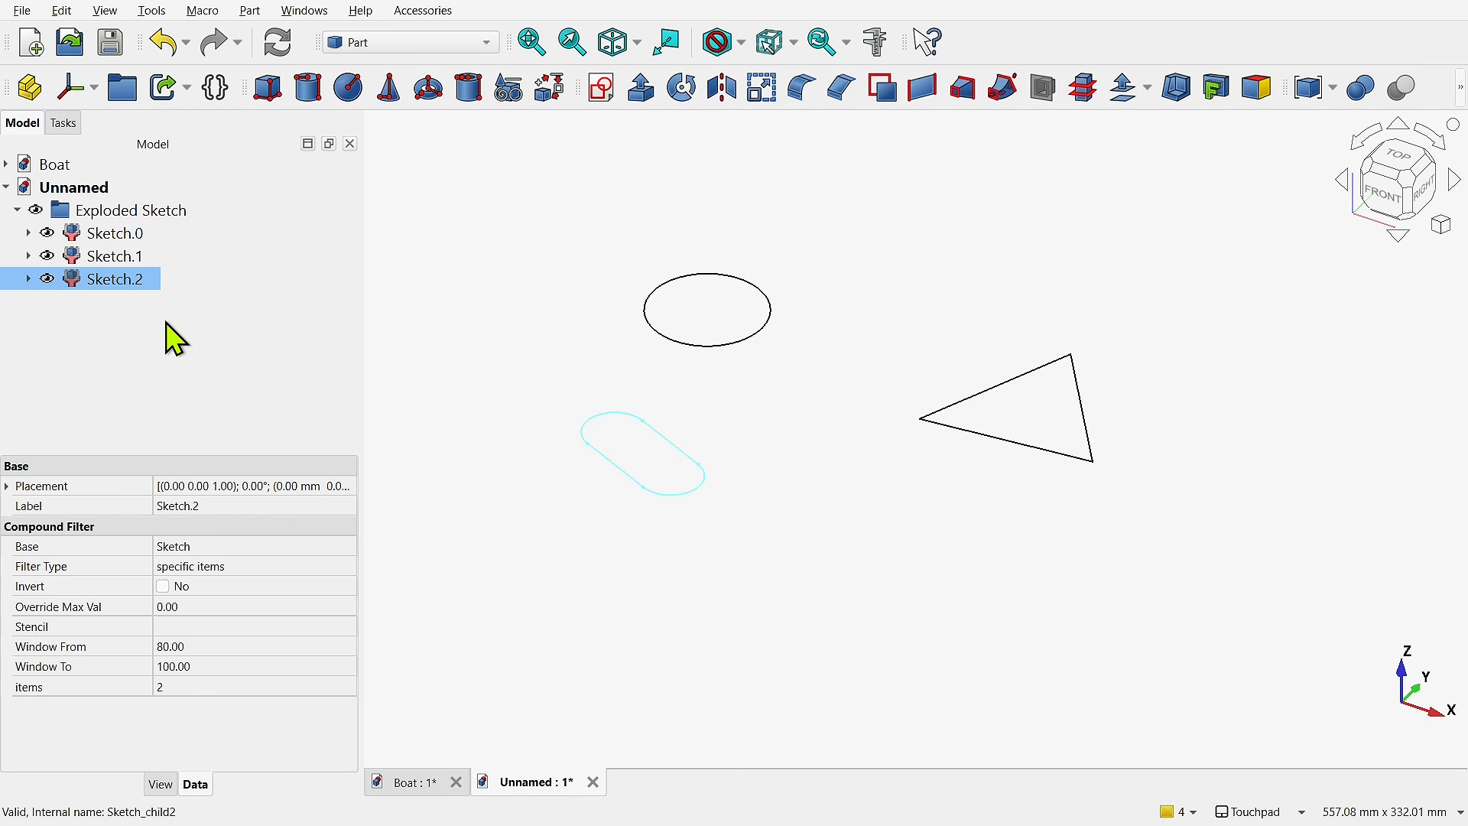
# - Reopen the source sketch beneath Sketch.0, draw a rectangle in its lower-right quadrant and close the sketch
pyautogui.click(23, 233)
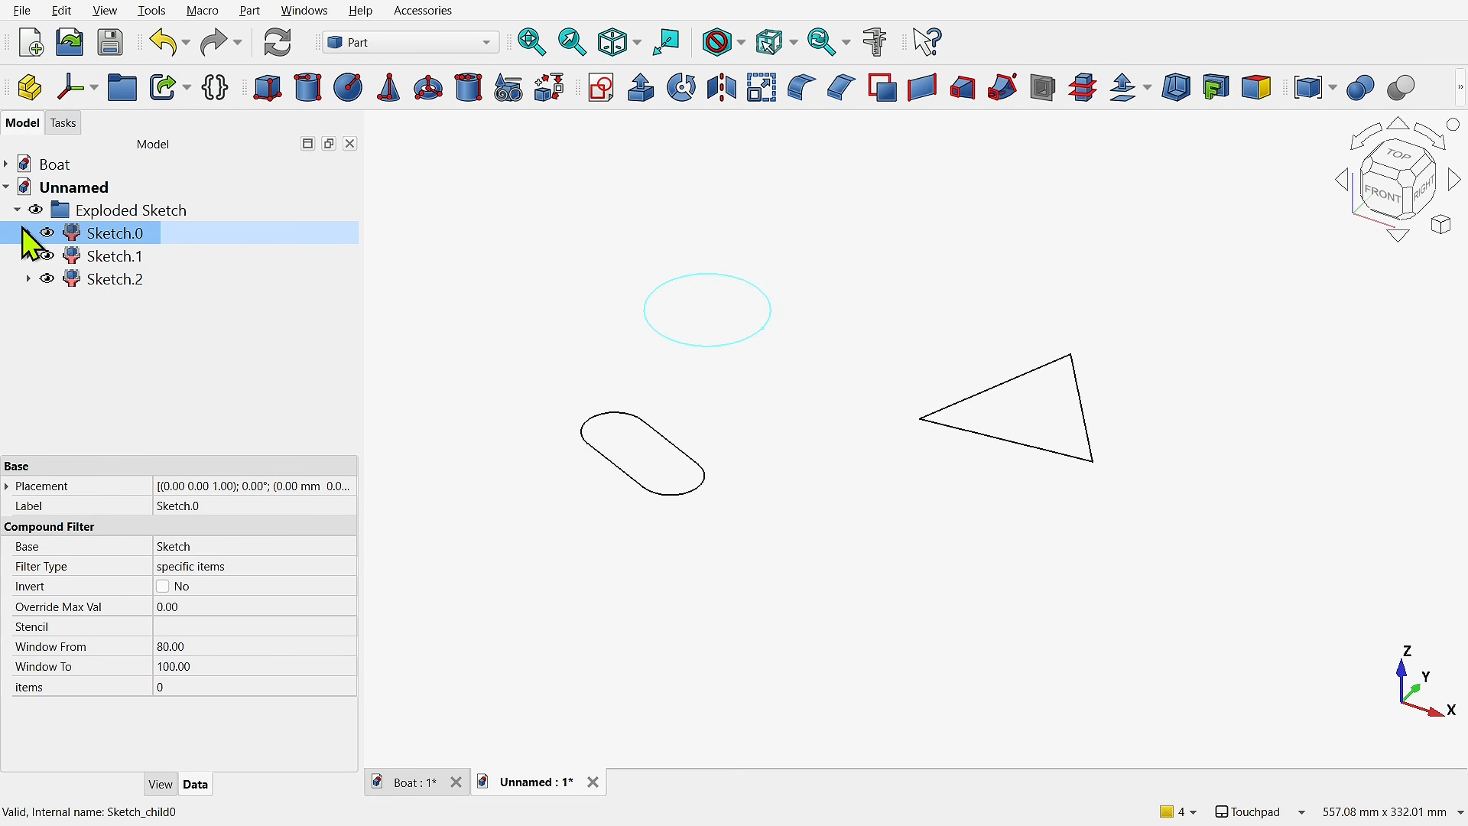
pyautogui.click(29, 233)
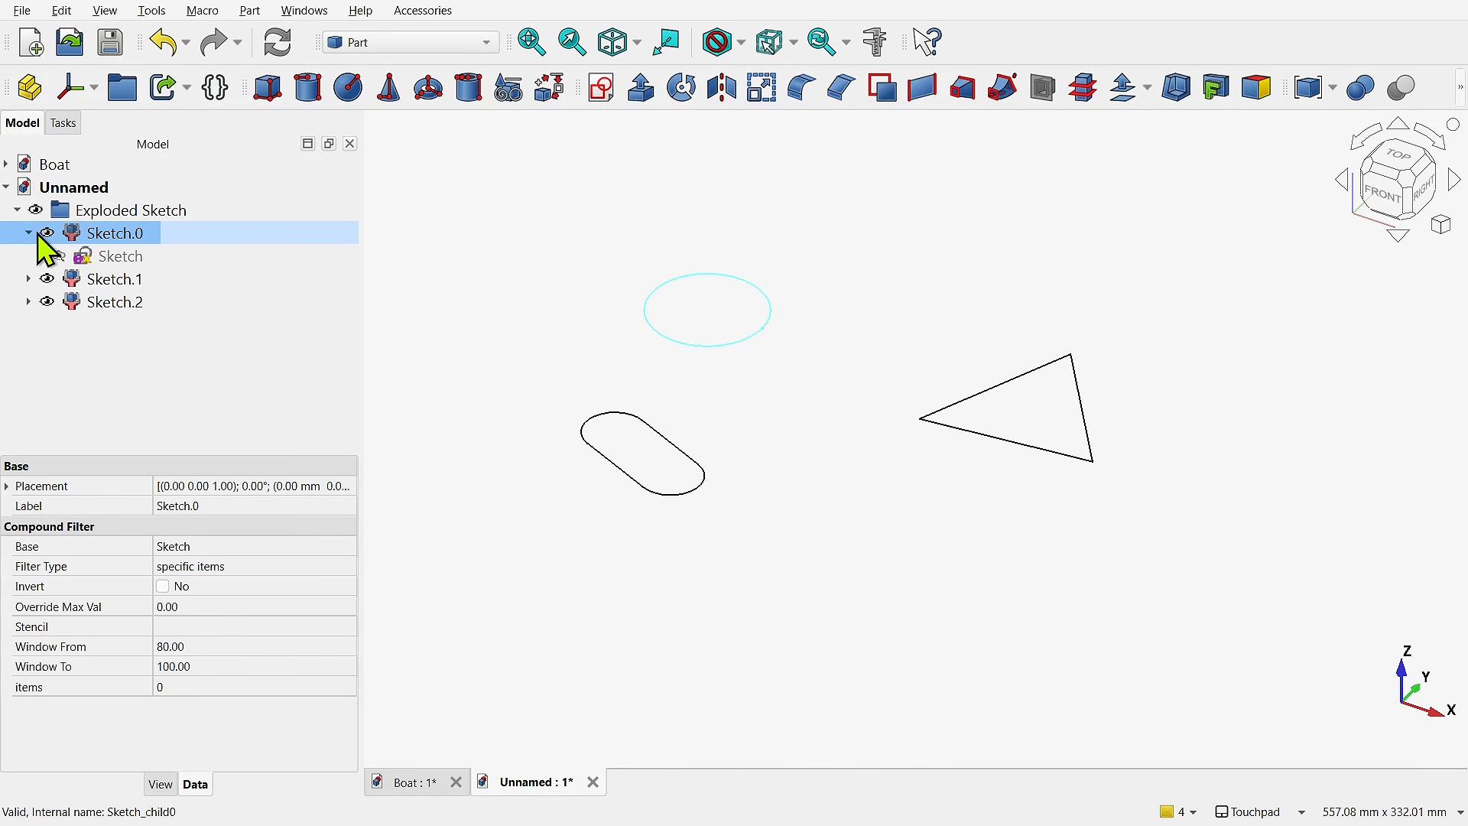
pyautogui.doubleClick(111, 258)
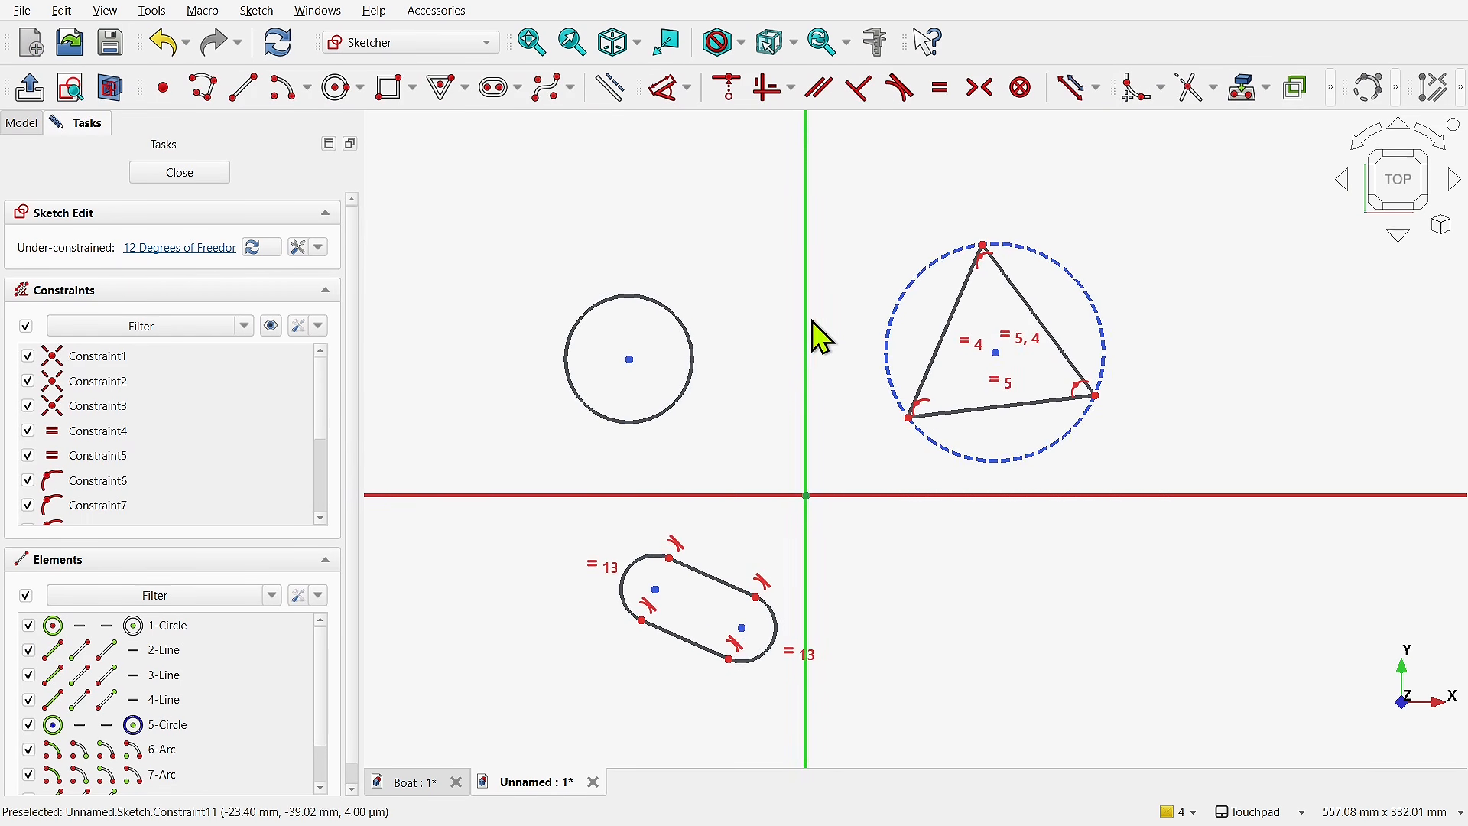
pyautogui.click(394, 87)
pyautogui.click(988, 519)
pyautogui.click(1141, 633)
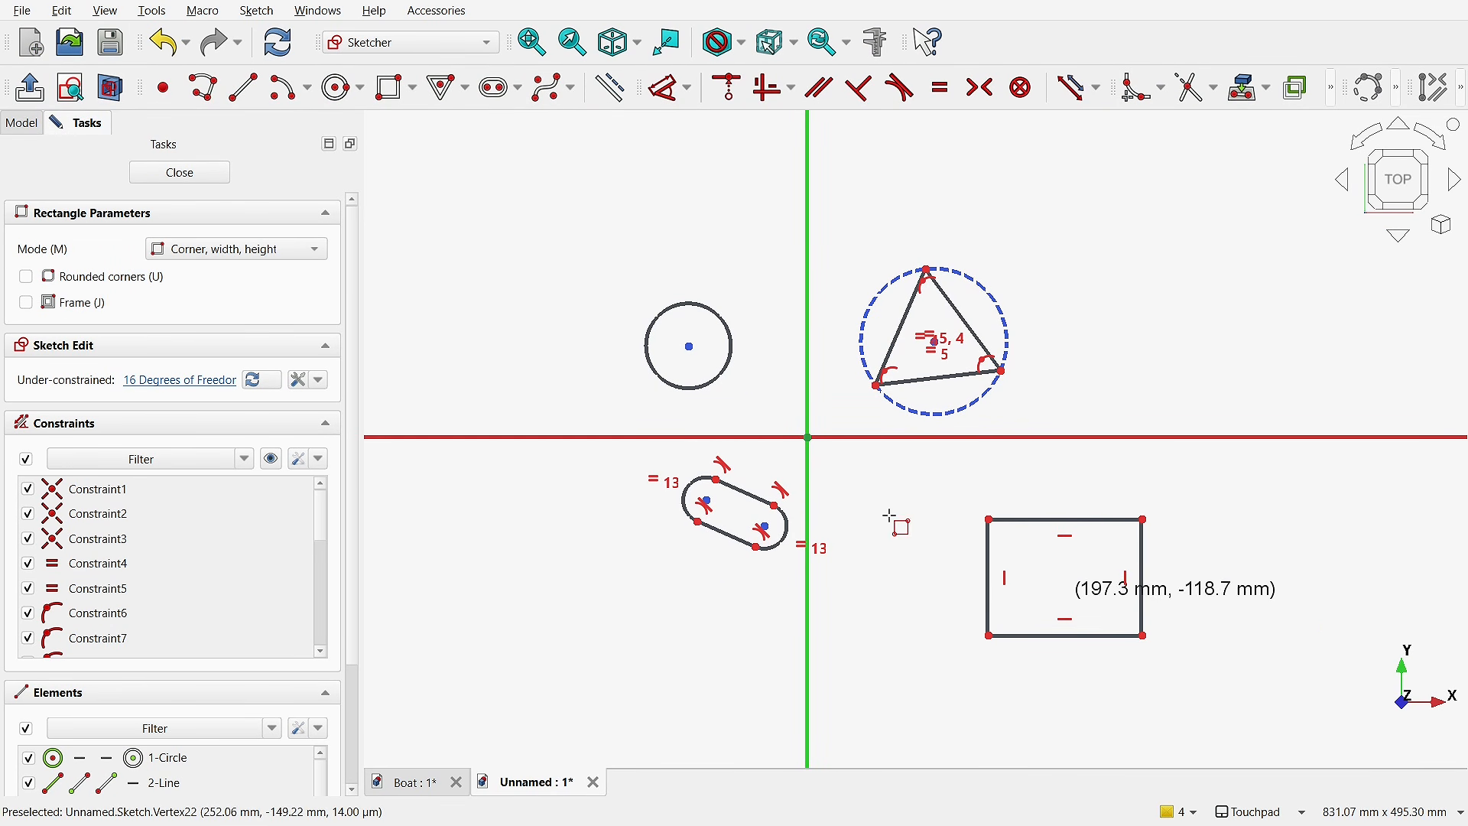
pyautogui.click(180, 179)
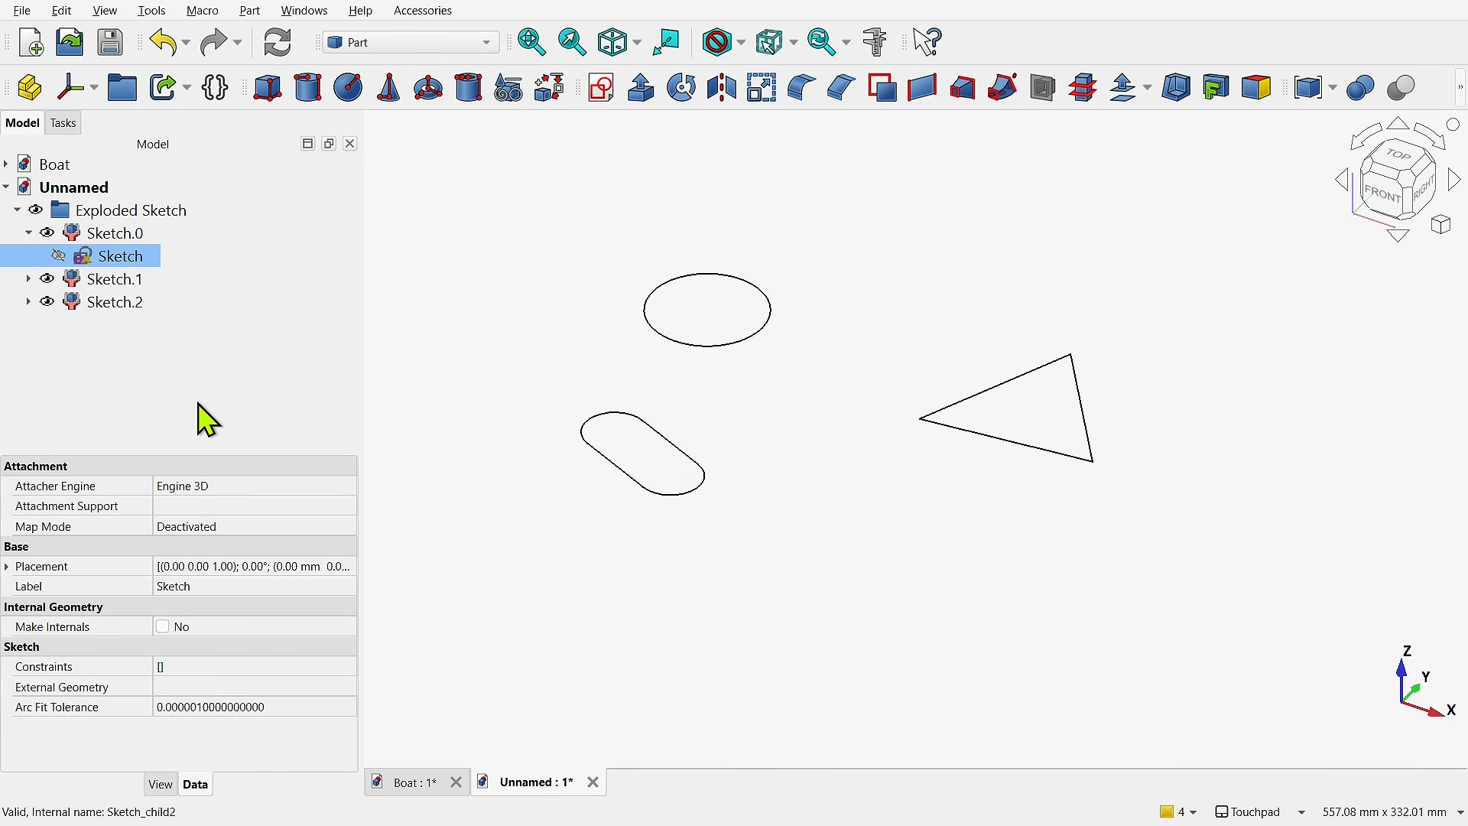
# - Duplicate the slot's filter object Sketch.2 using only the original selection and move the copy into the Exploded Sketch group
pyautogui.click(116, 305)
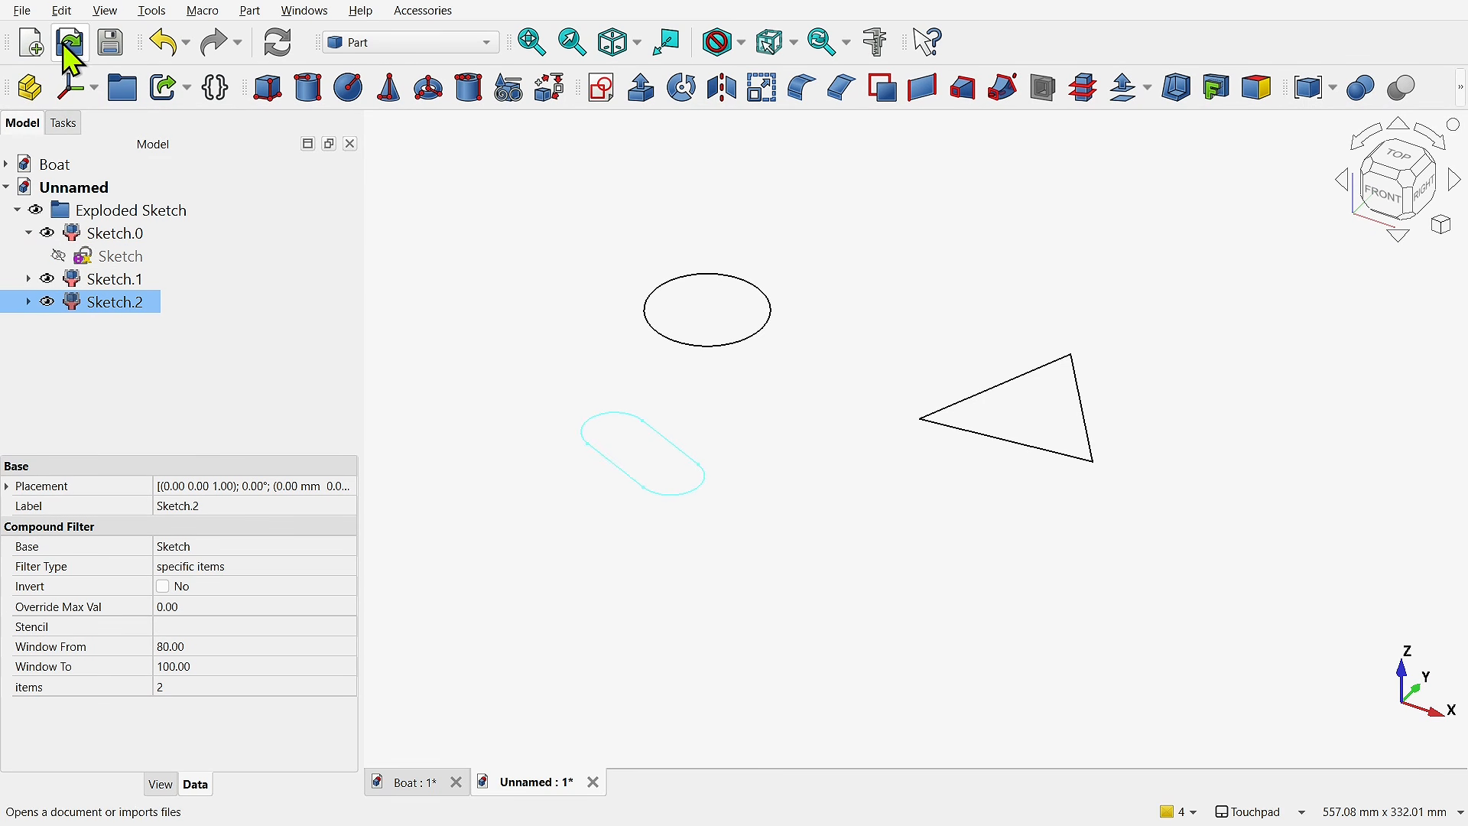
pyautogui.click(57, 12)
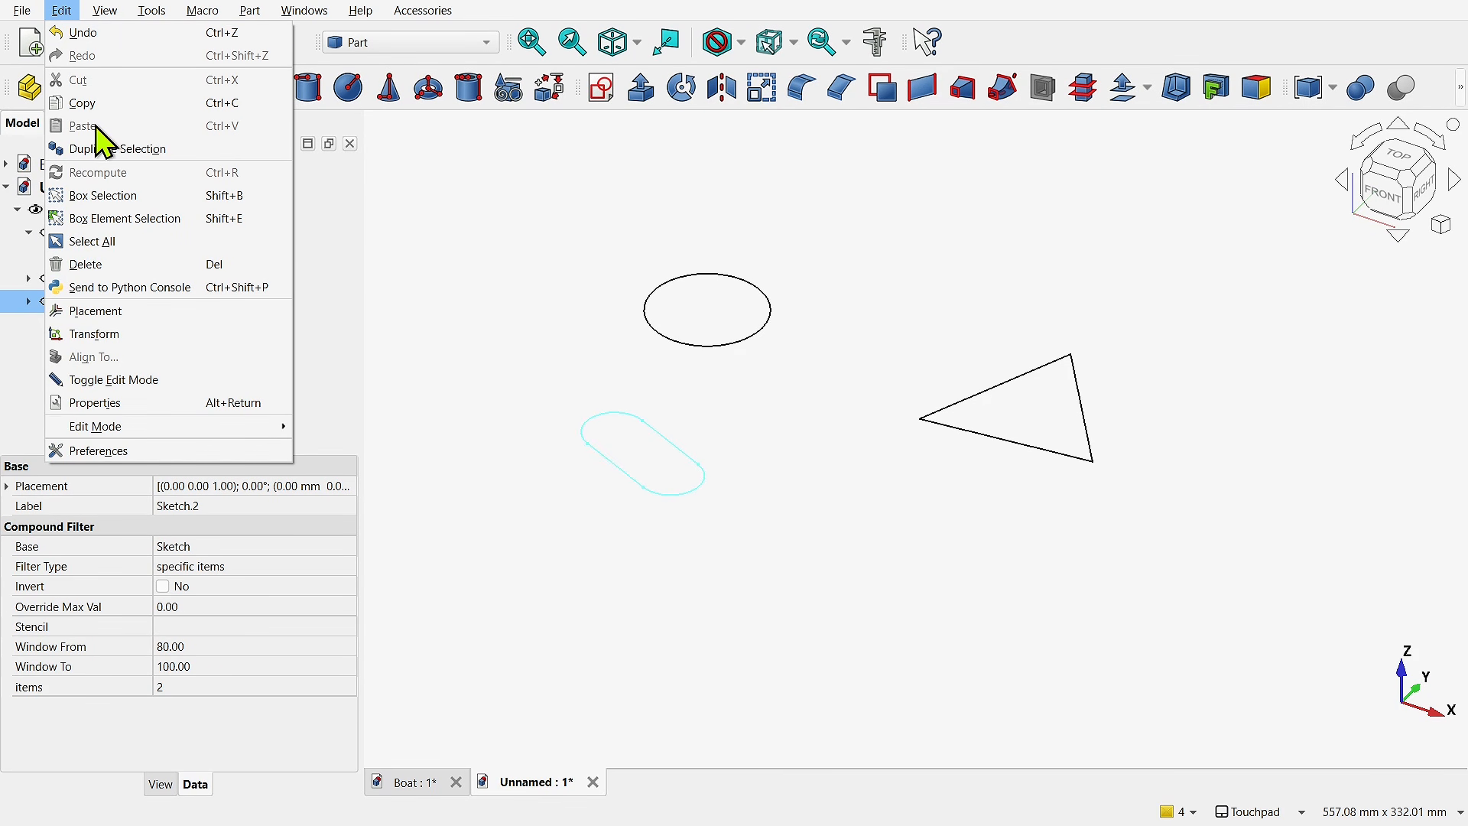
pyautogui.click(117, 150)
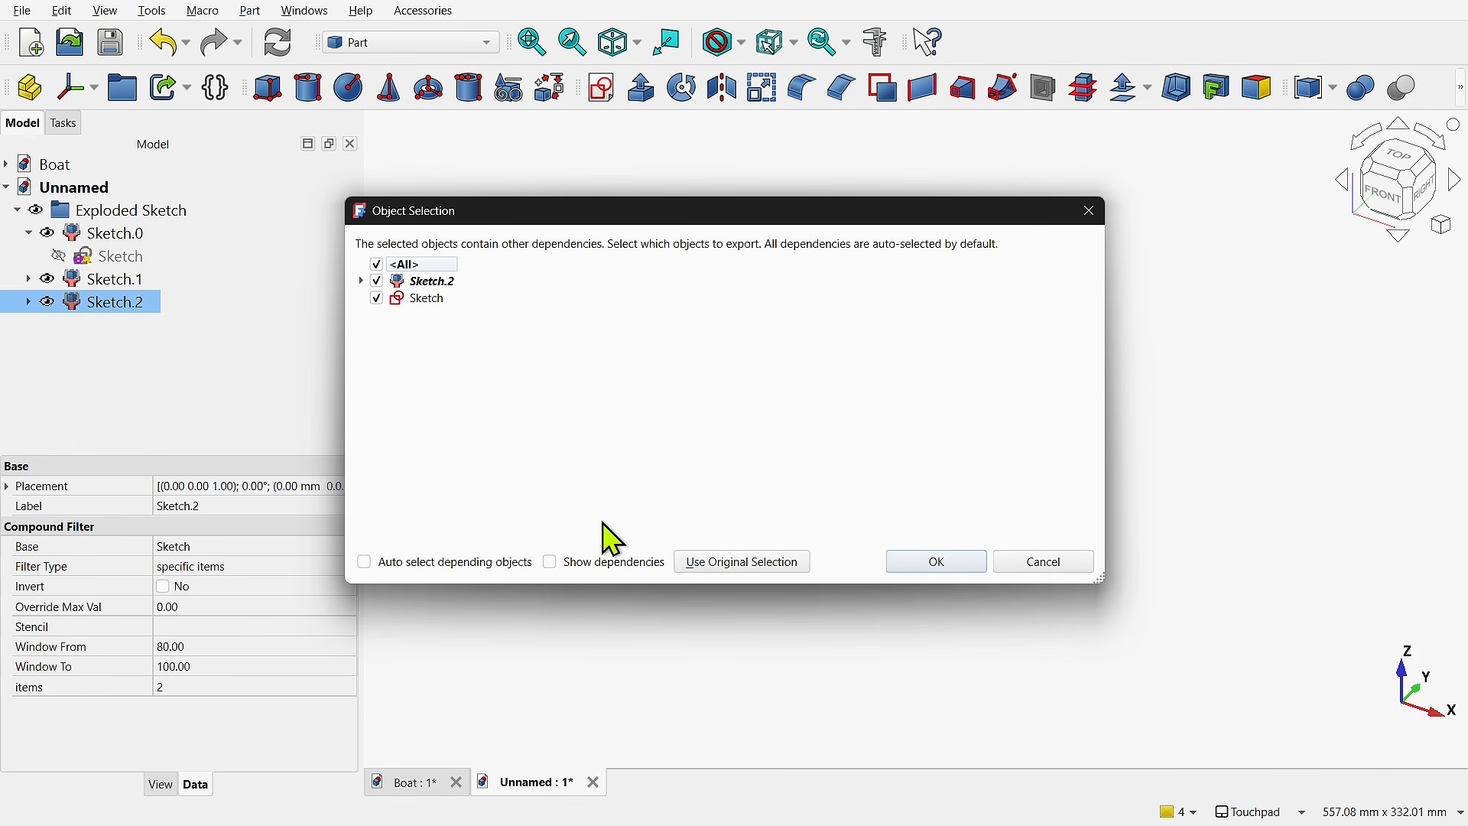
pyautogui.click(749, 567)
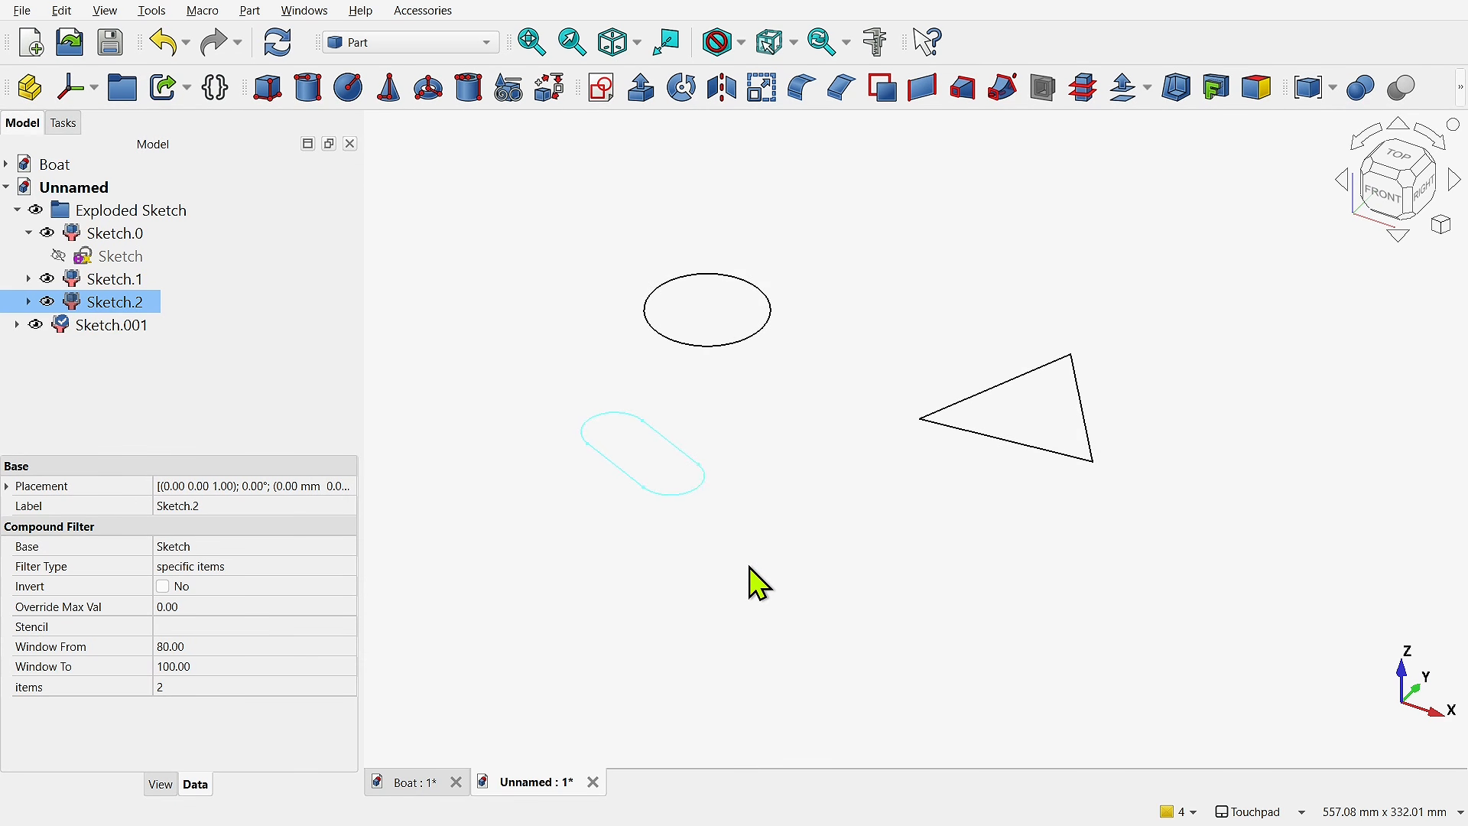
pyautogui.click(113, 327)
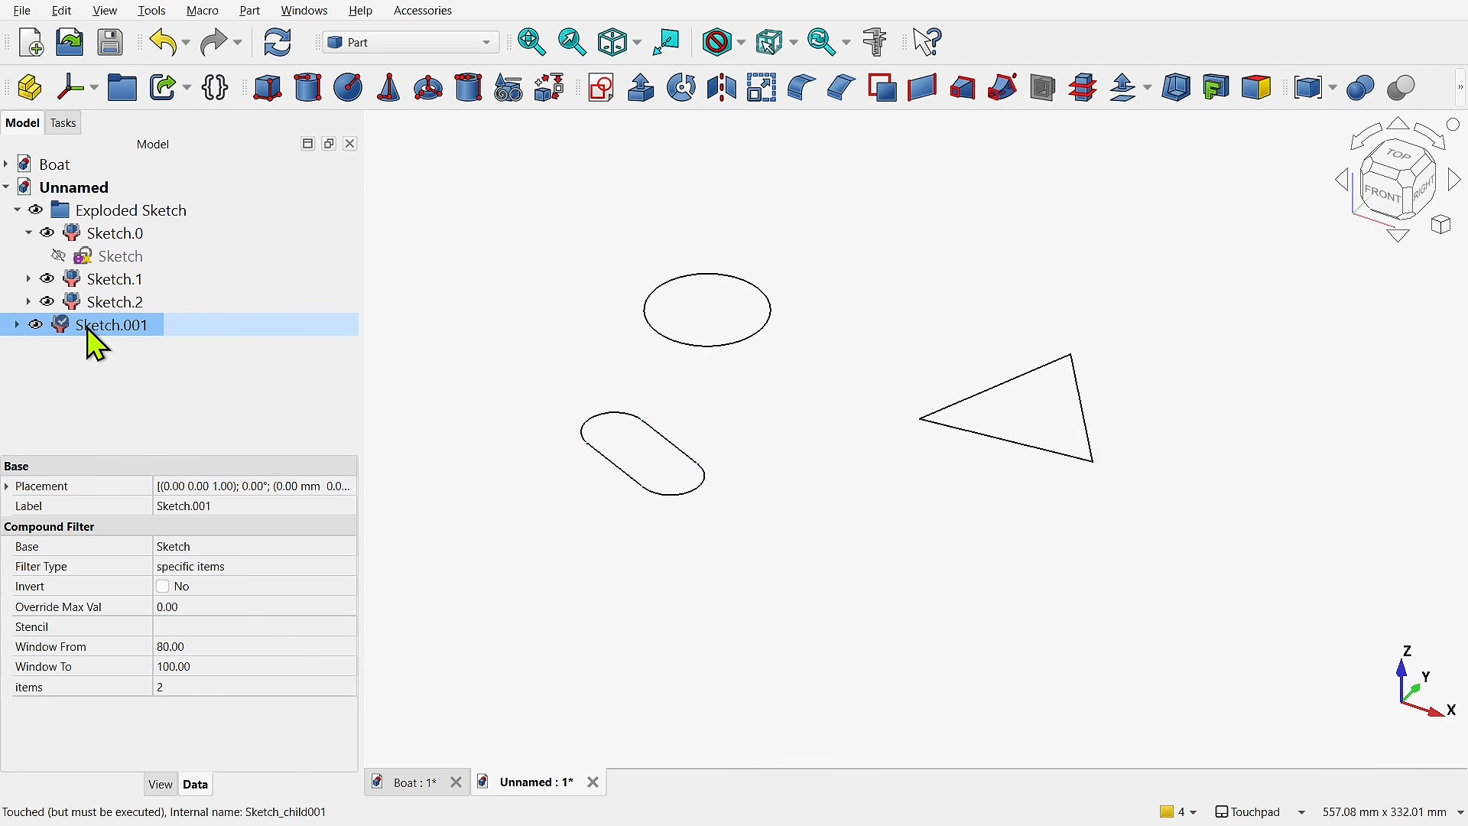
pyautogui.moveTo(117, 328)
pyautogui.mouseDown()
pyautogui.moveTo(196, 249)
pyautogui.moveTo(183, 223)
pyautogui.mouseUp()
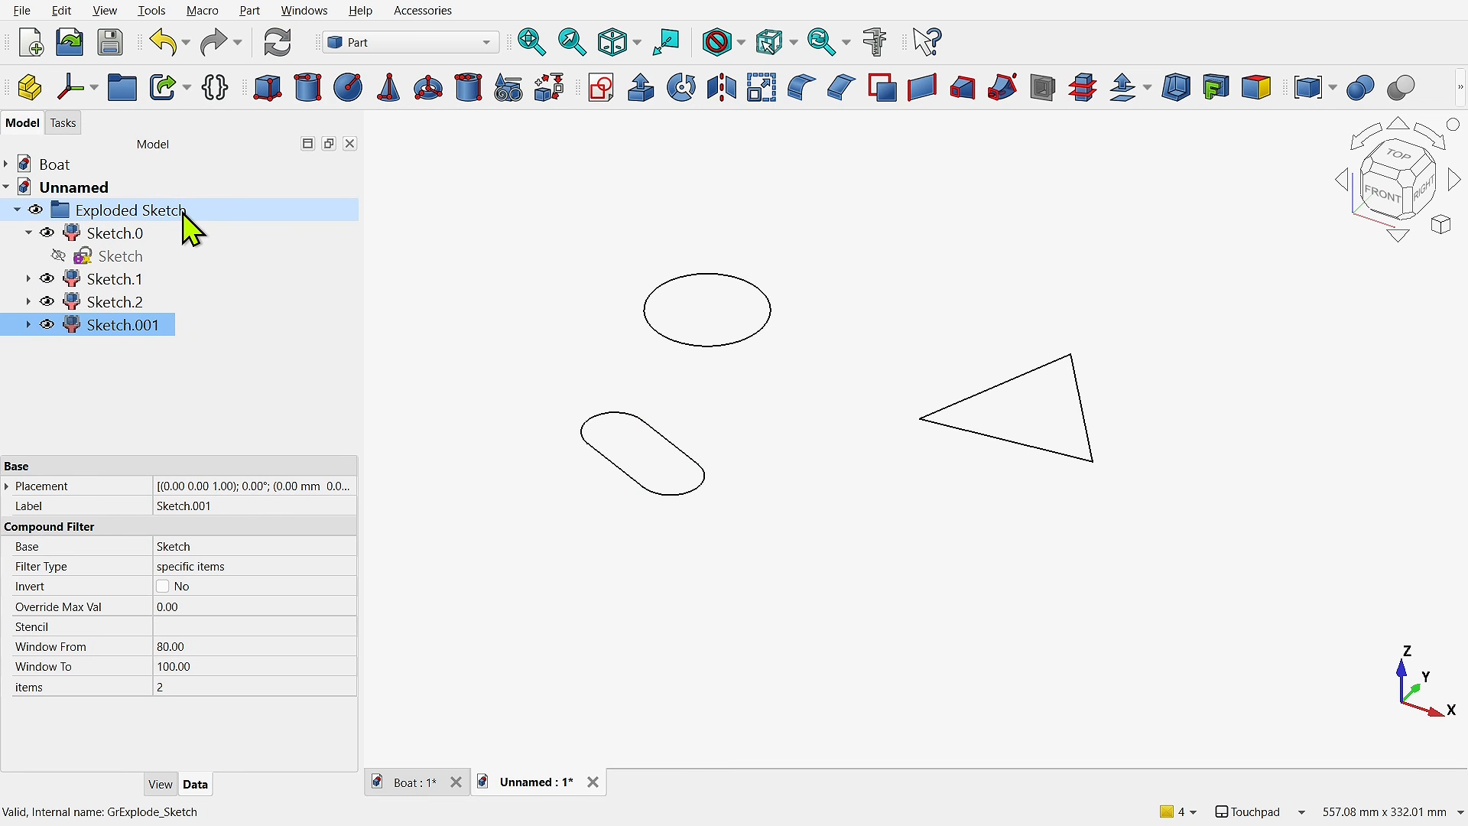
# - Compare the items values of the exploded filter objects and set the duplicate's items index to 3
pyautogui.click(29, 233)
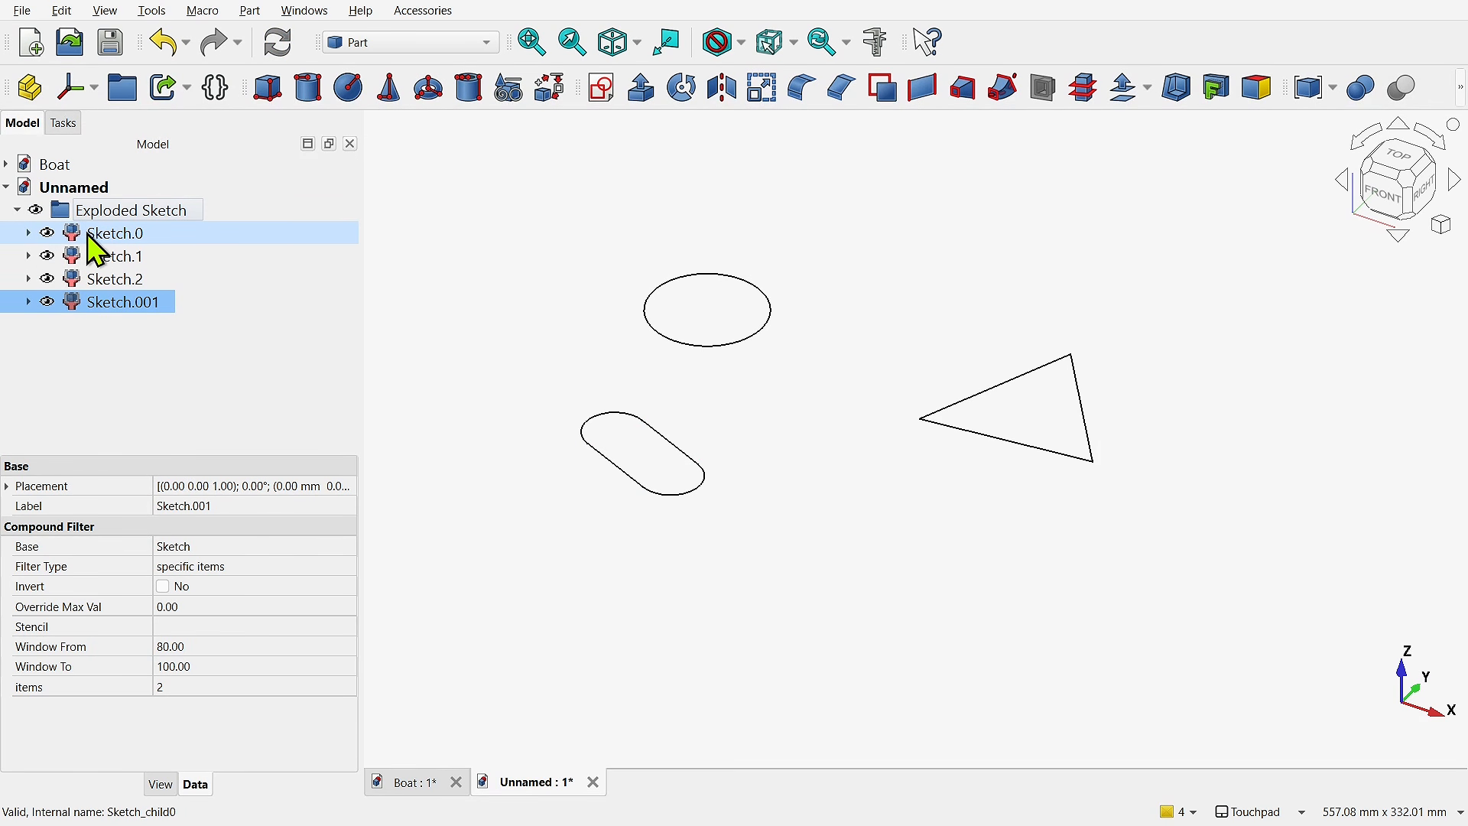
pyautogui.click(117, 236)
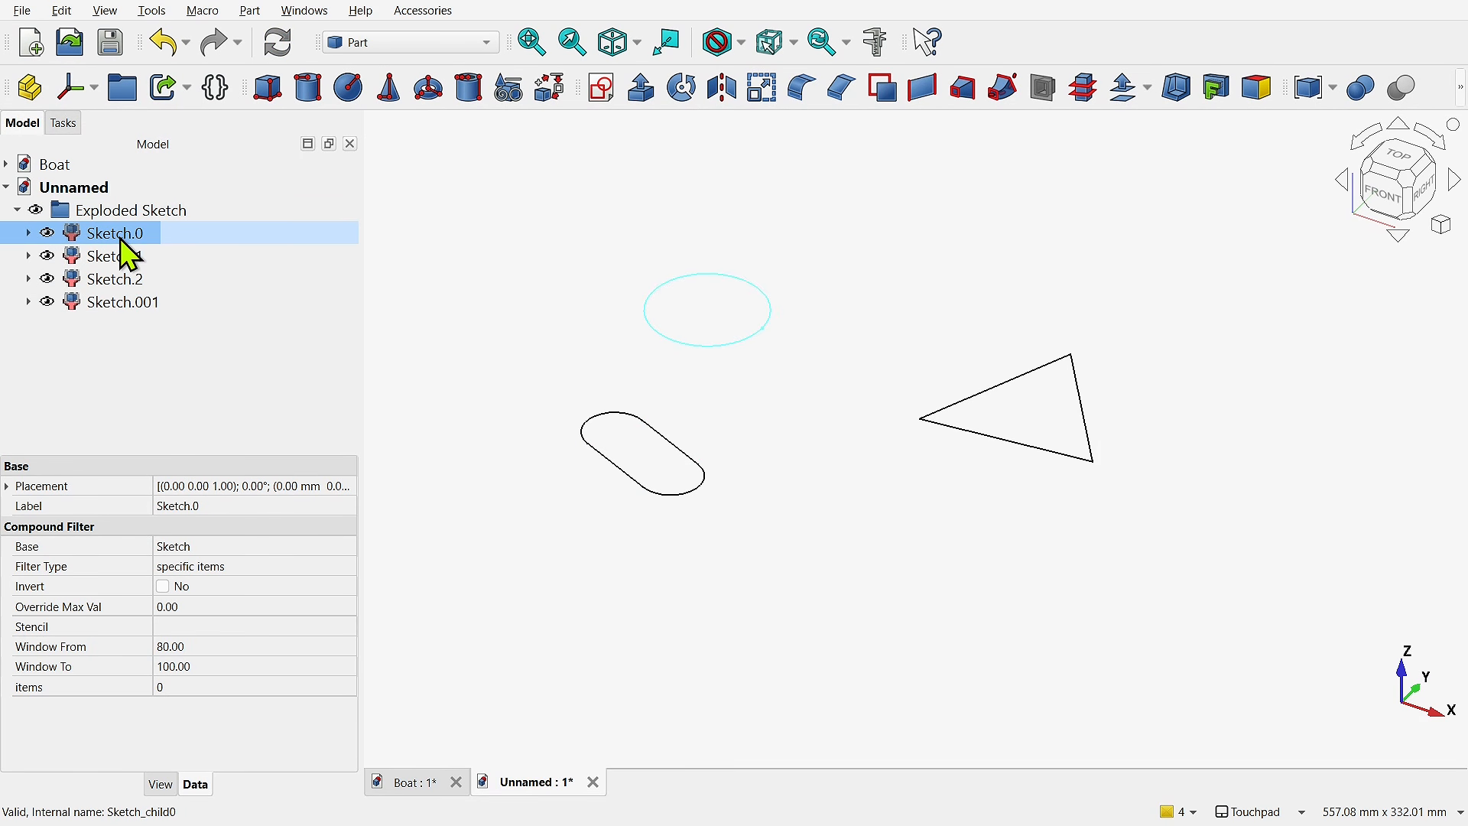
pyautogui.click(131, 260)
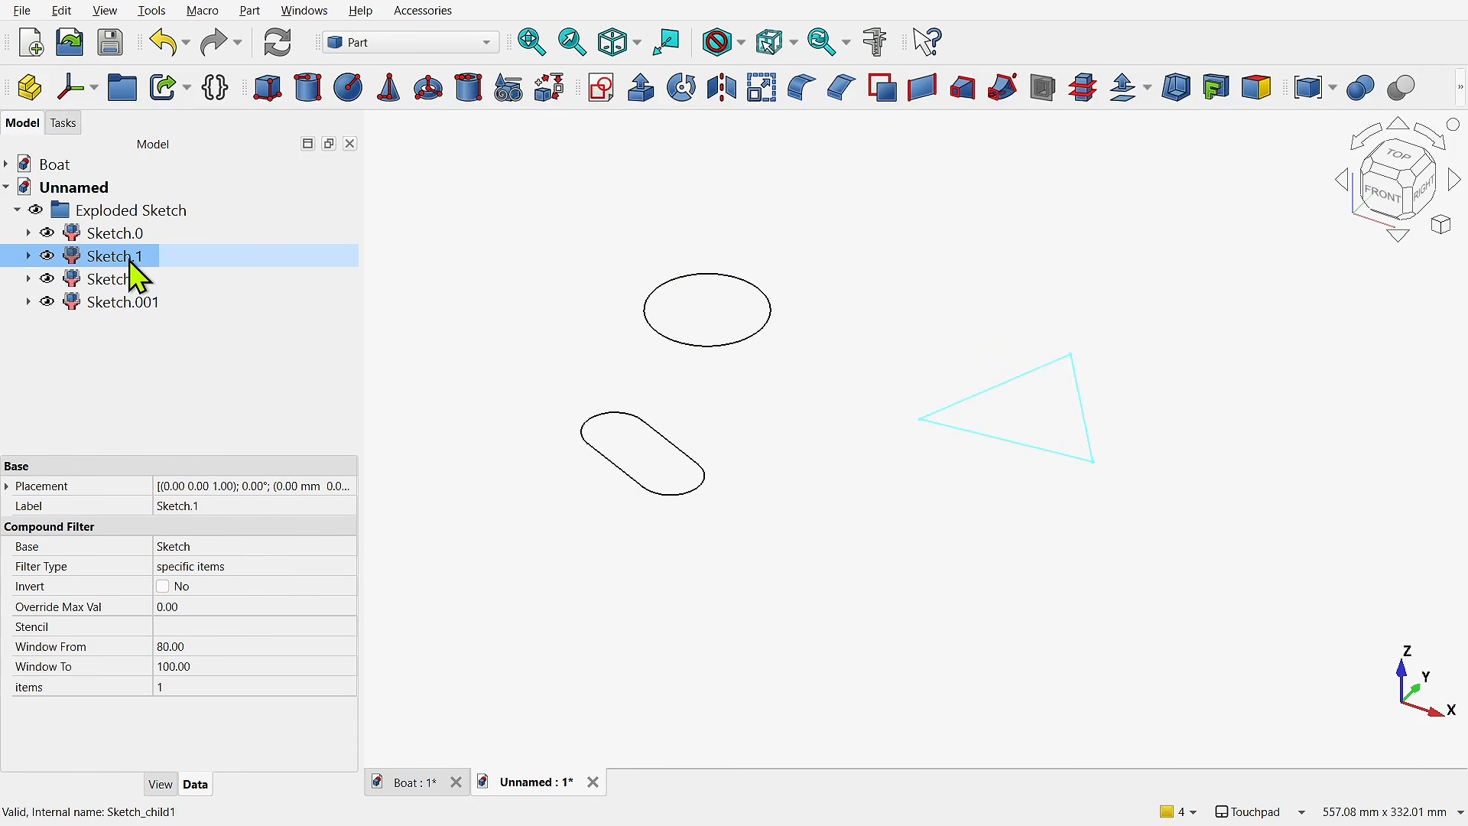
pyautogui.click(141, 281)
pyautogui.click(155, 306)
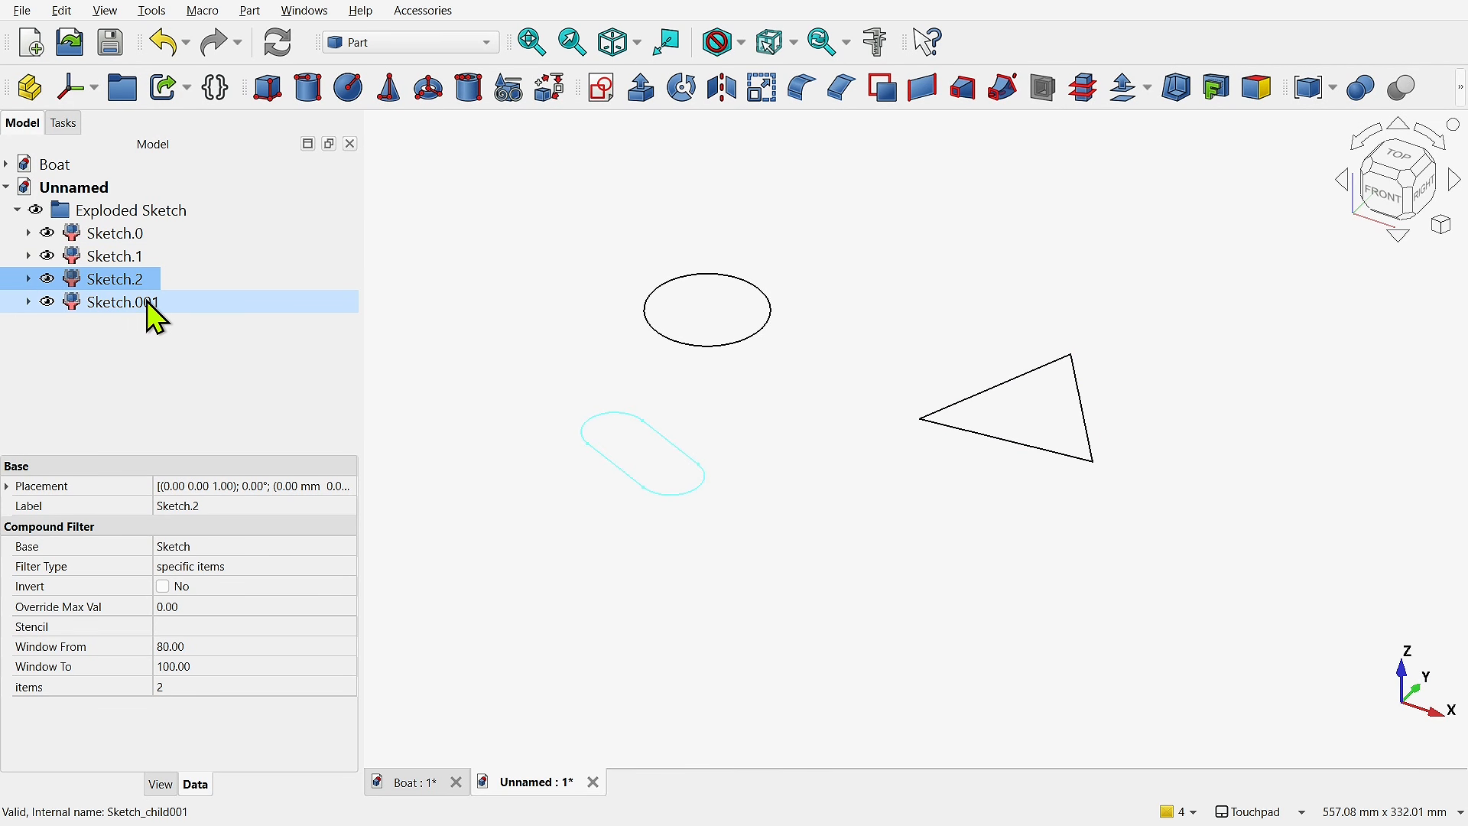
pyautogui.click(187, 689)
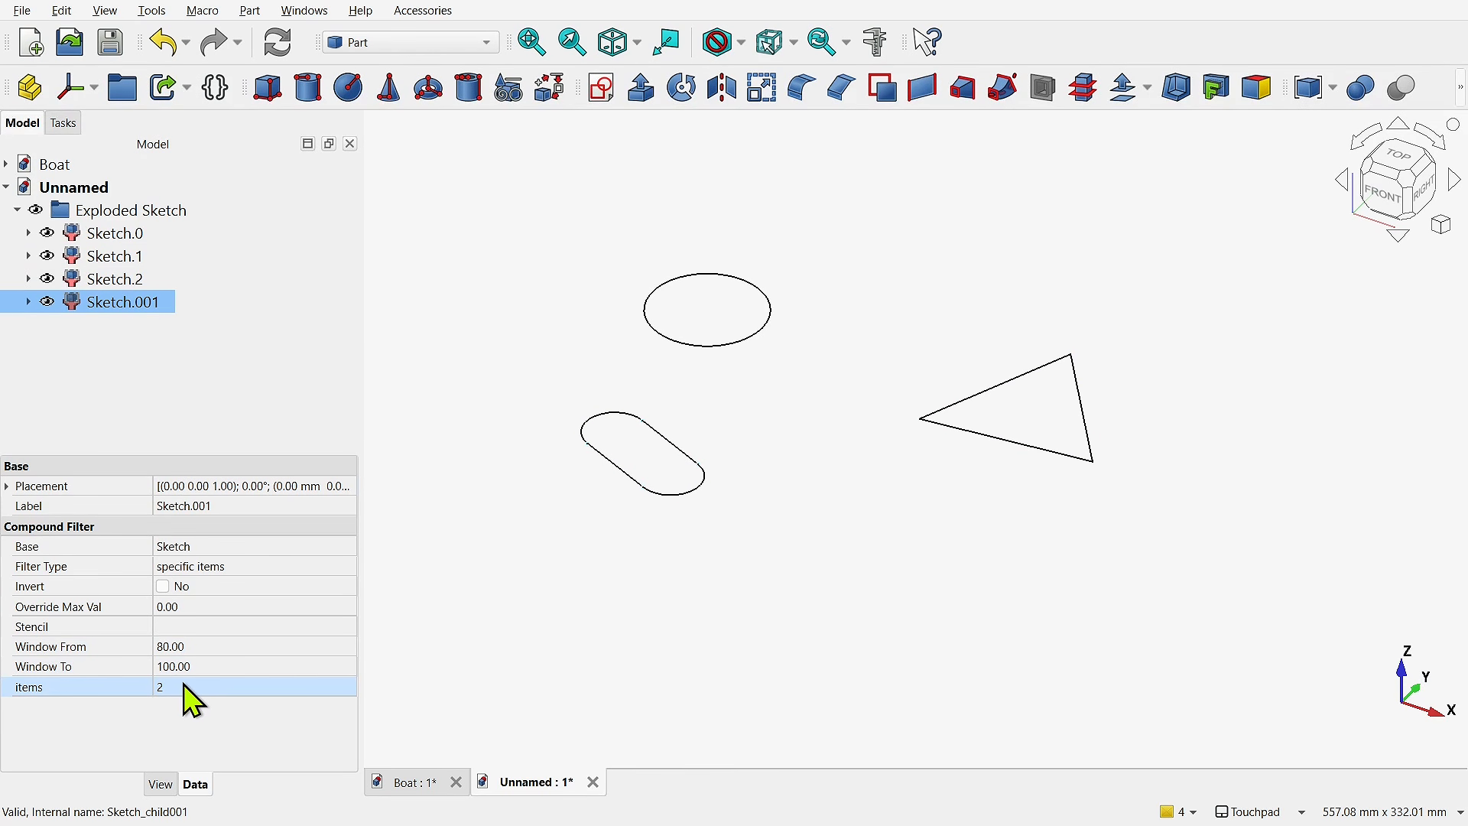
pyautogui.click(189, 687)
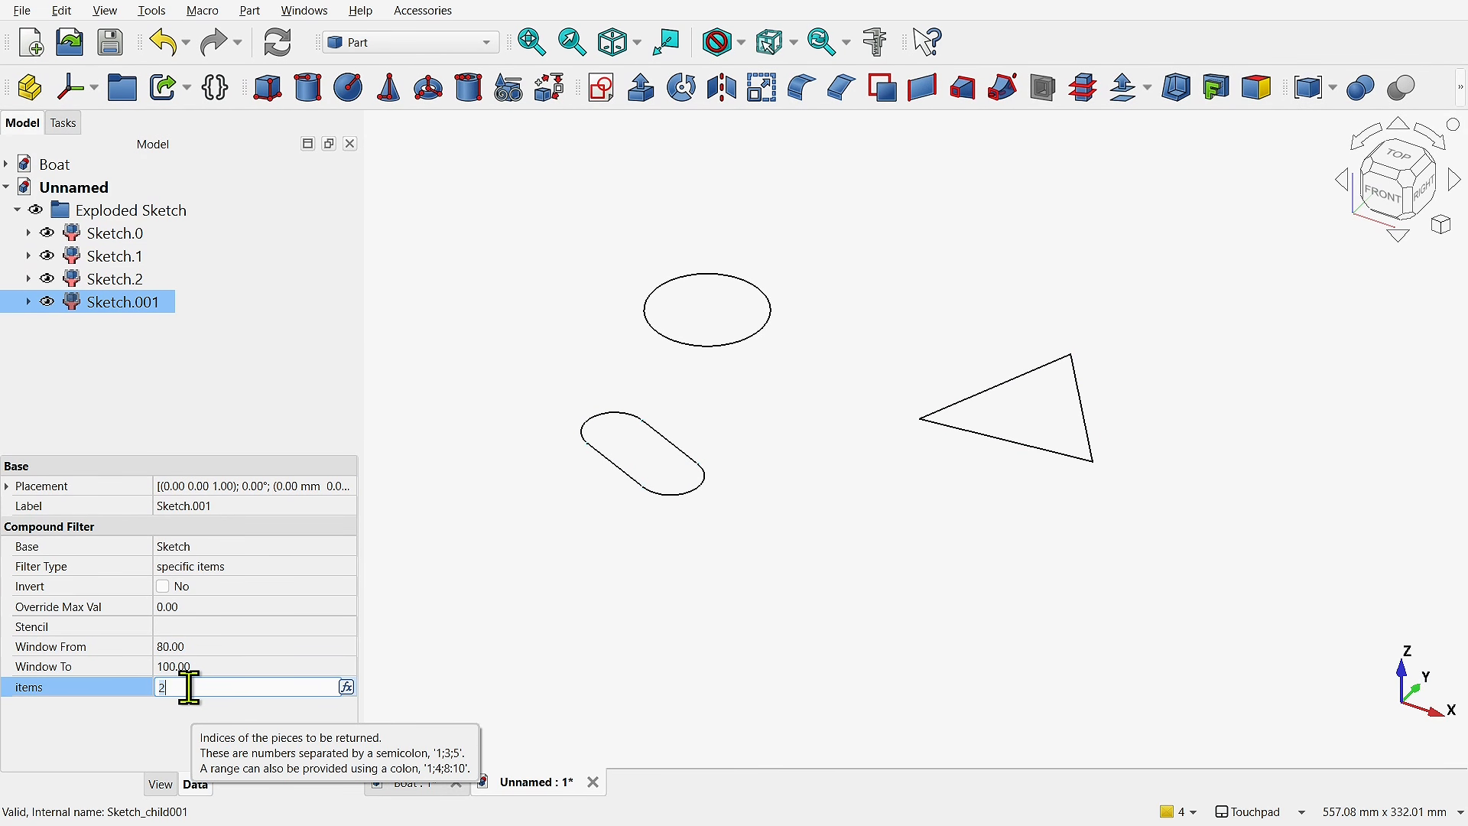
pyautogui.write('3')
pyautogui.press('Return')
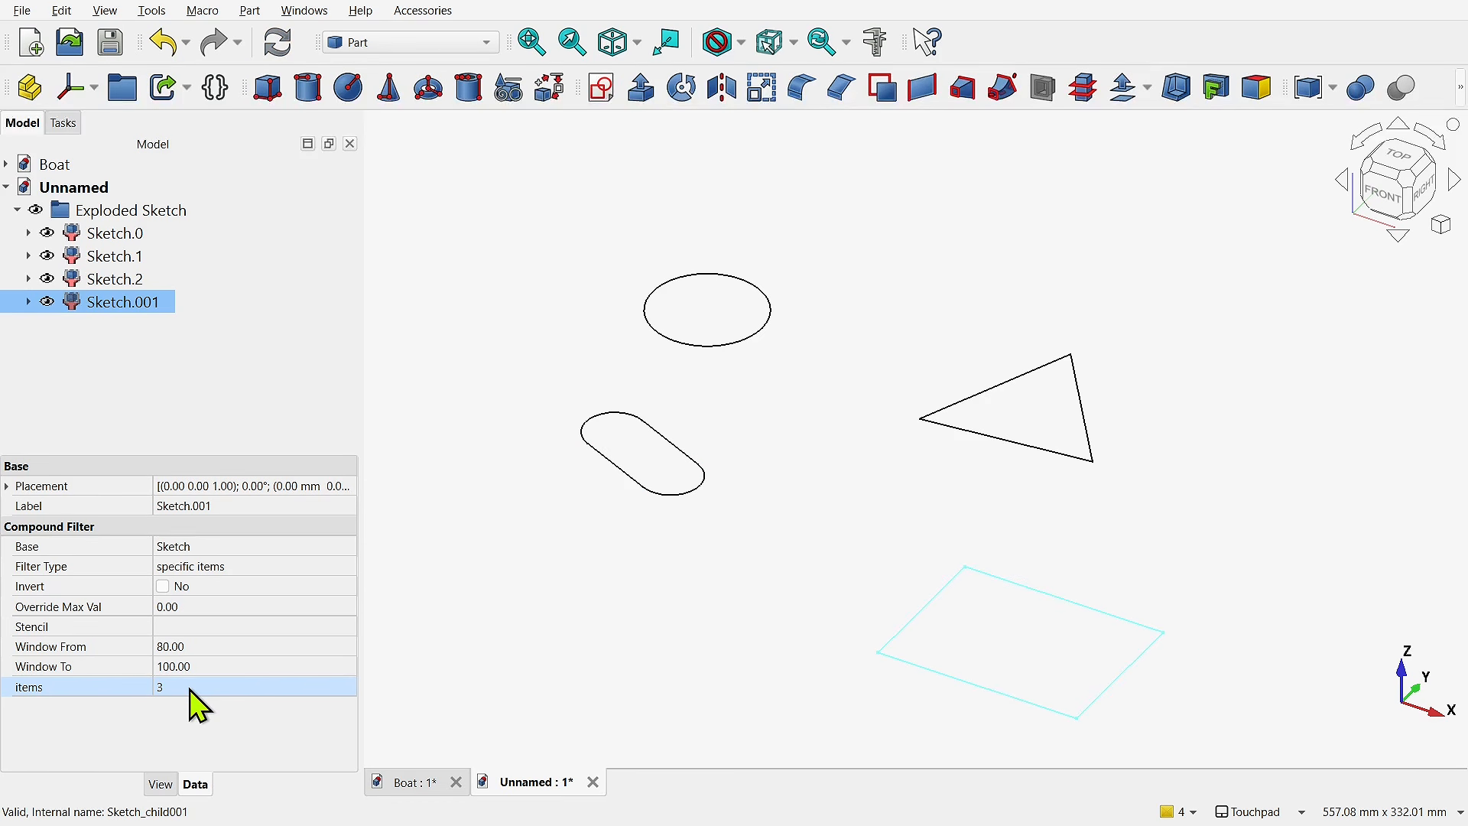
pyautogui.click(747, 629)
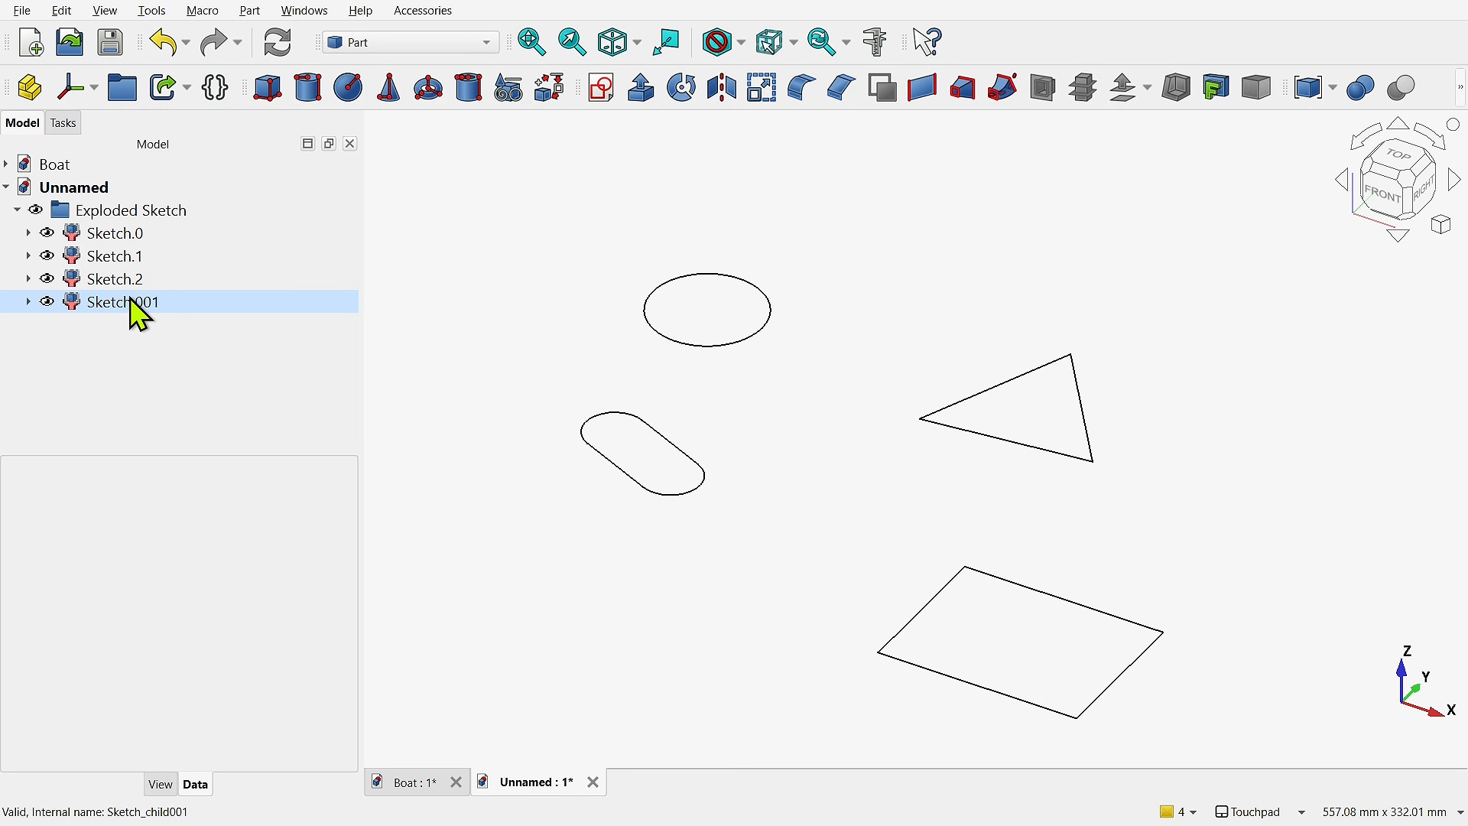
# - Reopen the source sketch beneath Sketch.2, delete the triangle with its construction circle and close the sketch
pyautogui.click(30, 279)
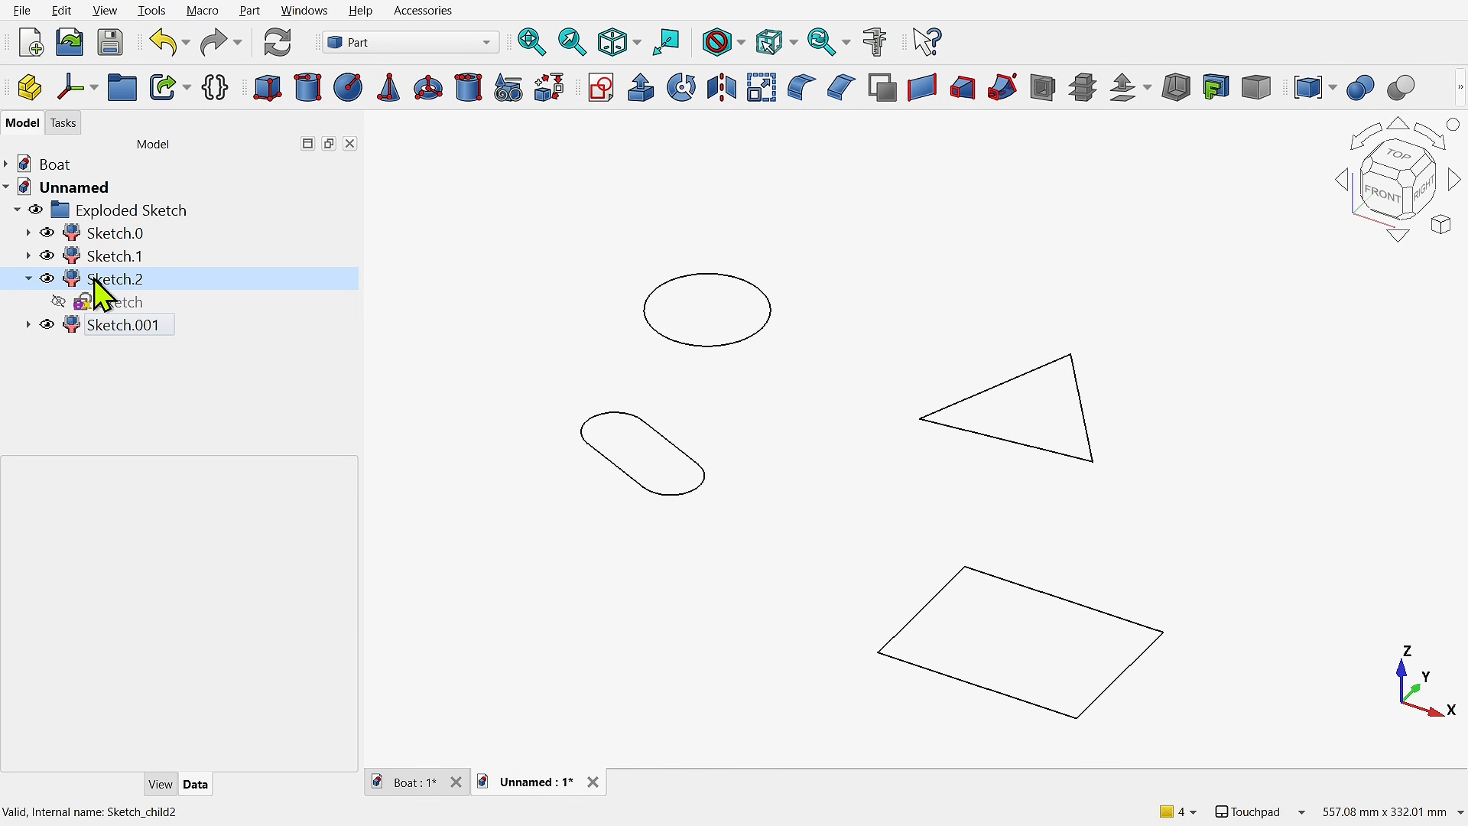
pyautogui.doubleClick(115, 304)
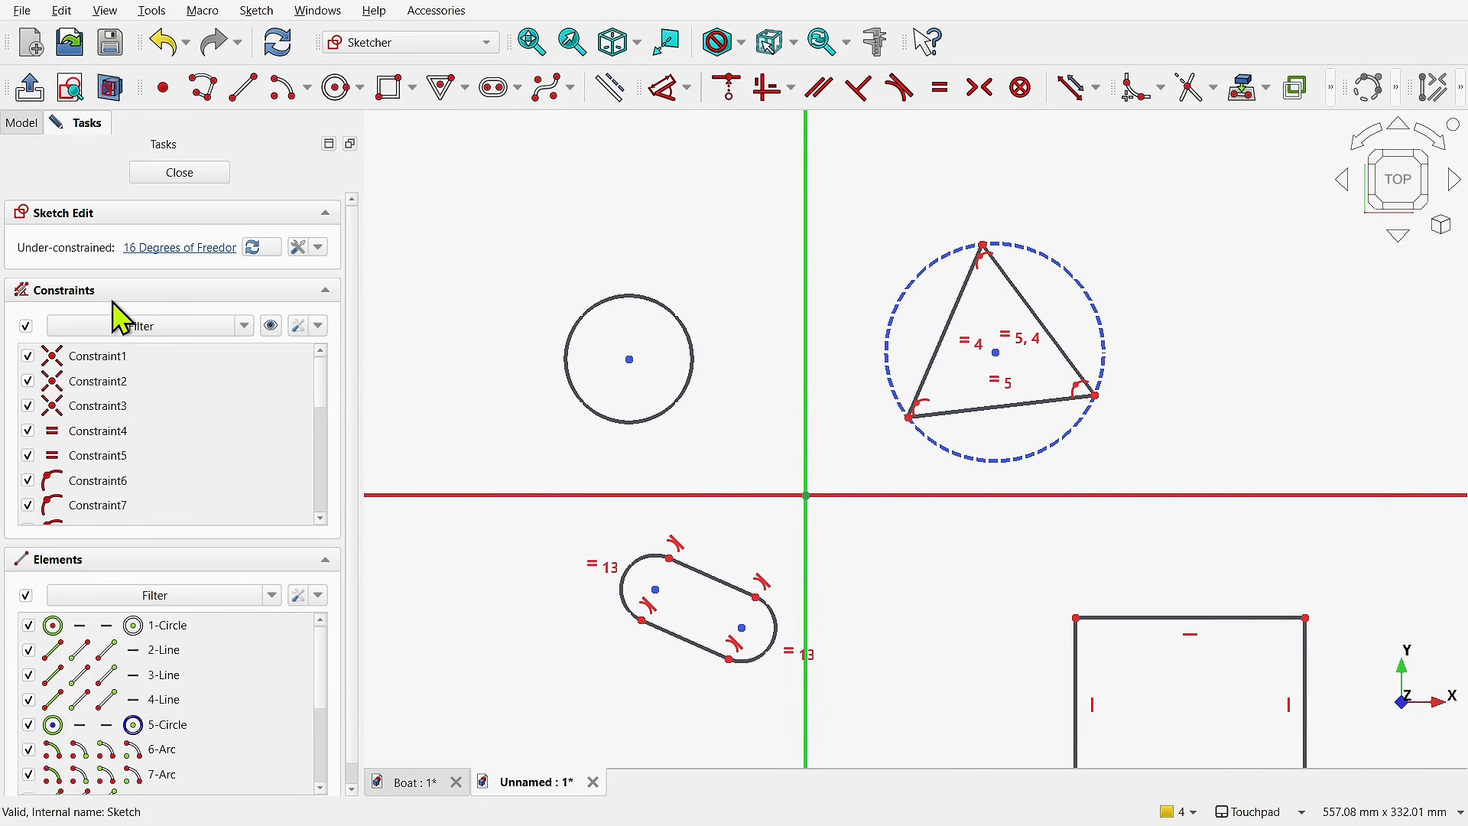
pyautogui.moveTo(1178, 483); pyautogui.dragTo(1186, 514)
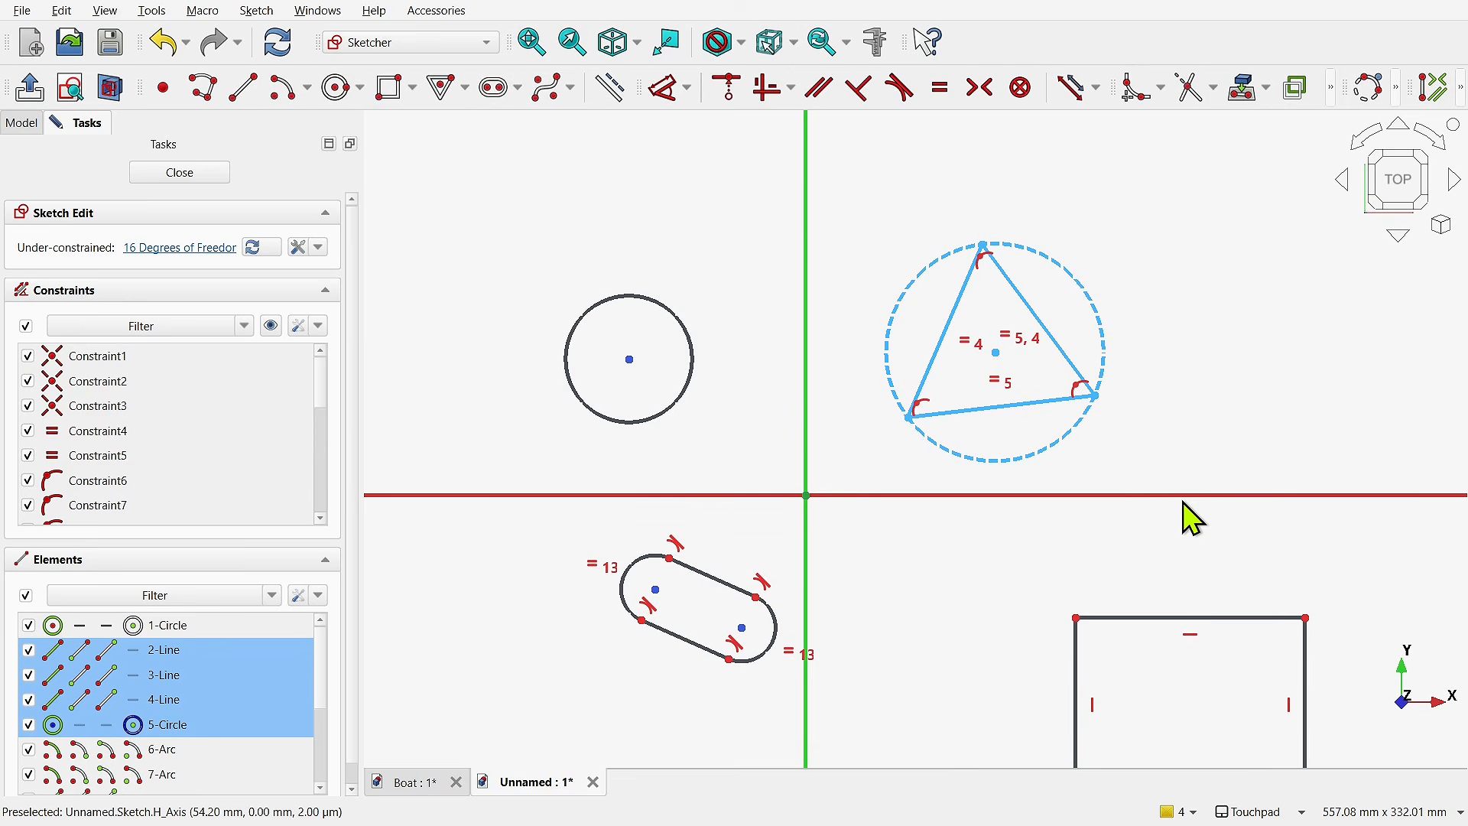
pyautogui.press('Delete')
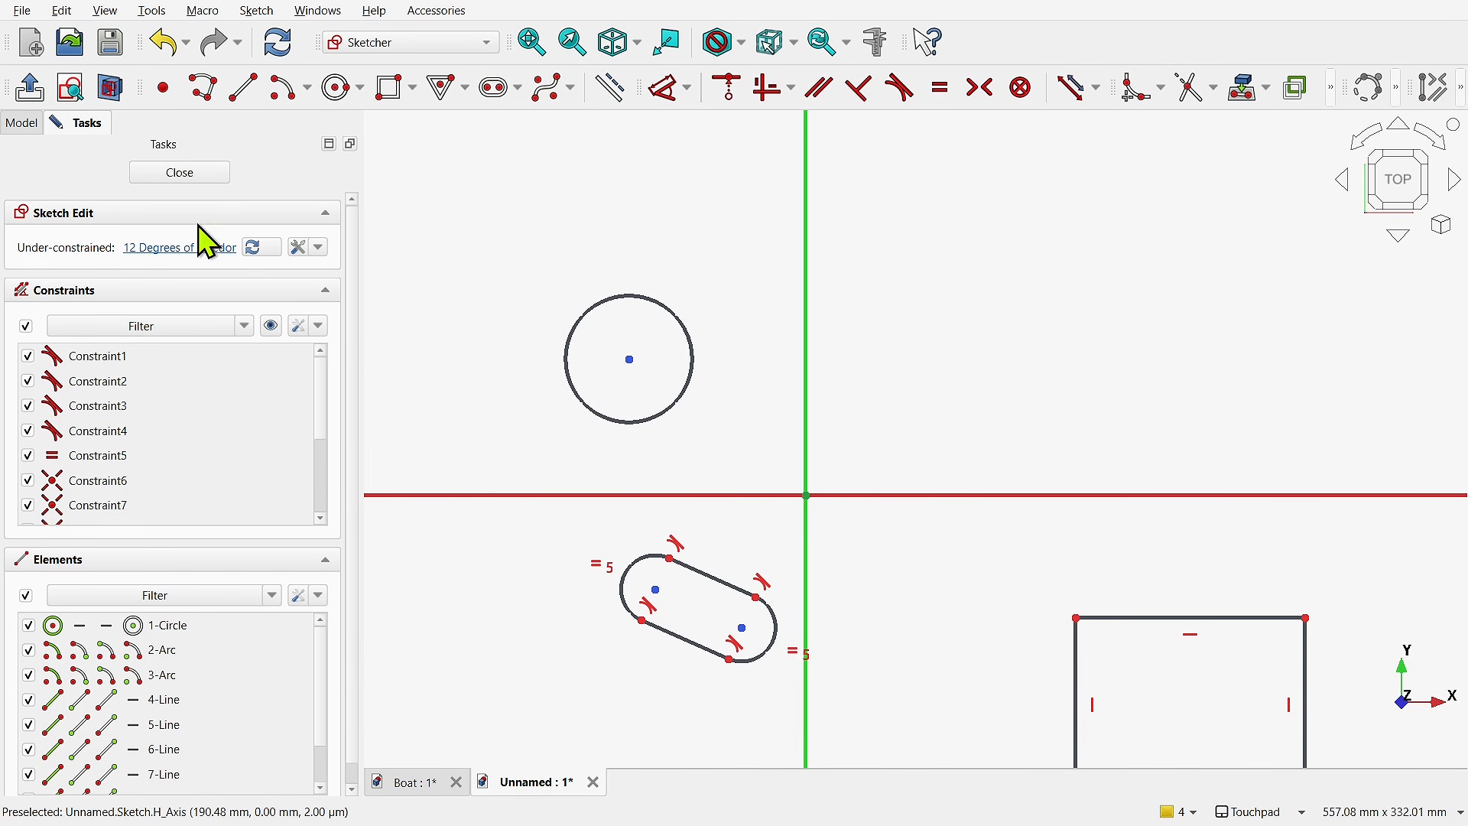
pyautogui.click(187, 172)
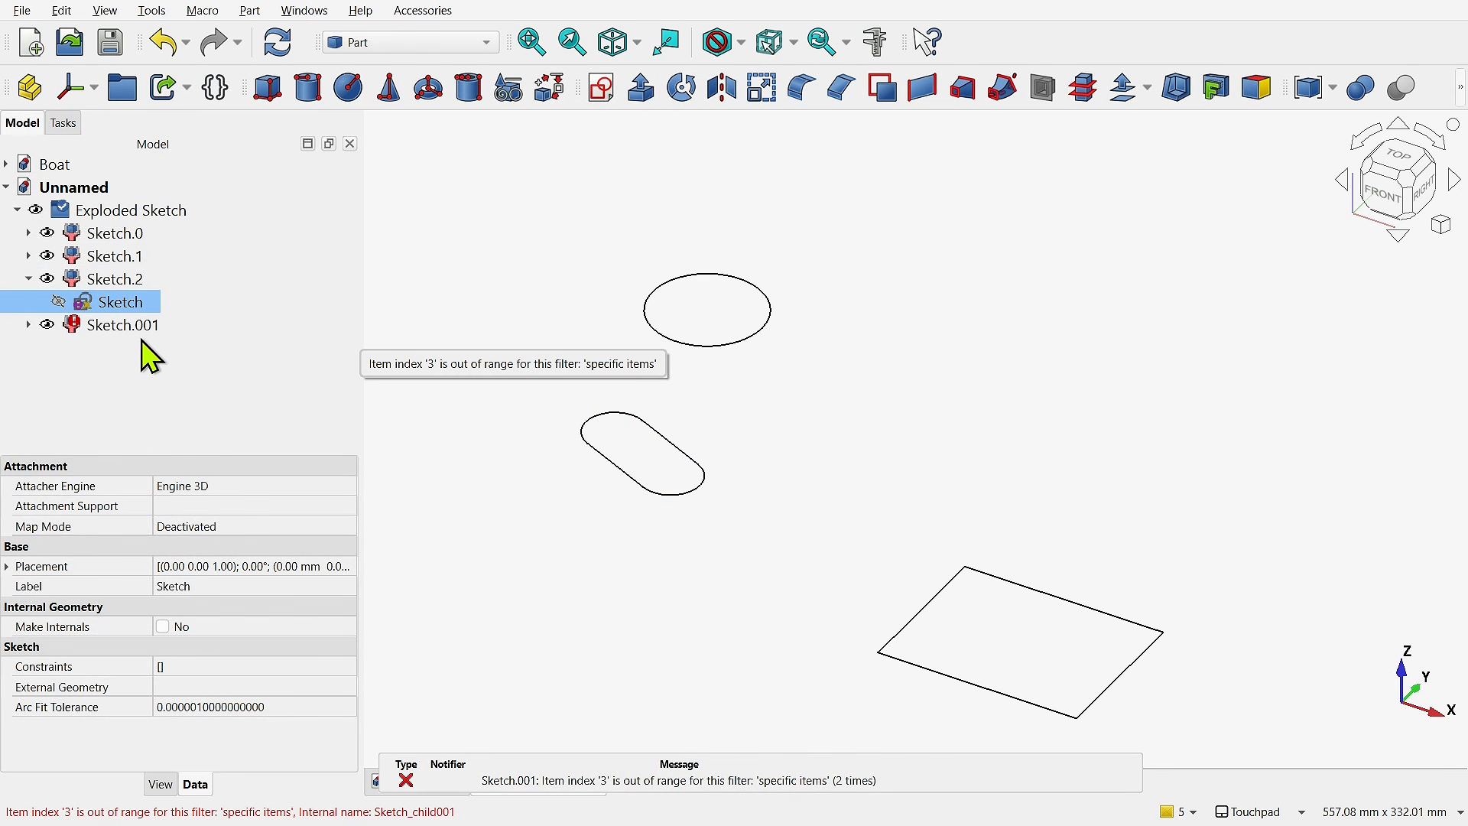
# - Check which shape each filter object returns and delete the duplicated filter Sketch.001
pyautogui.click(122, 325)
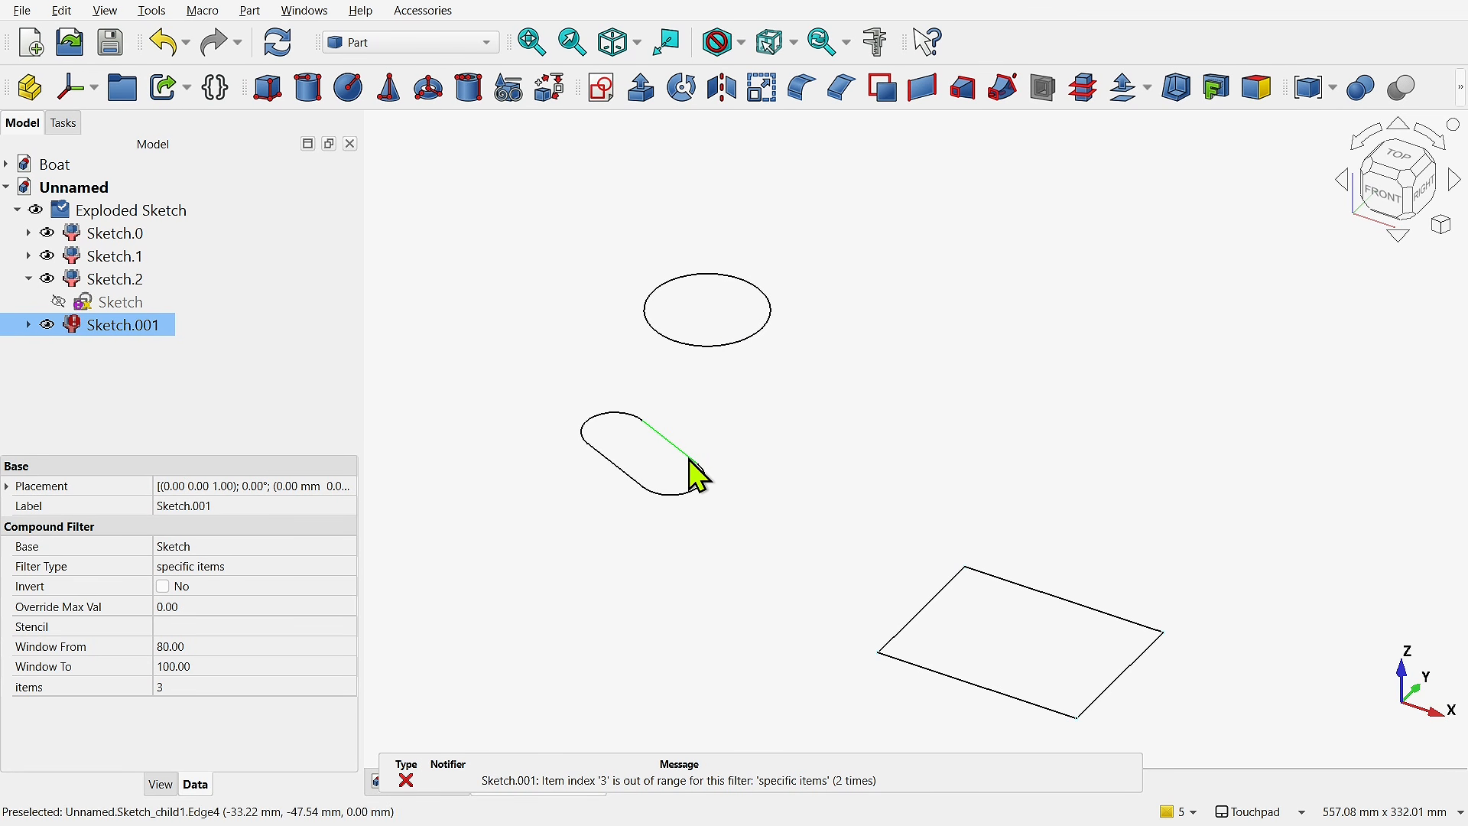
pyautogui.click(119, 241)
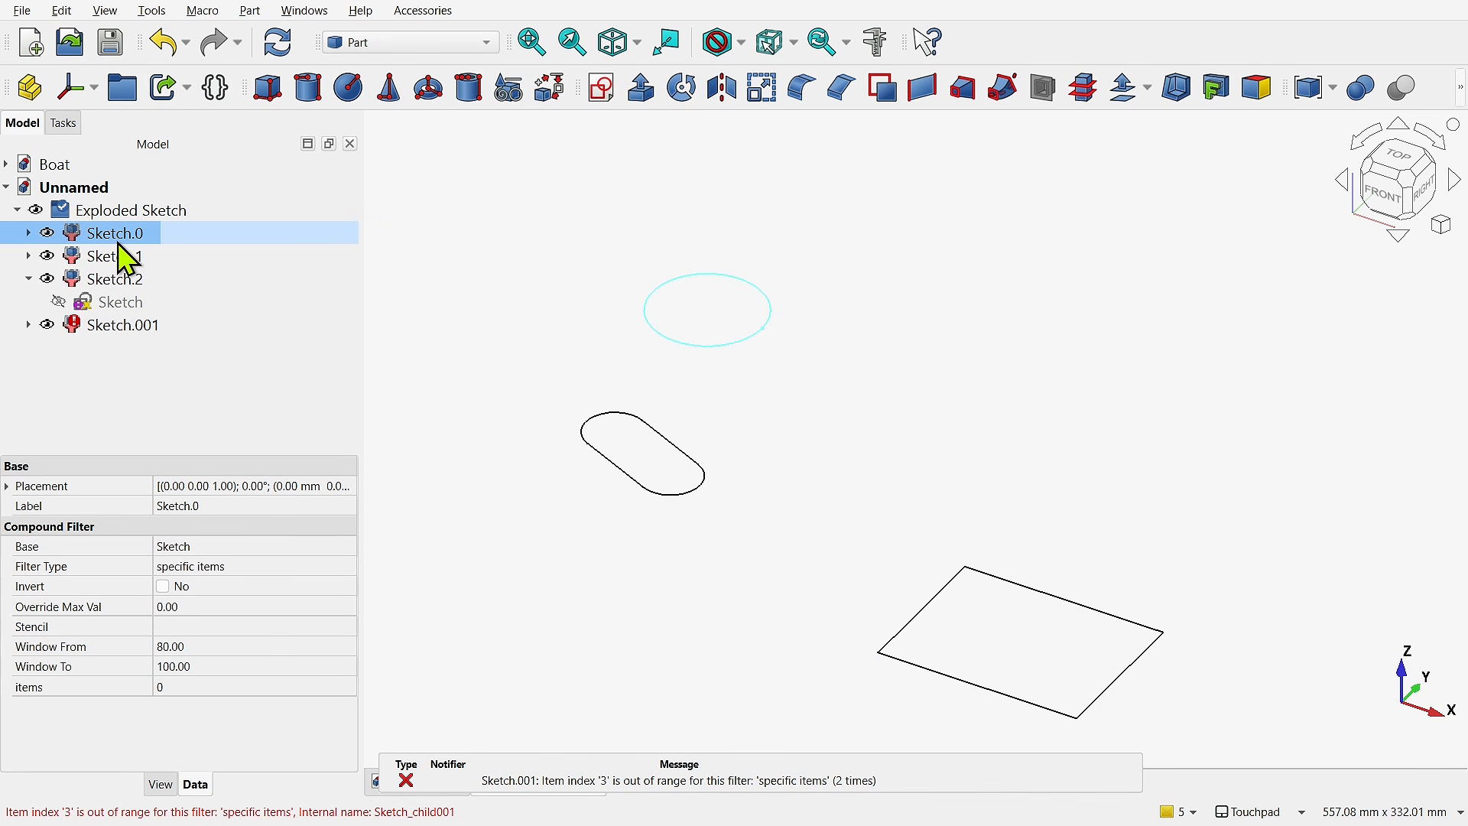
pyautogui.click(120, 258)
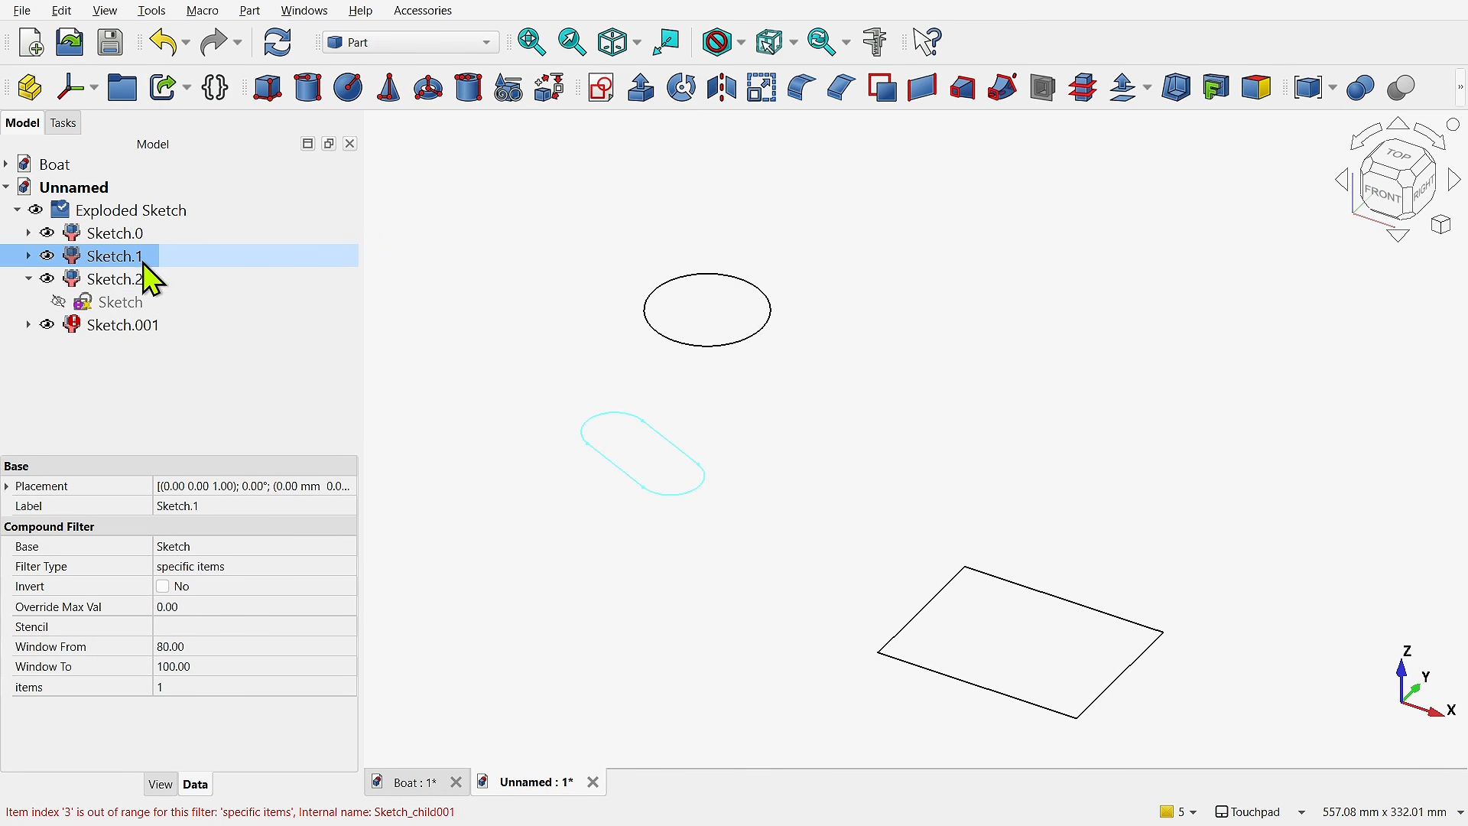
pyautogui.click(124, 289)
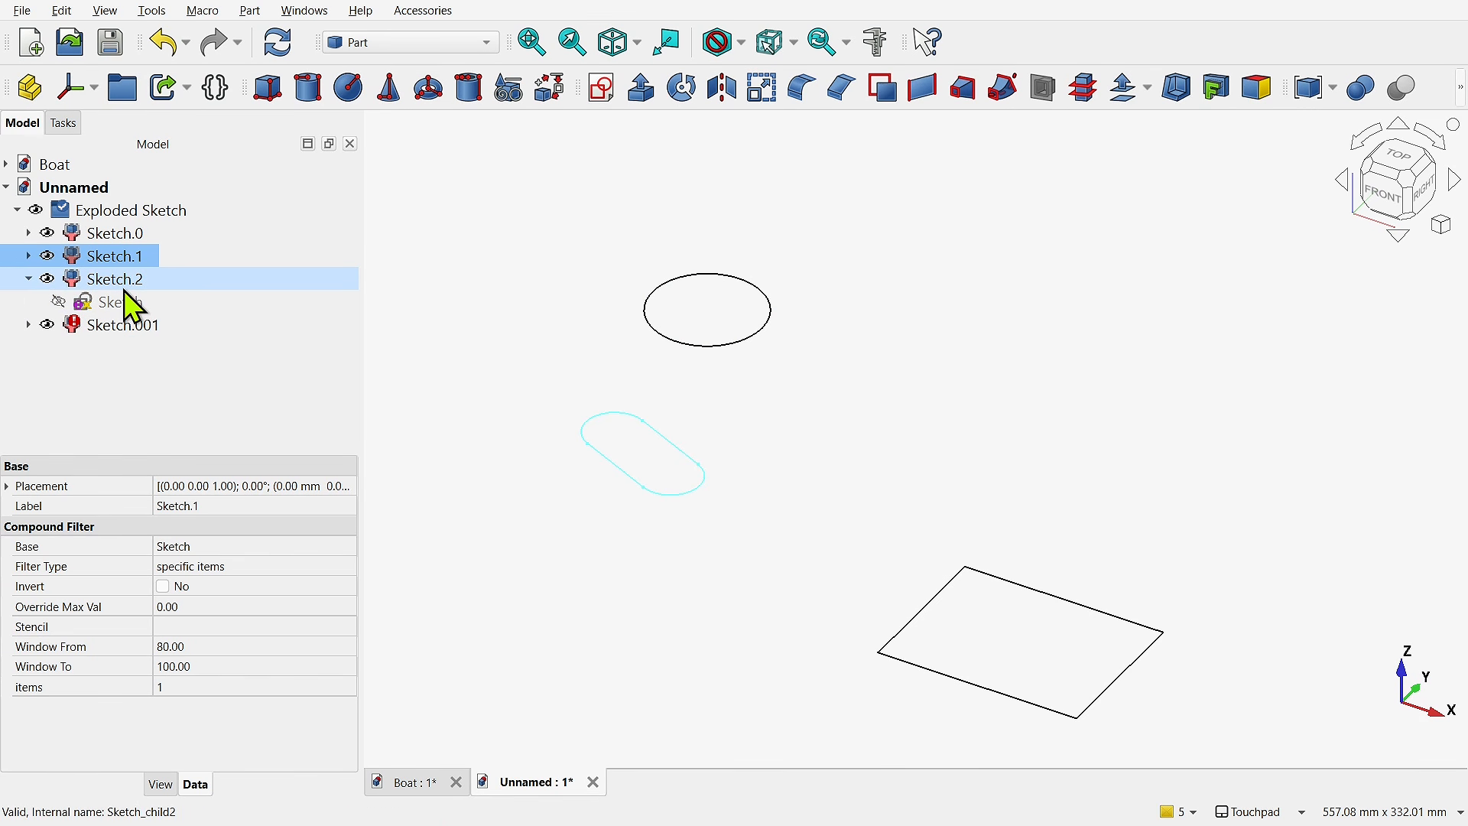
pyautogui.click(136, 328)
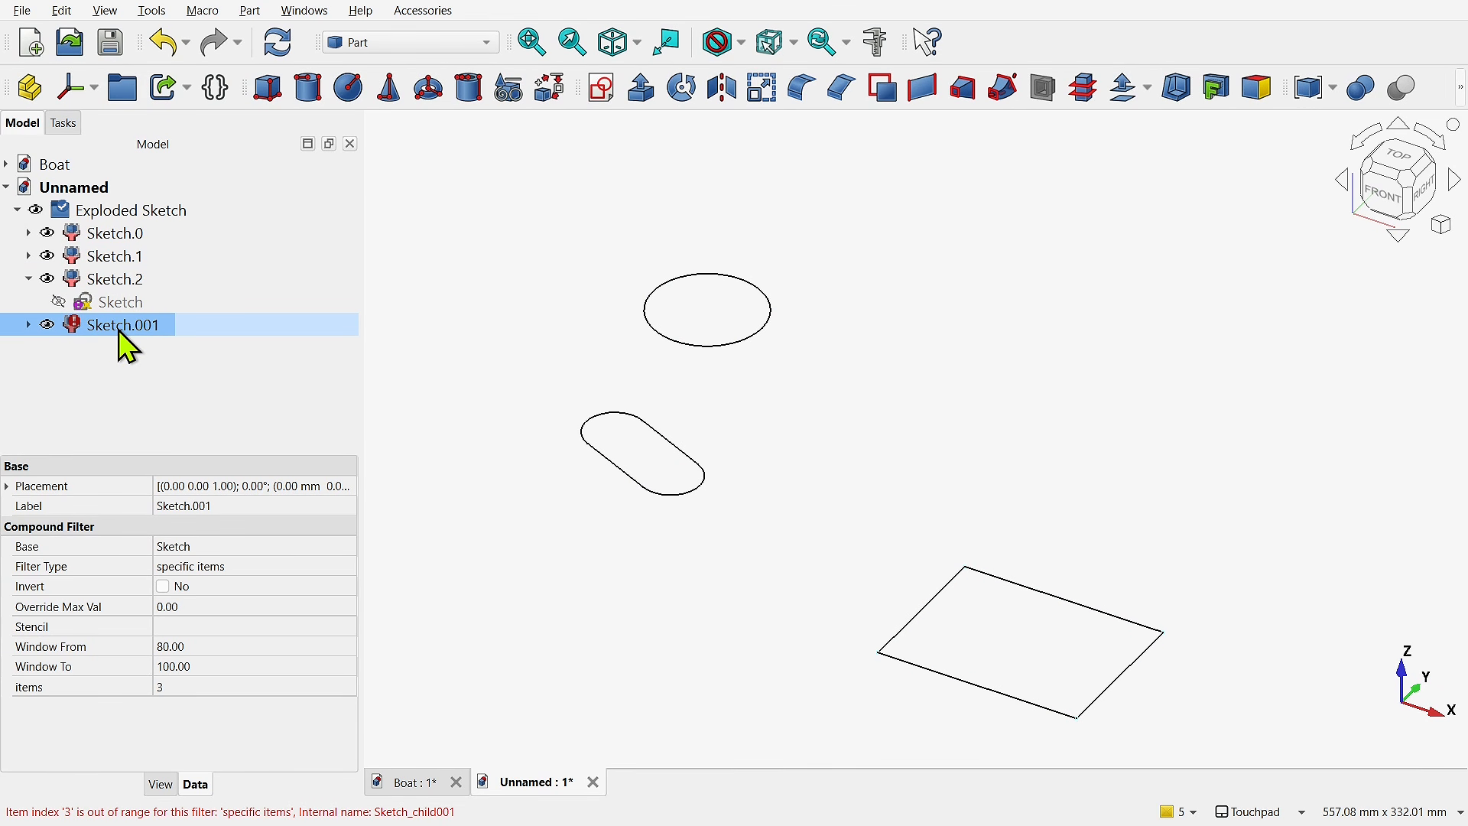
pyautogui.press('Delete')
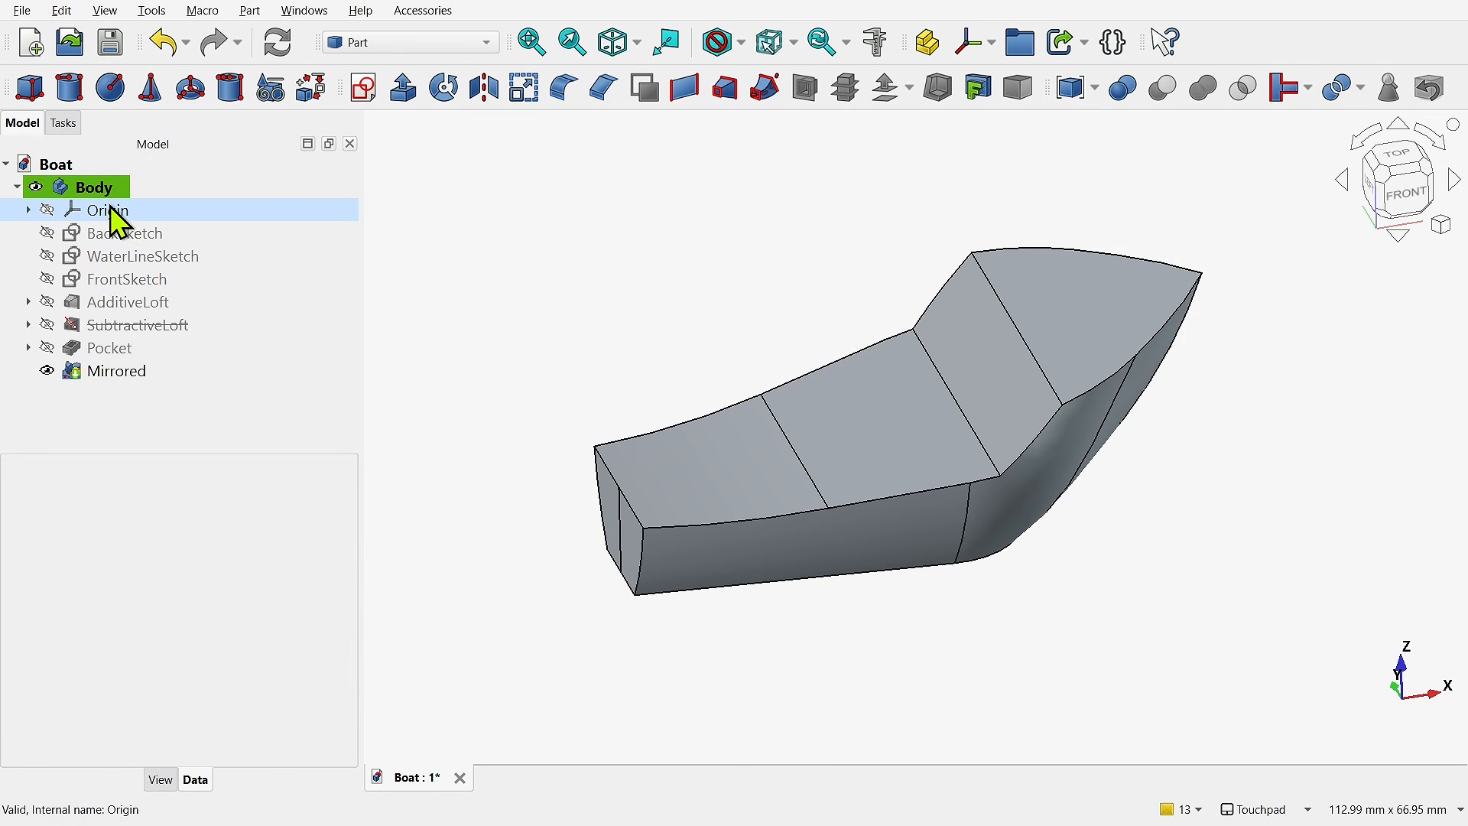
# - Create three cross-sections of the boat Body on the YZ plane with sections on both sides, and hide the Body
pyautogui.click(94, 187)
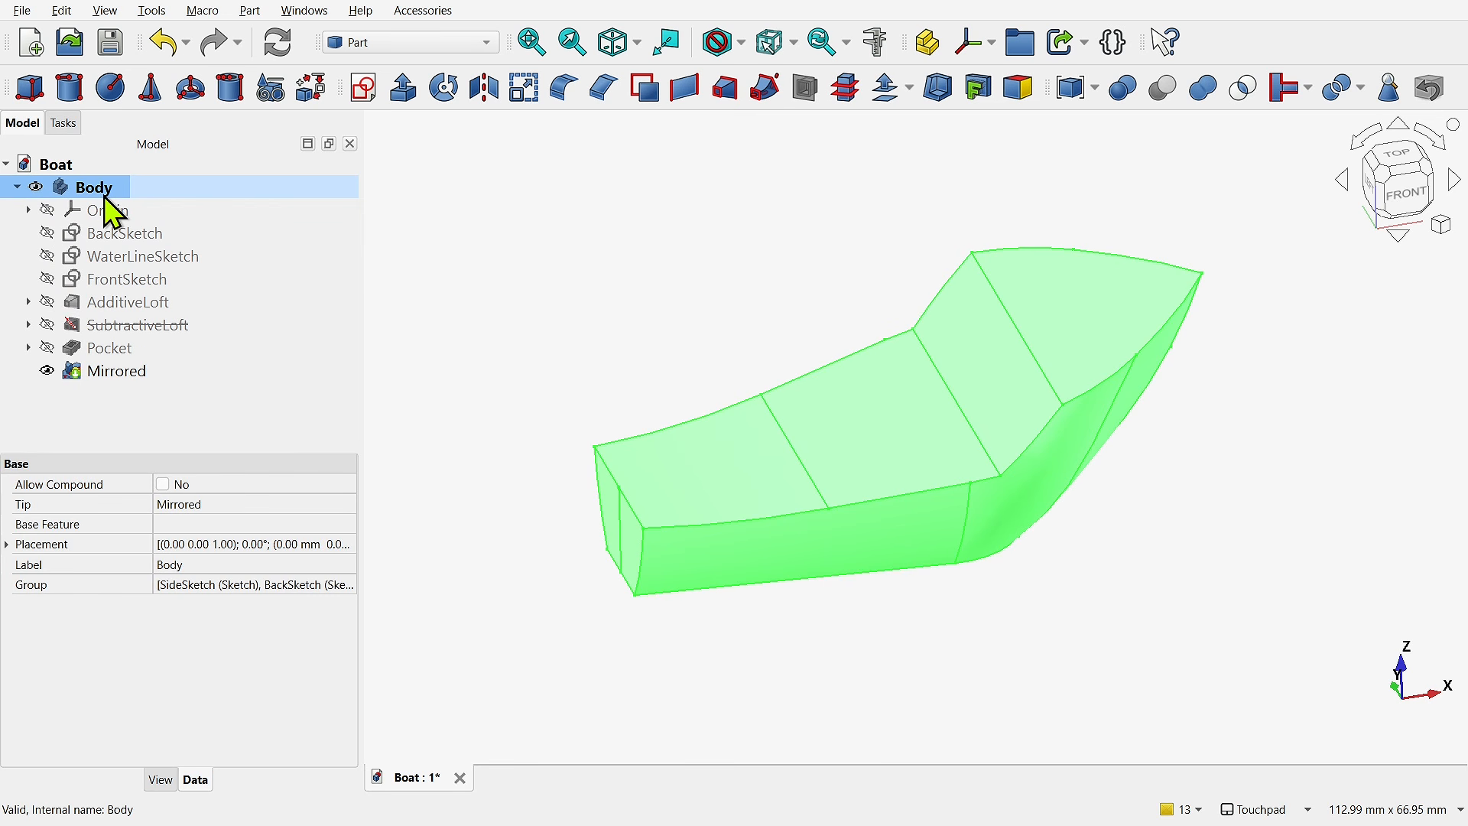
pyautogui.click(846, 88)
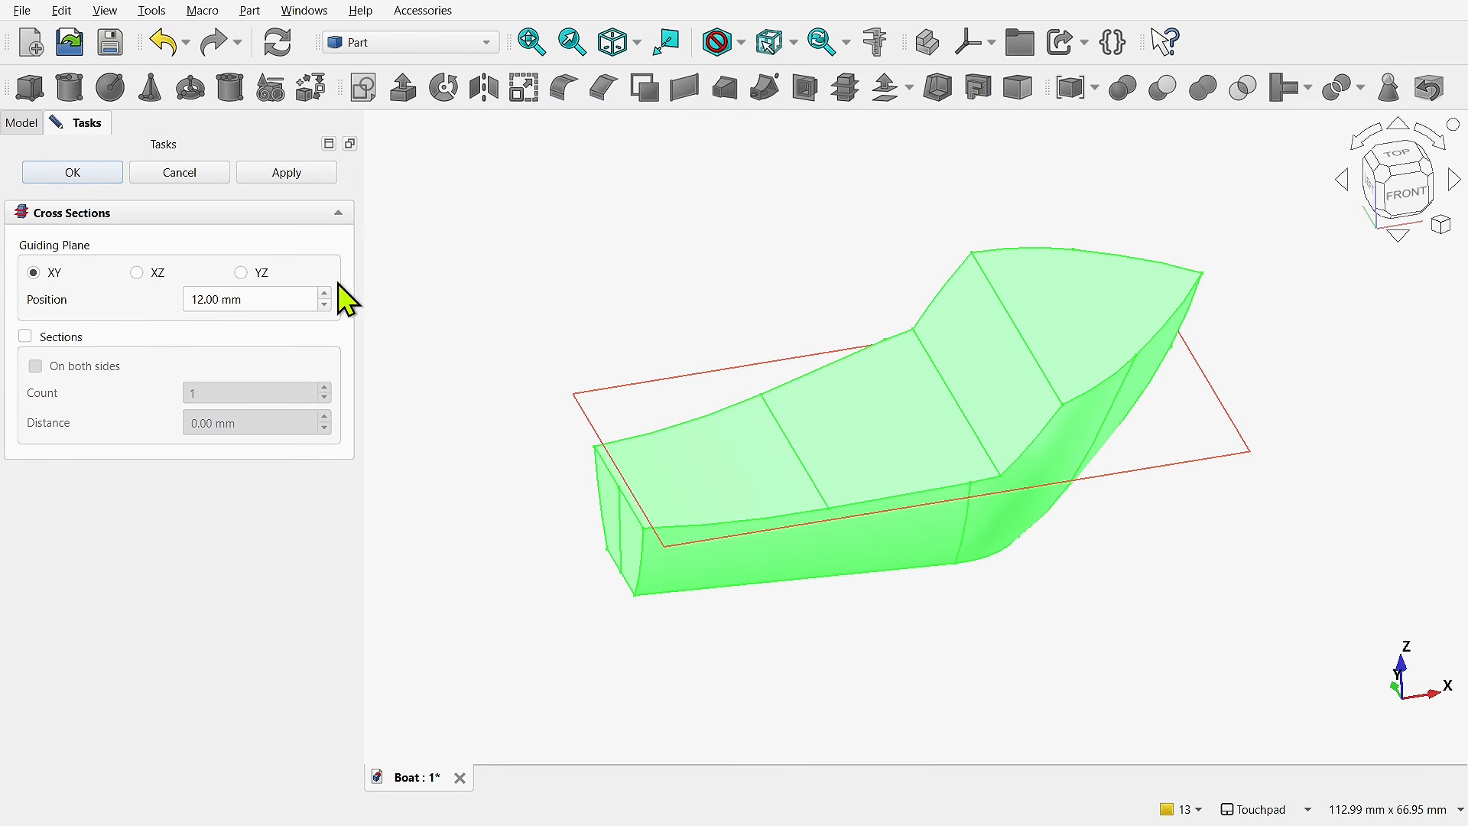
pyautogui.click(45, 339)
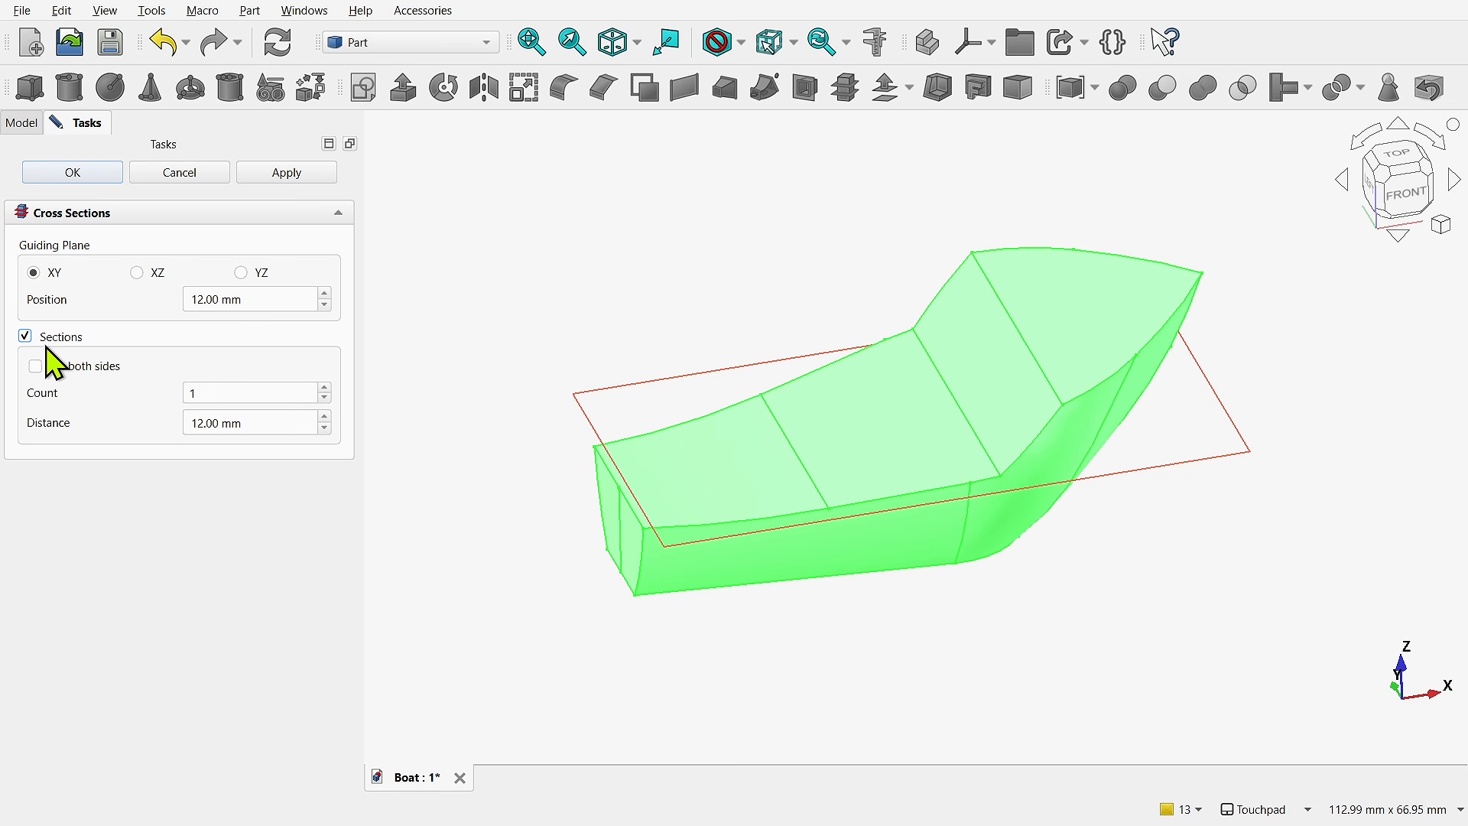
pyautogui.click(36, 366)
pyautogui.click(325, 388)
pyautogui.click(325, 389)
pyautogui.click(241, 273)
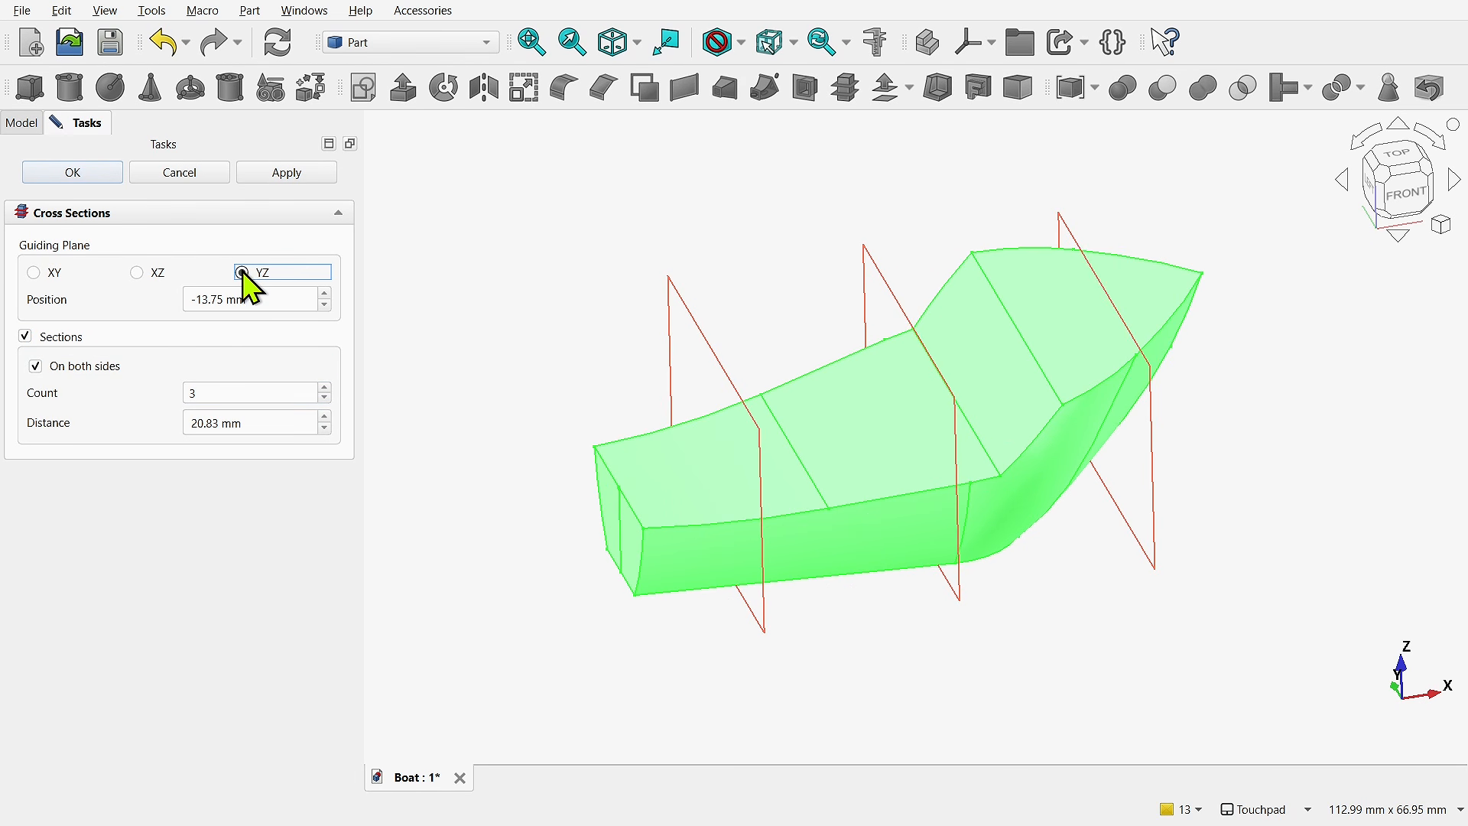
pyautogui.click(77, 181)
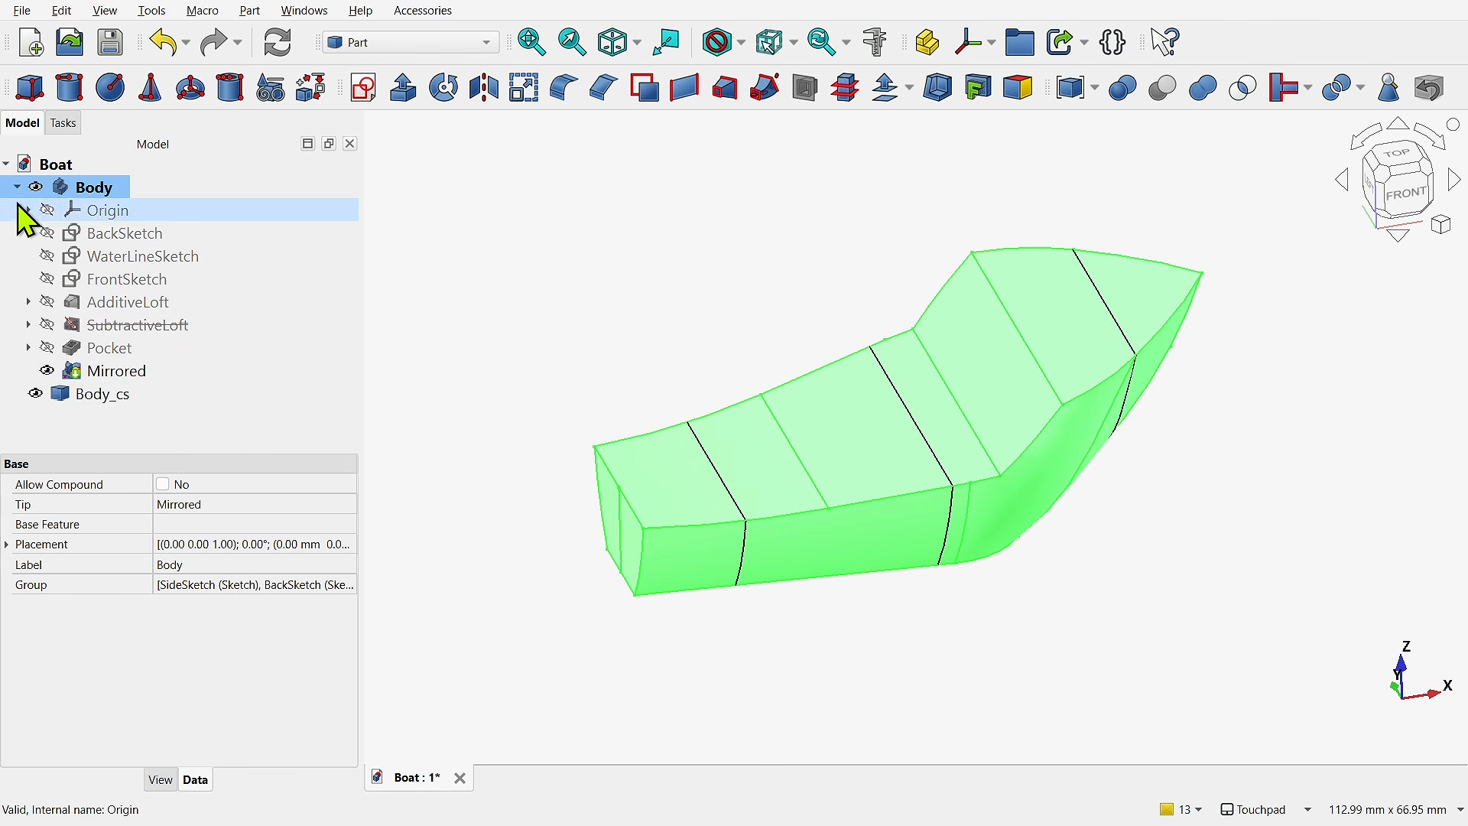
pyautogui.click(36, 188)
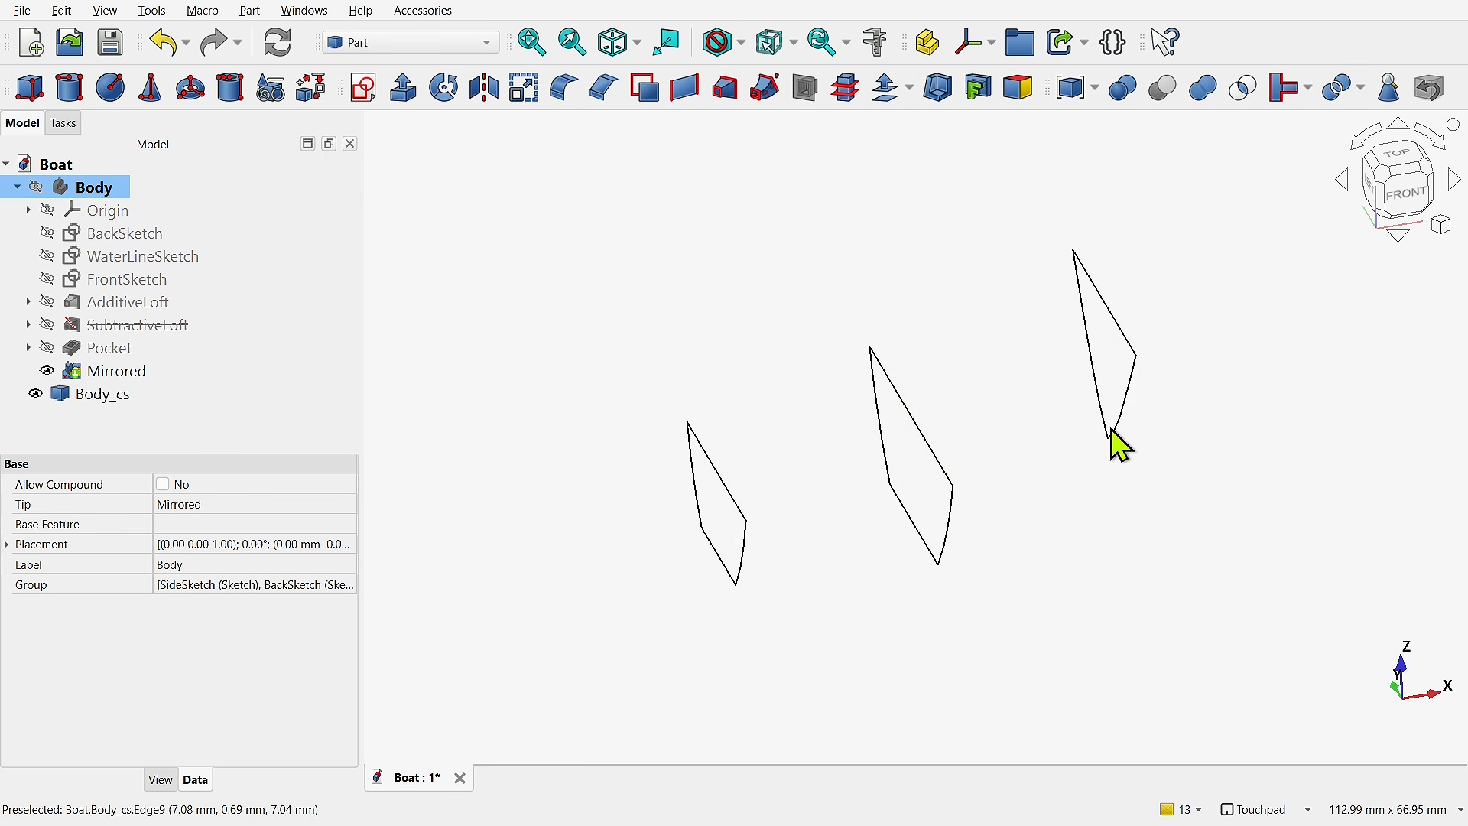
# - Apply a Compound Filter to the cross-section object Body_cs
pyautogui.click(116, 400)
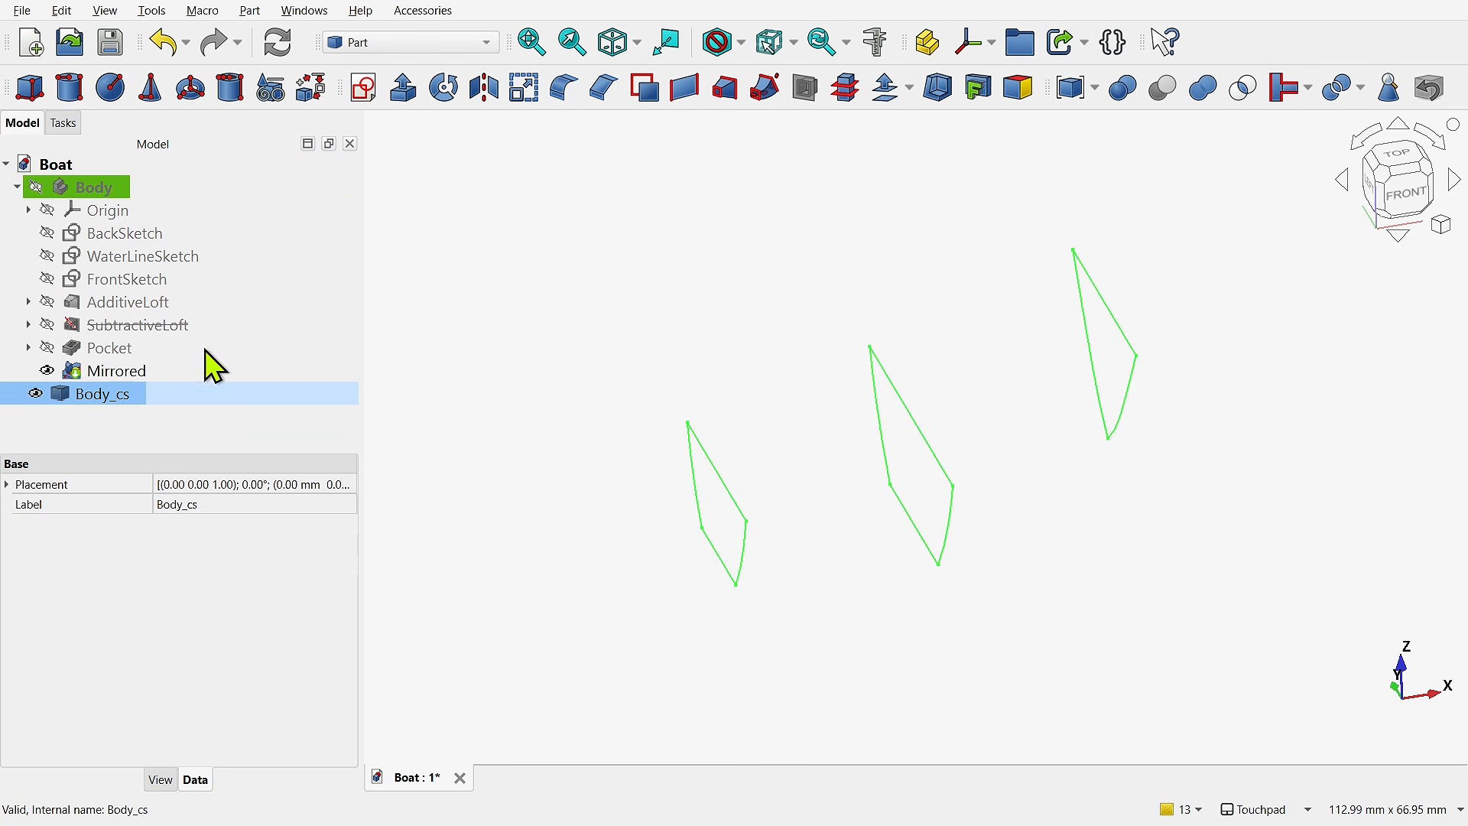
pyautogui.click(250, 11)
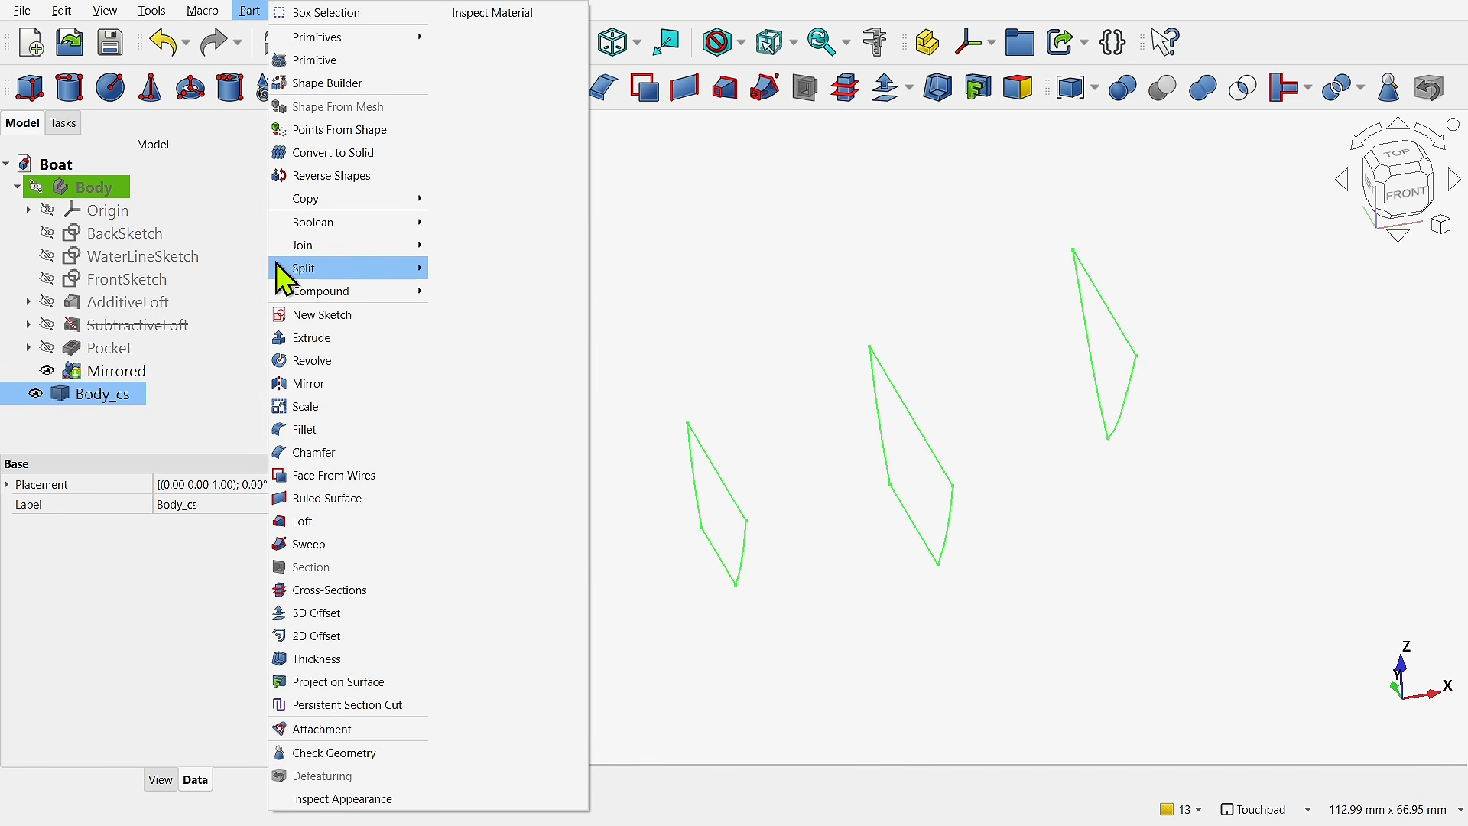
pyautogui.moveTo(302, 293)
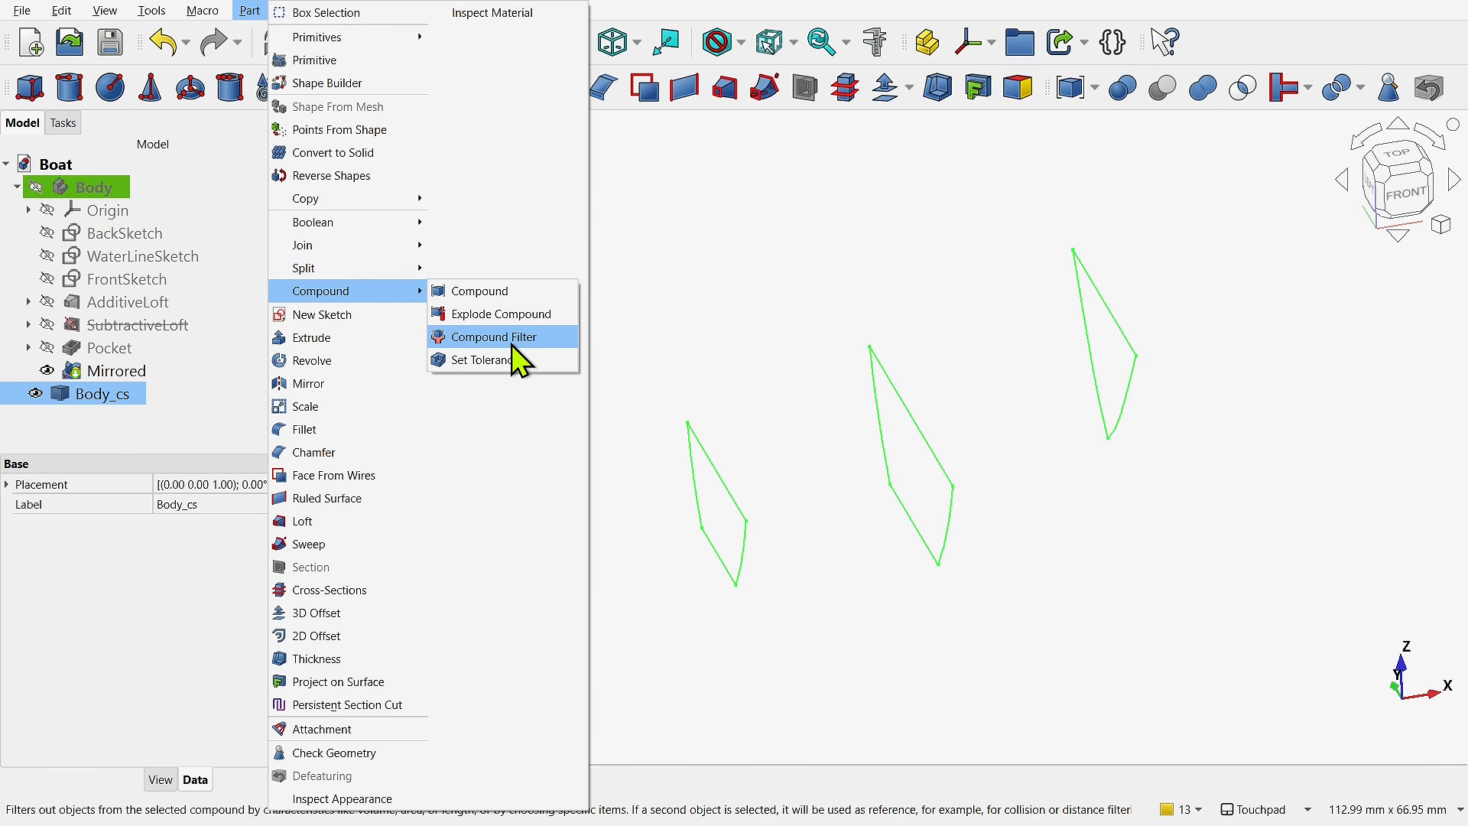
pyautogui.click(512, 342)
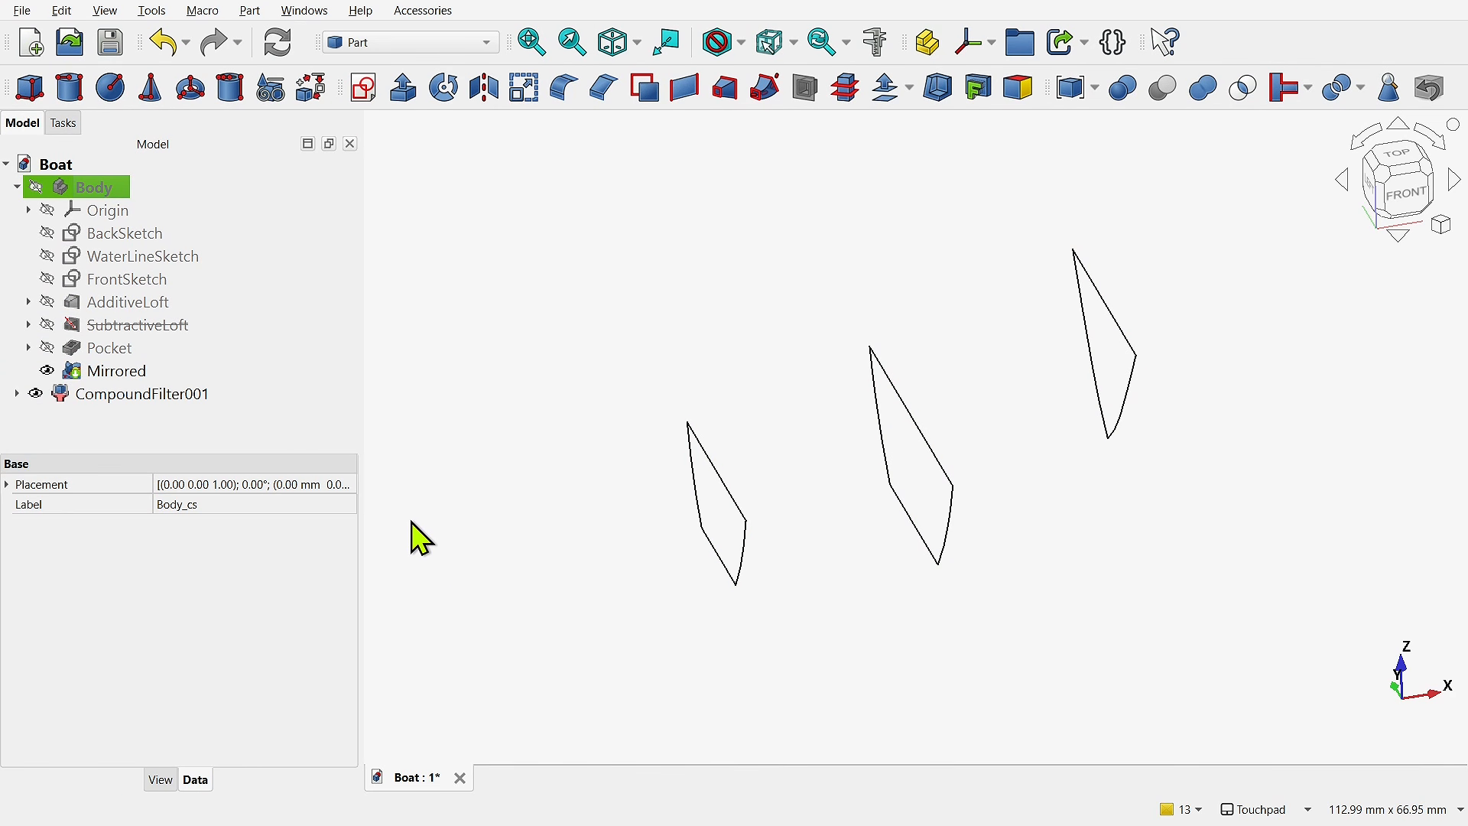
# - Set CompoundFilter001's filter type to specific items and its items index to 0
pyautogui.click(164, 397)
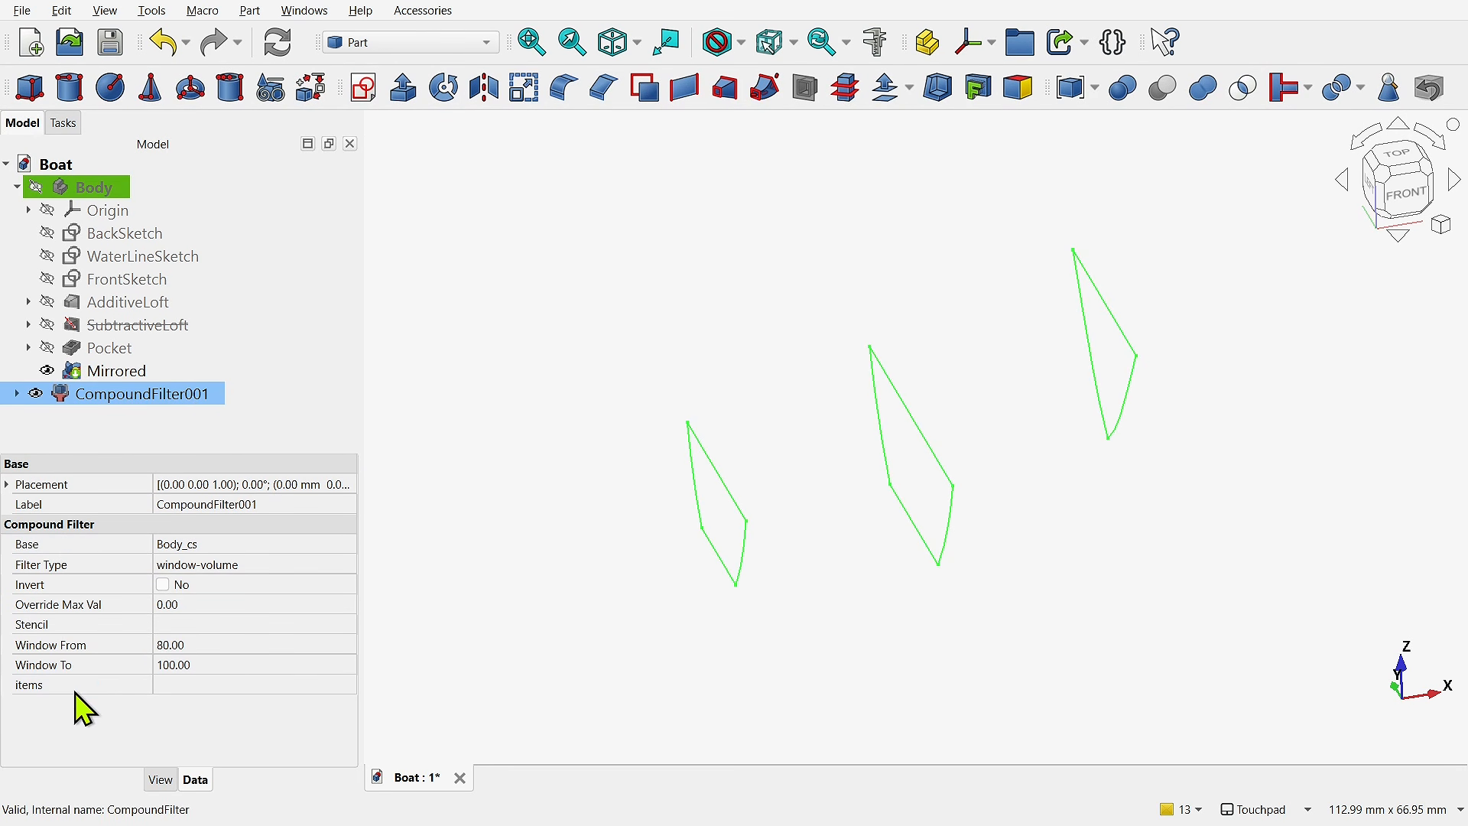
pyautogui.click(302, 566)
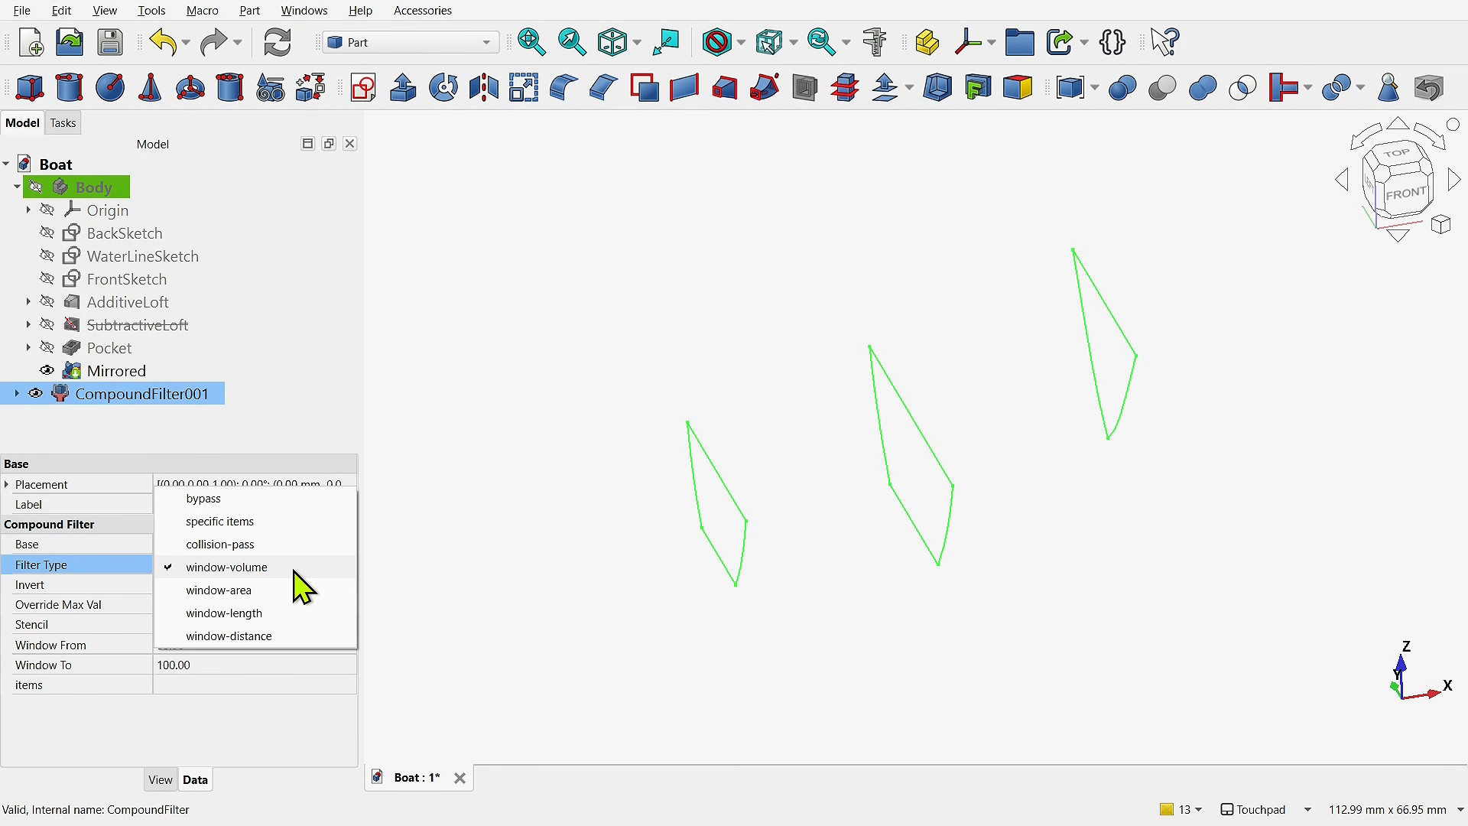
pyautogui.click(244, 526)
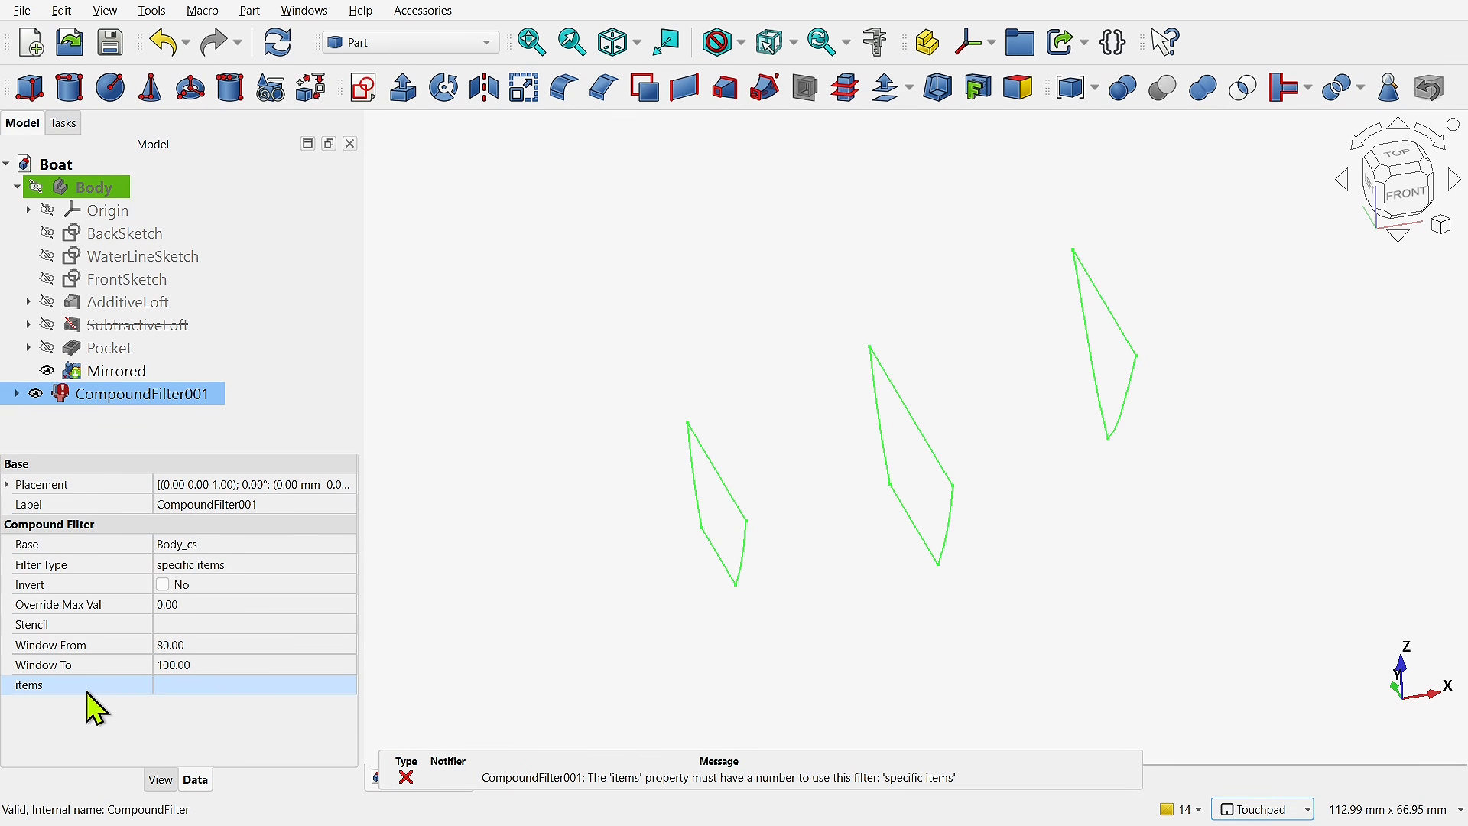
pyautogui.click(237, 685)
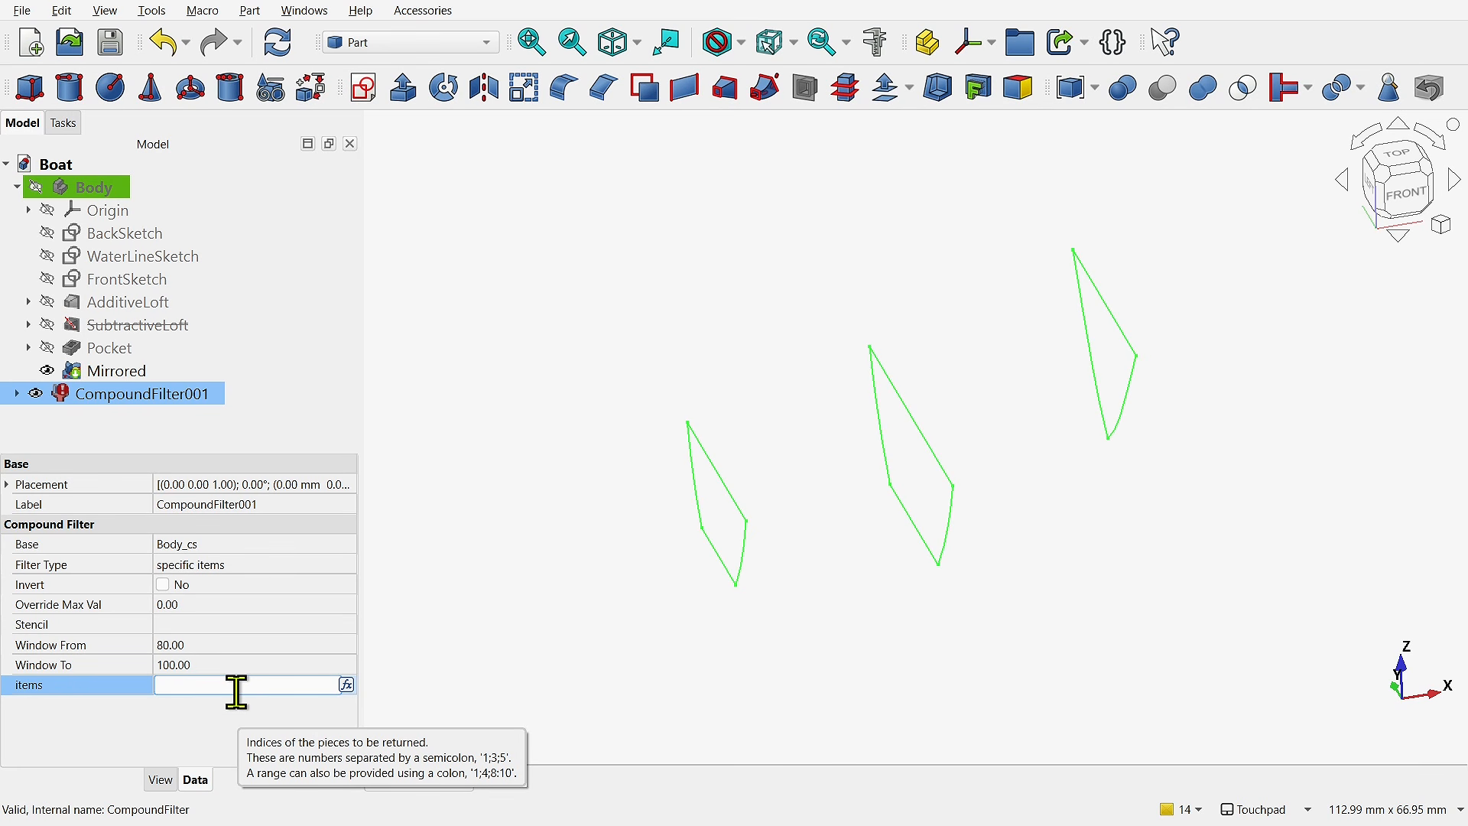
pyautogui.write('0')
pyautogui.press('Return')
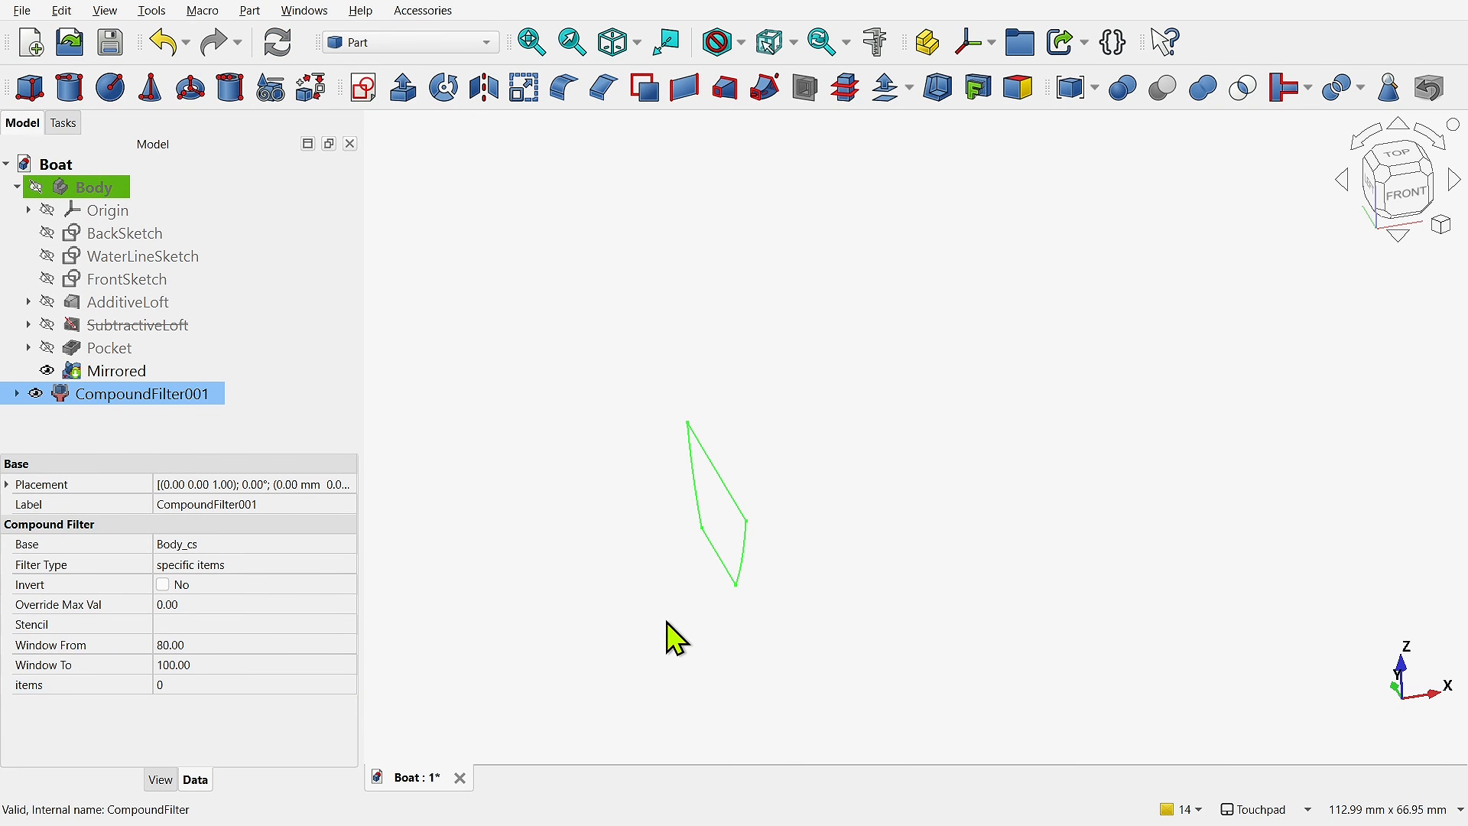
# - Switch the filter's items index to 1 and set it back to 0
pyautogui.click(260, 686)
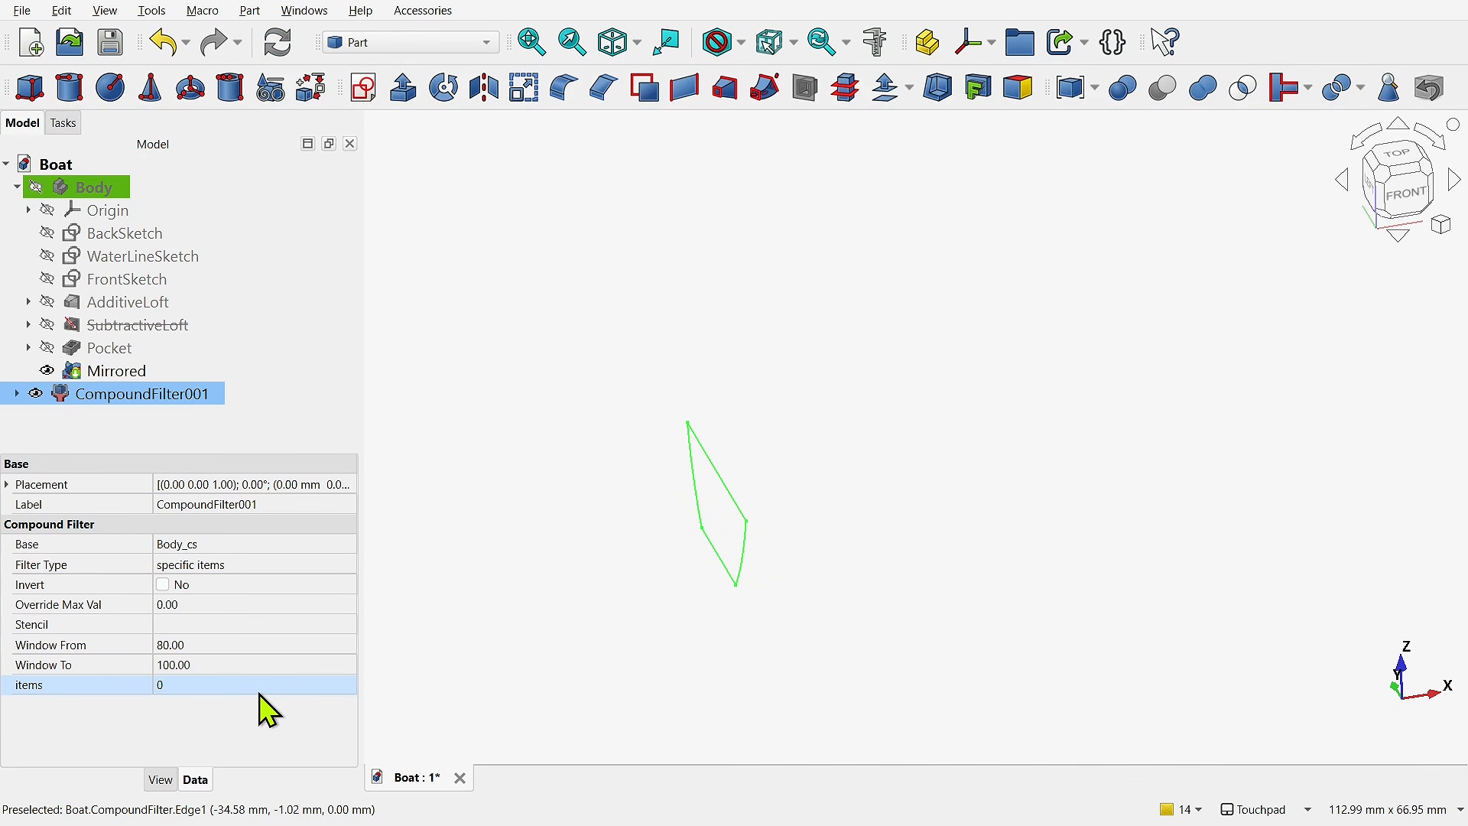
pyautogui.press('BackSpace')
pyautogui.write('1')
pyautogui.press('Return')
pyautogui.click(239, 686)
pyautogui.press('BackSpace')
pyautogui.write('0')
pyautogui.press('Return')
pyautogui.click(246, 683)
pyautogui.press('Return')
# - Set the filter's items to 0;2 to return the first and third cross-sections
pyautogui.click(219, 685)
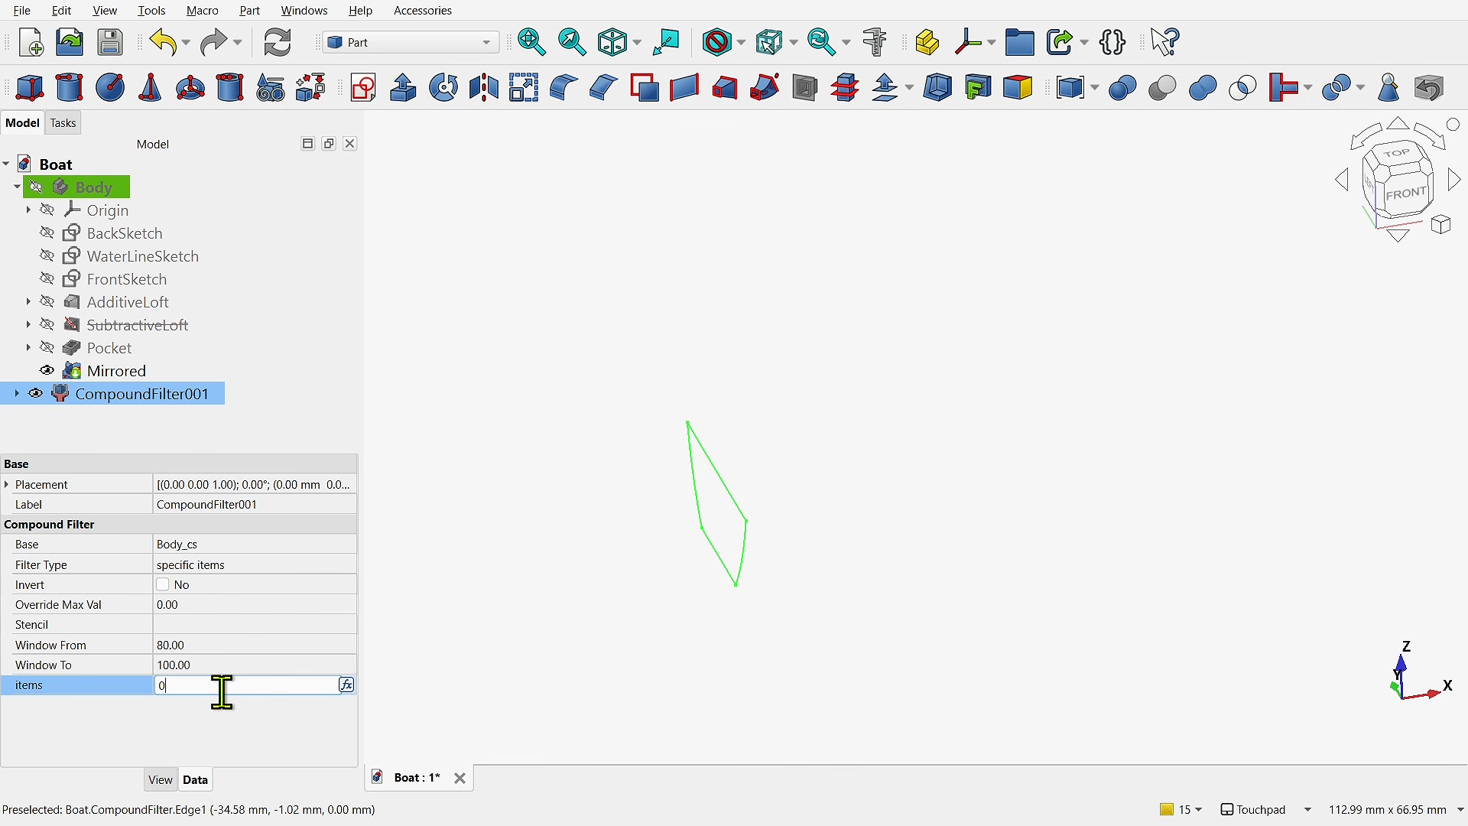
pyautogui.write(';')
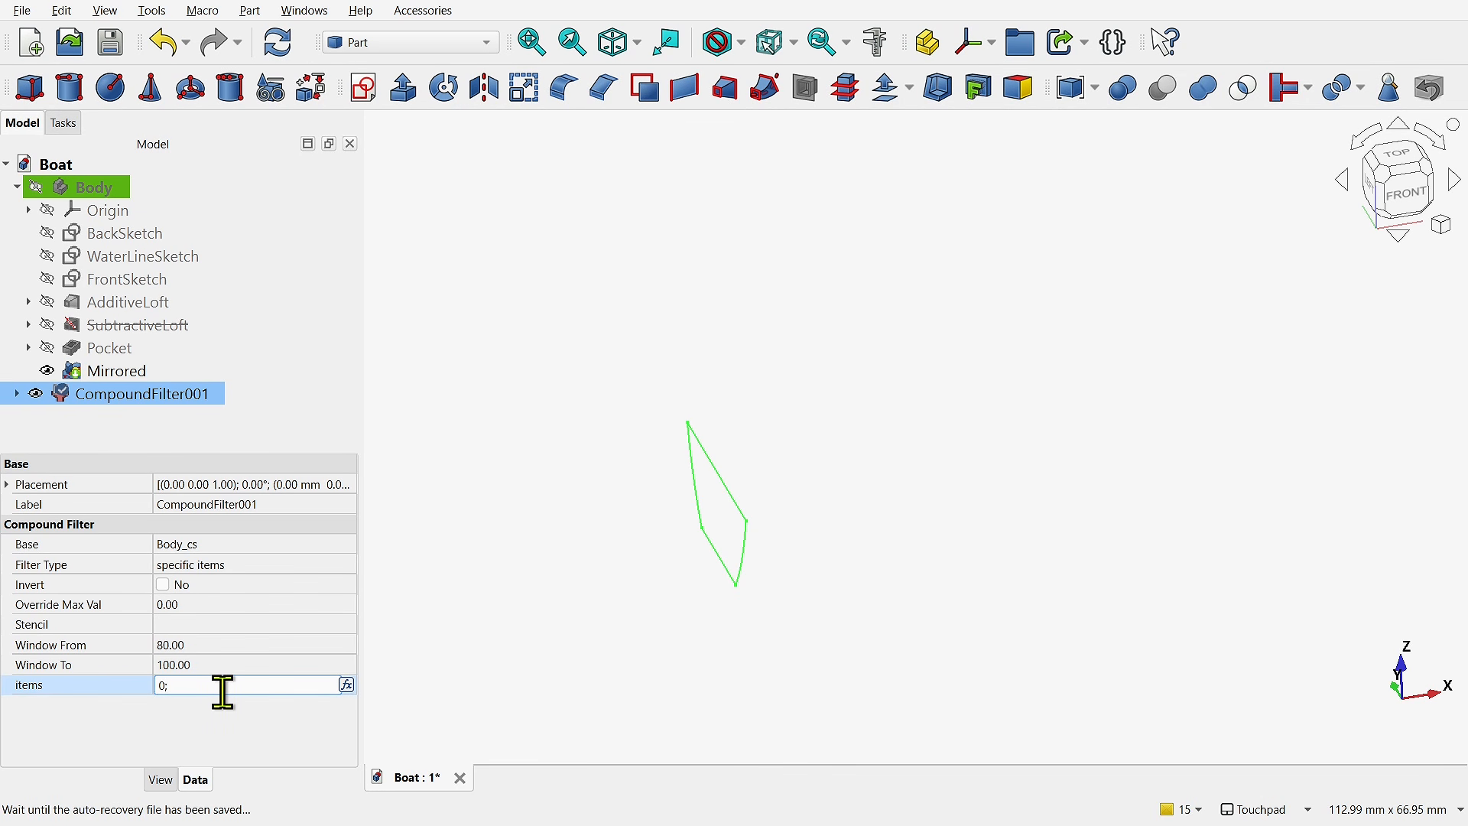
pyautogui.write('2')
pyautogui.click(207, 727)
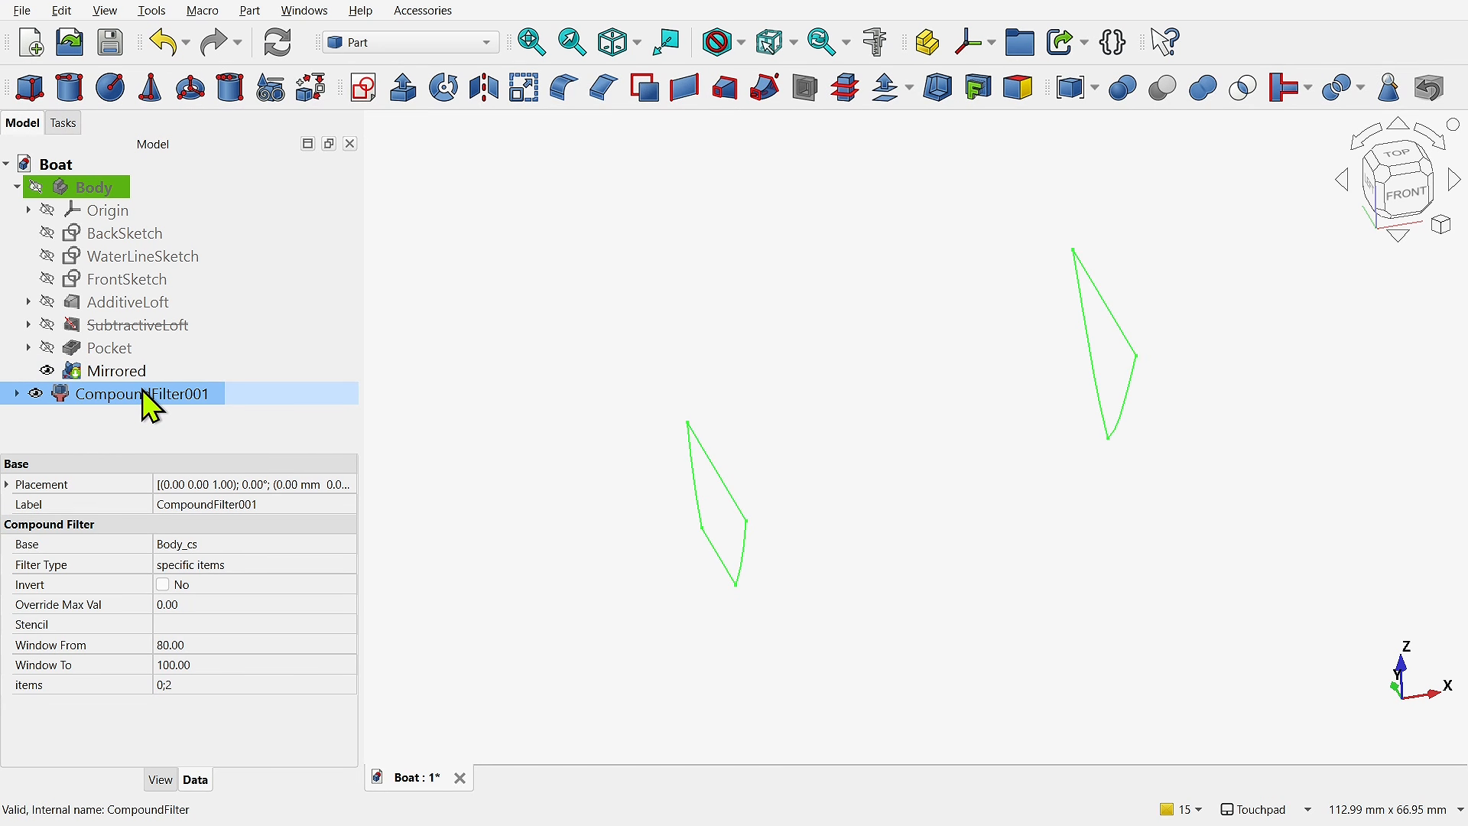
# - Try to extrude the filtered cross-sections 10 mm along their normal
pyautogui.click(403, 90)
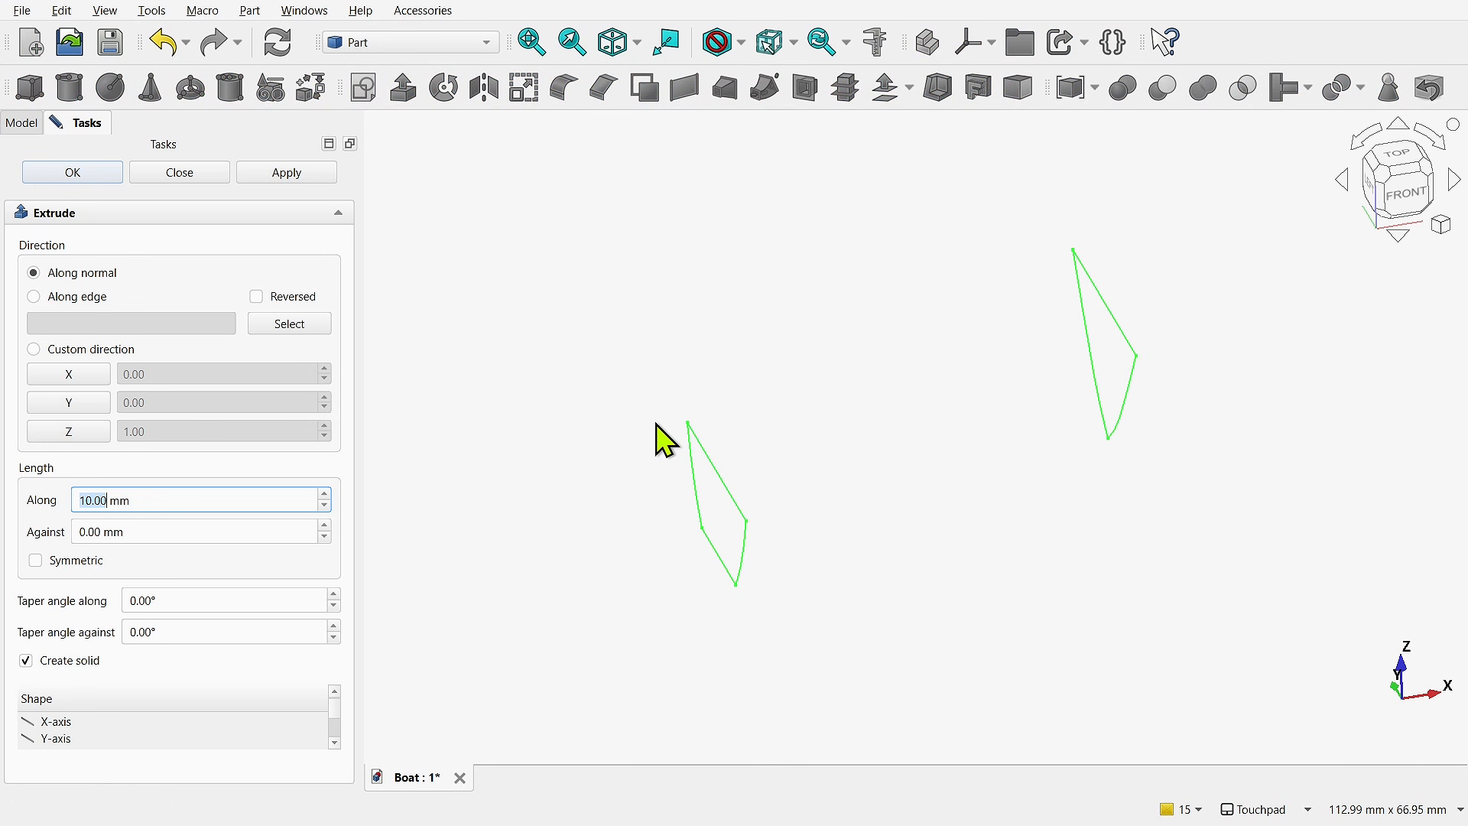
pyautogui.click(98, 180)
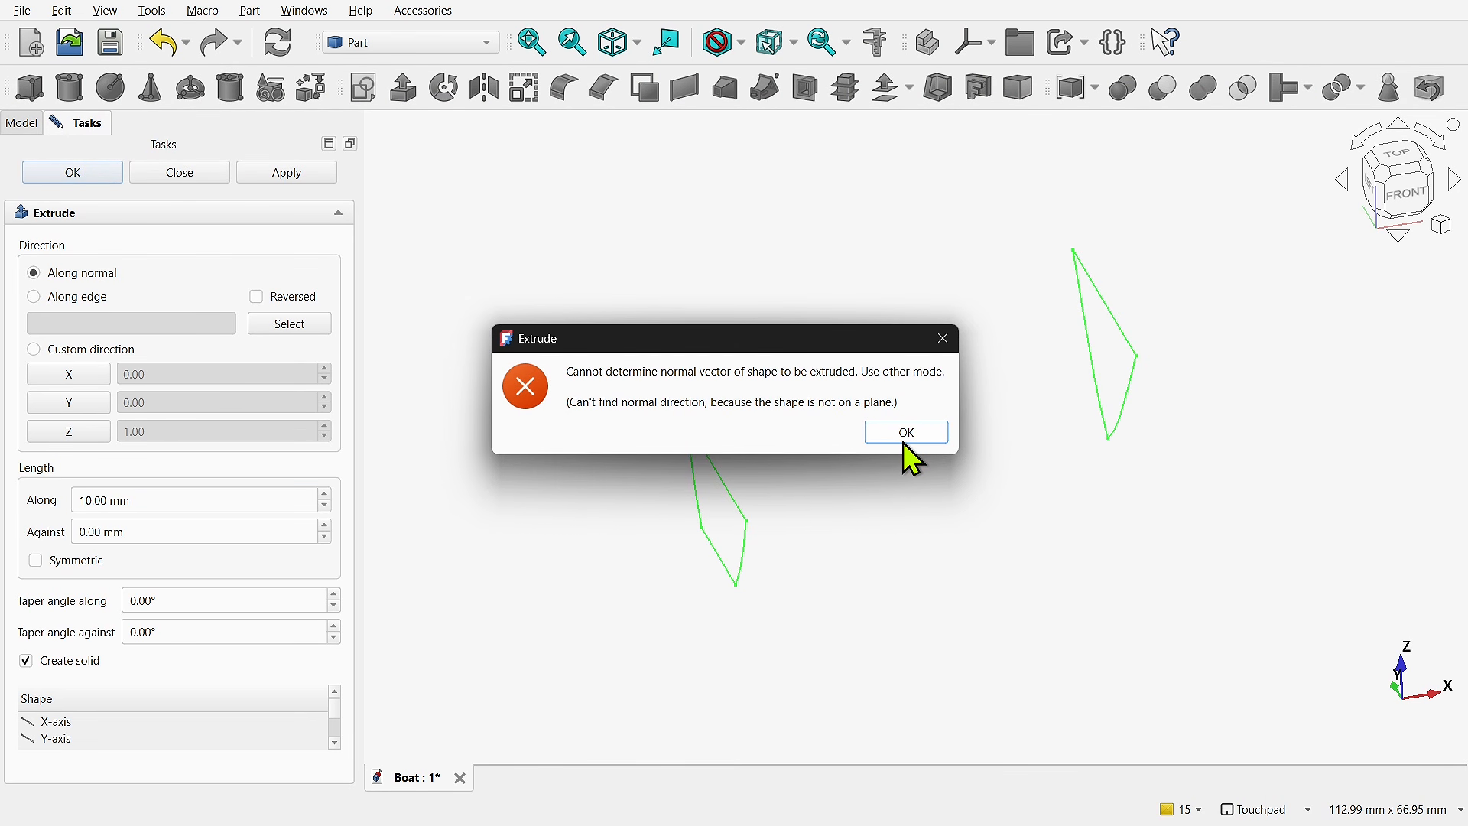
pyautogui.click(906, 445)
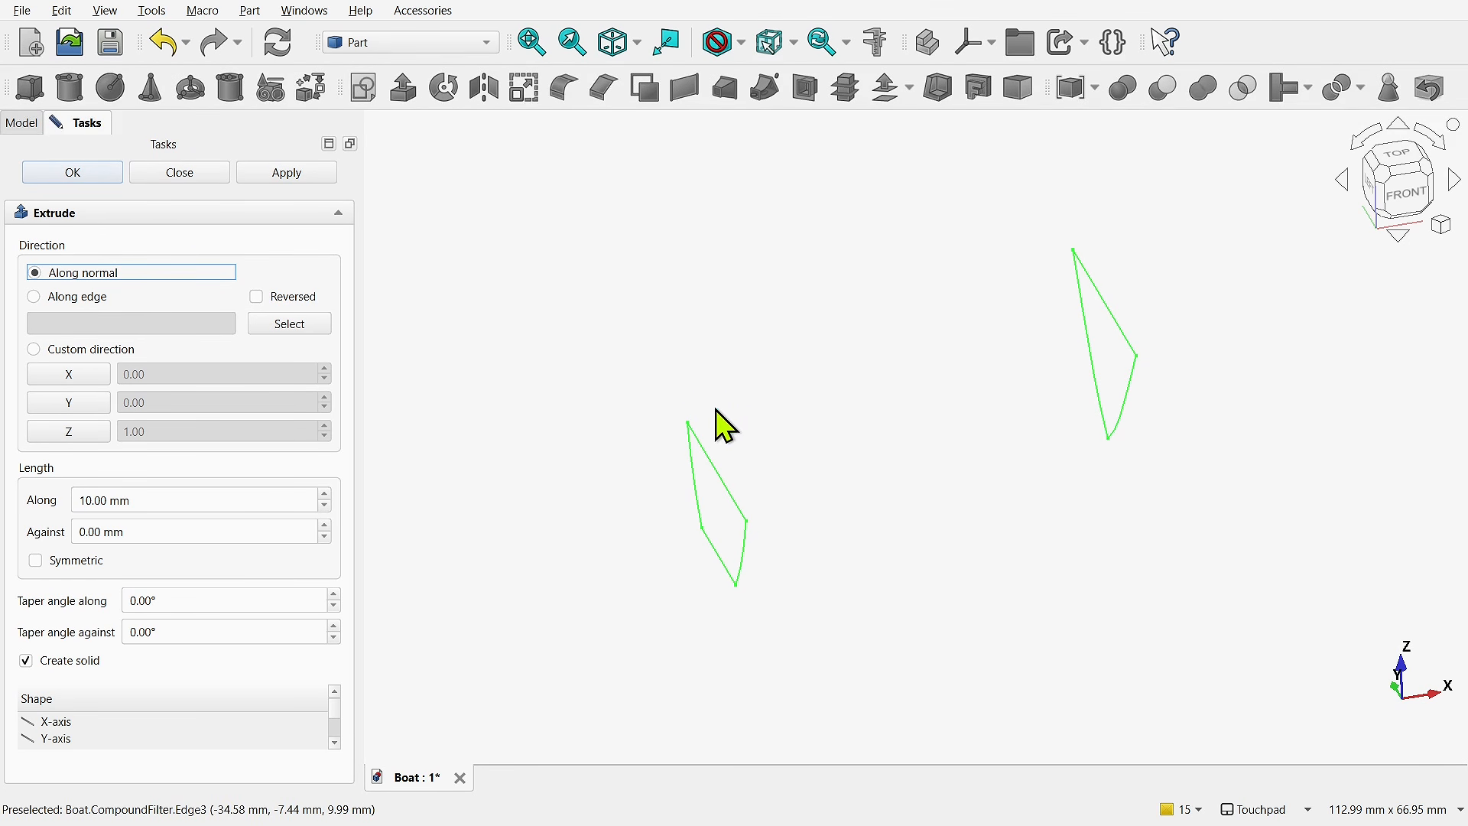
# - Try extruding the filtered cross-sections 10 mm in the custom X direction, and delete the Extrude object
pyautogui.click(74, 376)
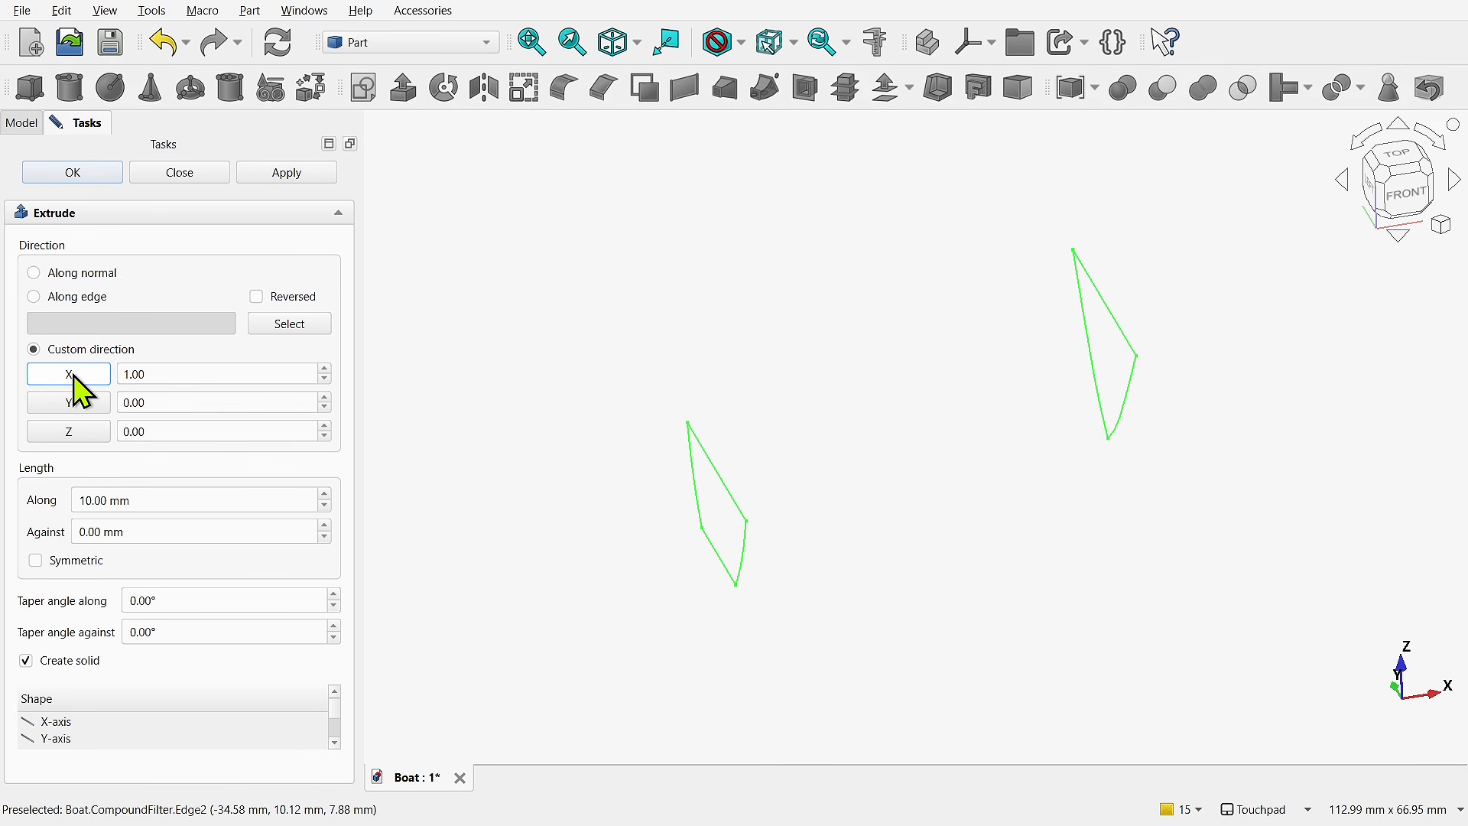
pyautogui.click(81, 176)
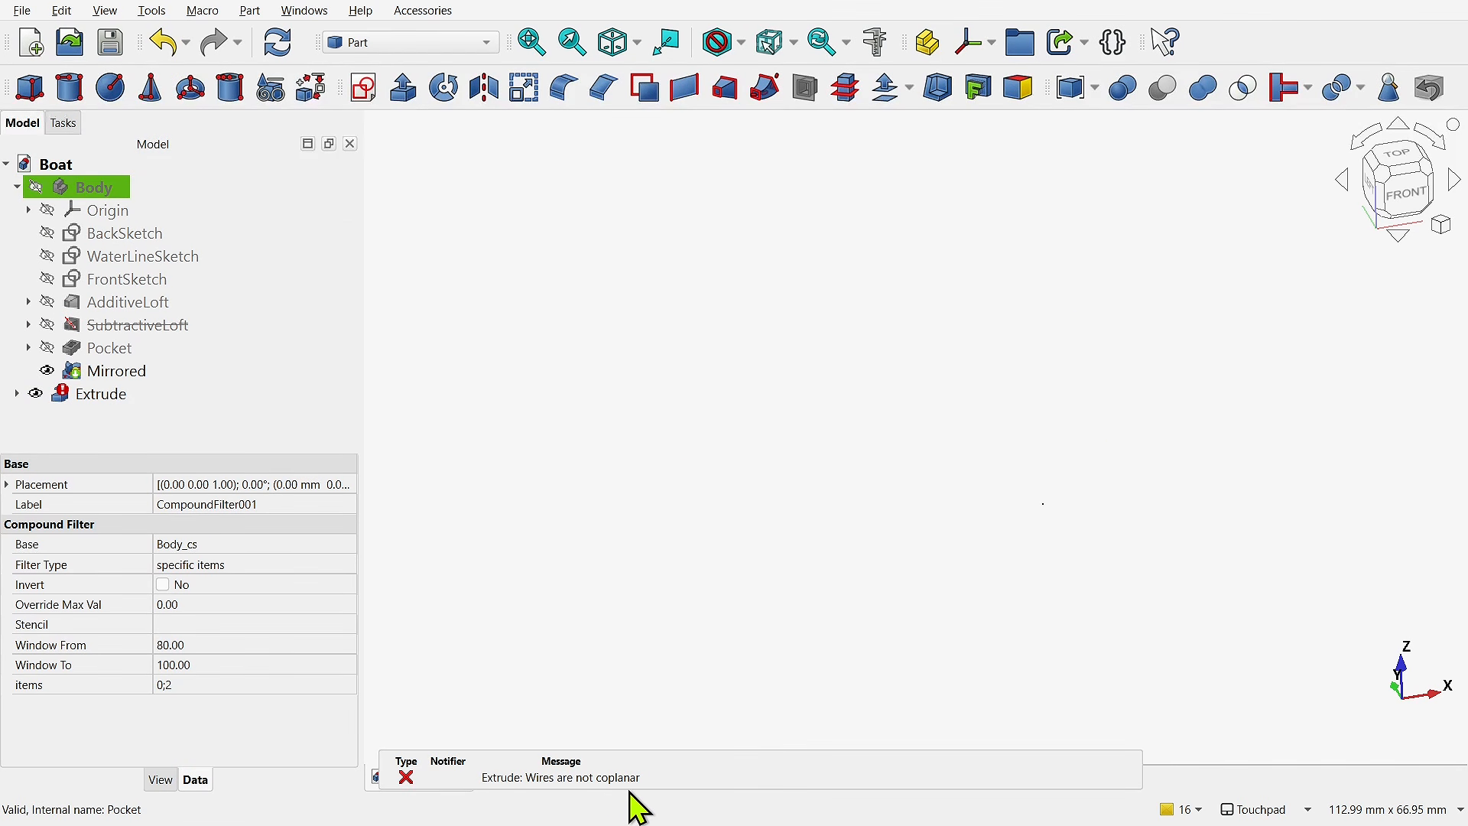
pyautogui.click(96, 395)
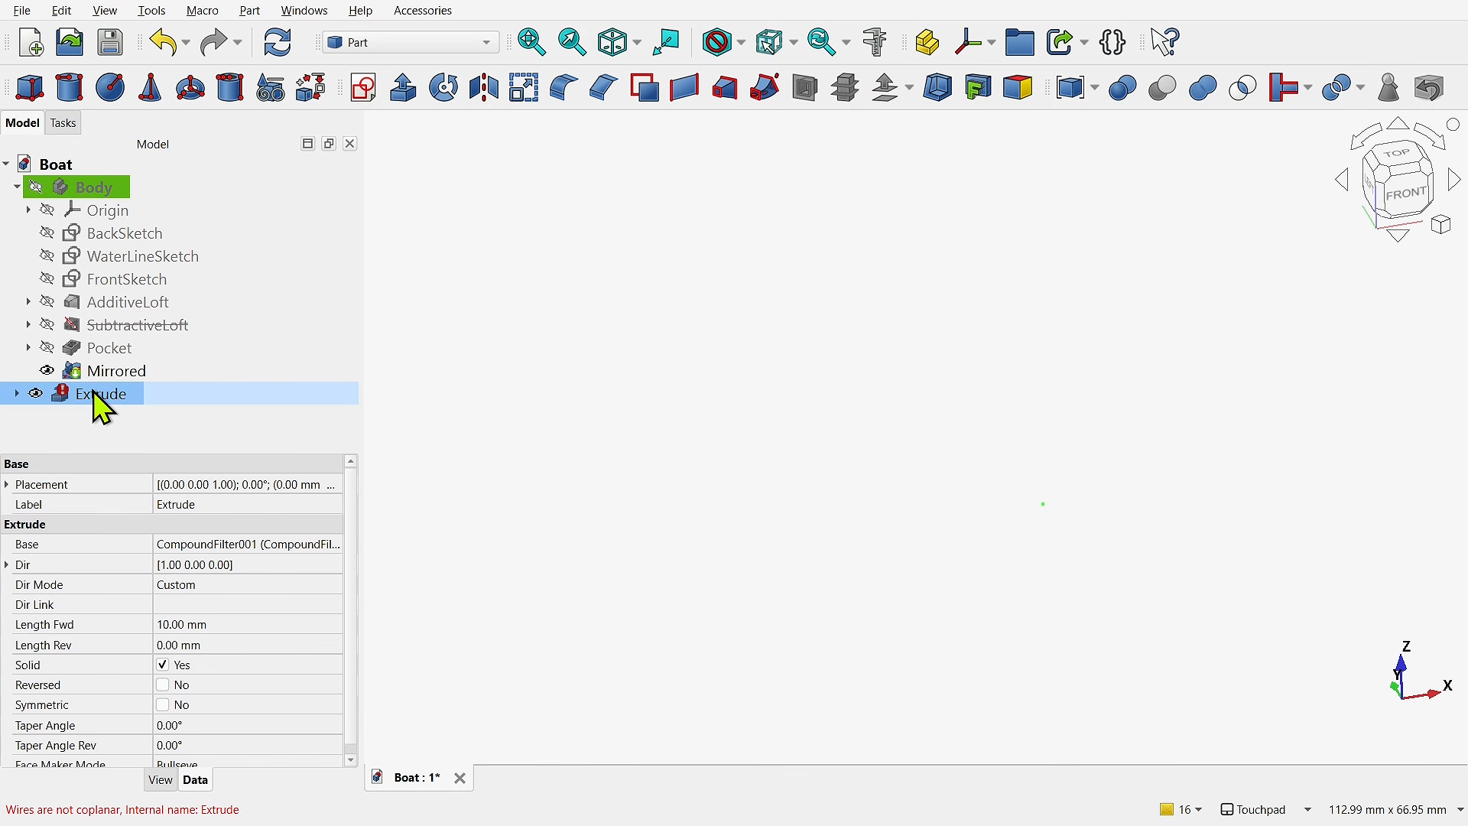
pyautogui.press('Delete')
# - Explode CompoundFilter001 into separate filter objects and expand the resulting group
pyautogui.click(162, 406)
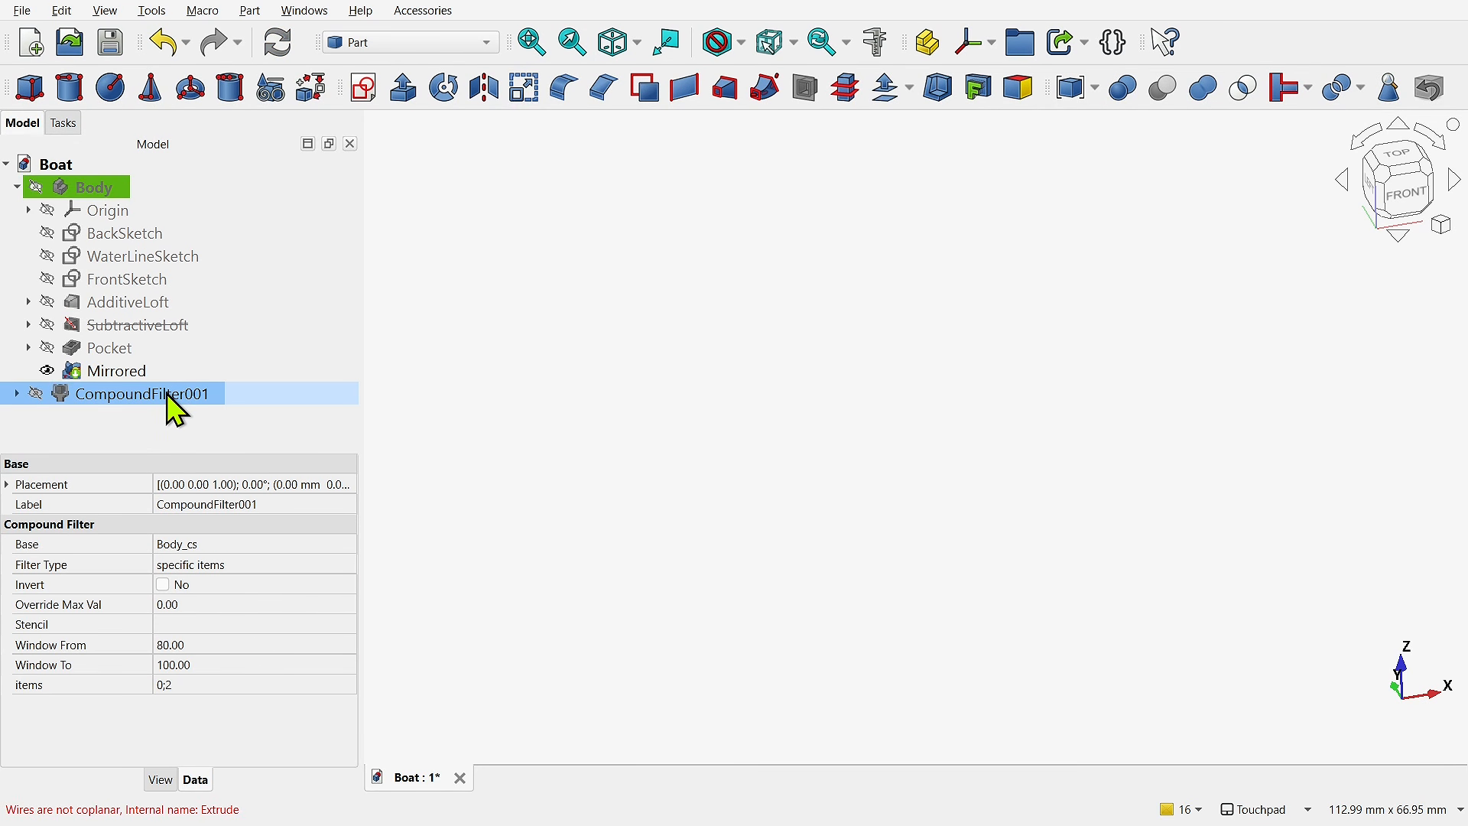
pyautogui.click(248, 11)
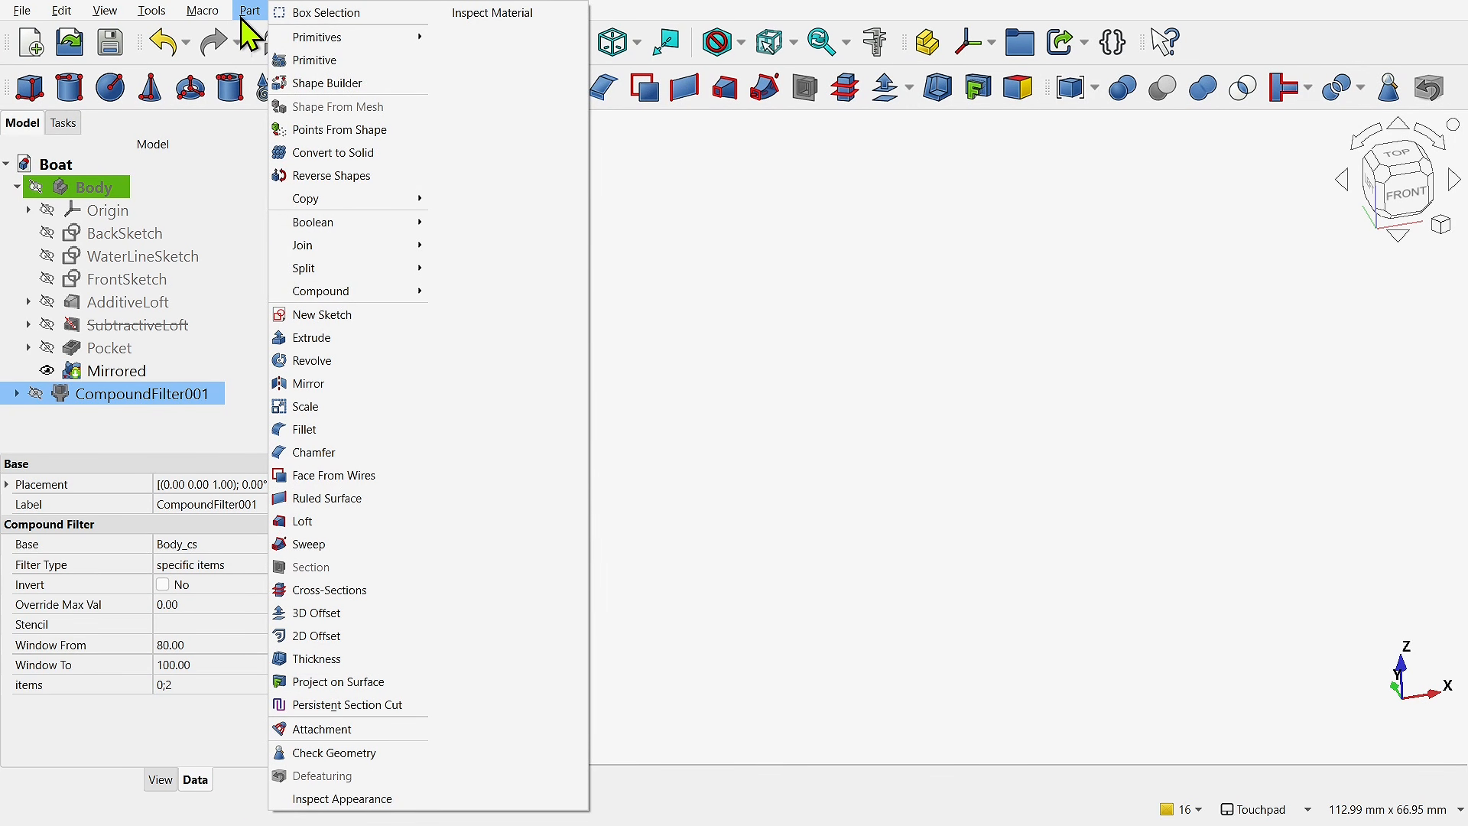
pyautogui.moveTo(366, 301)
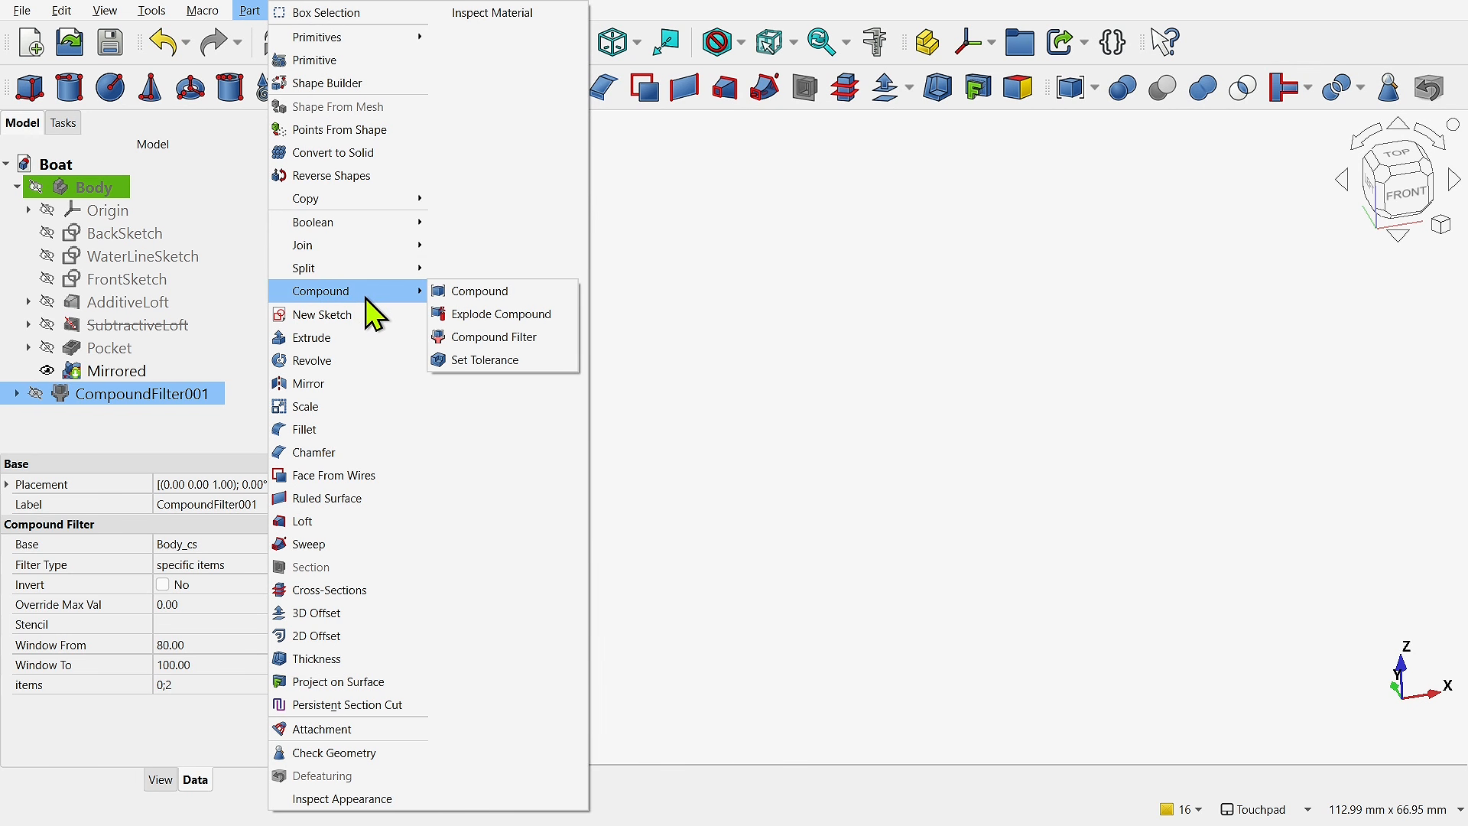
pyautogui.click(512, 315)
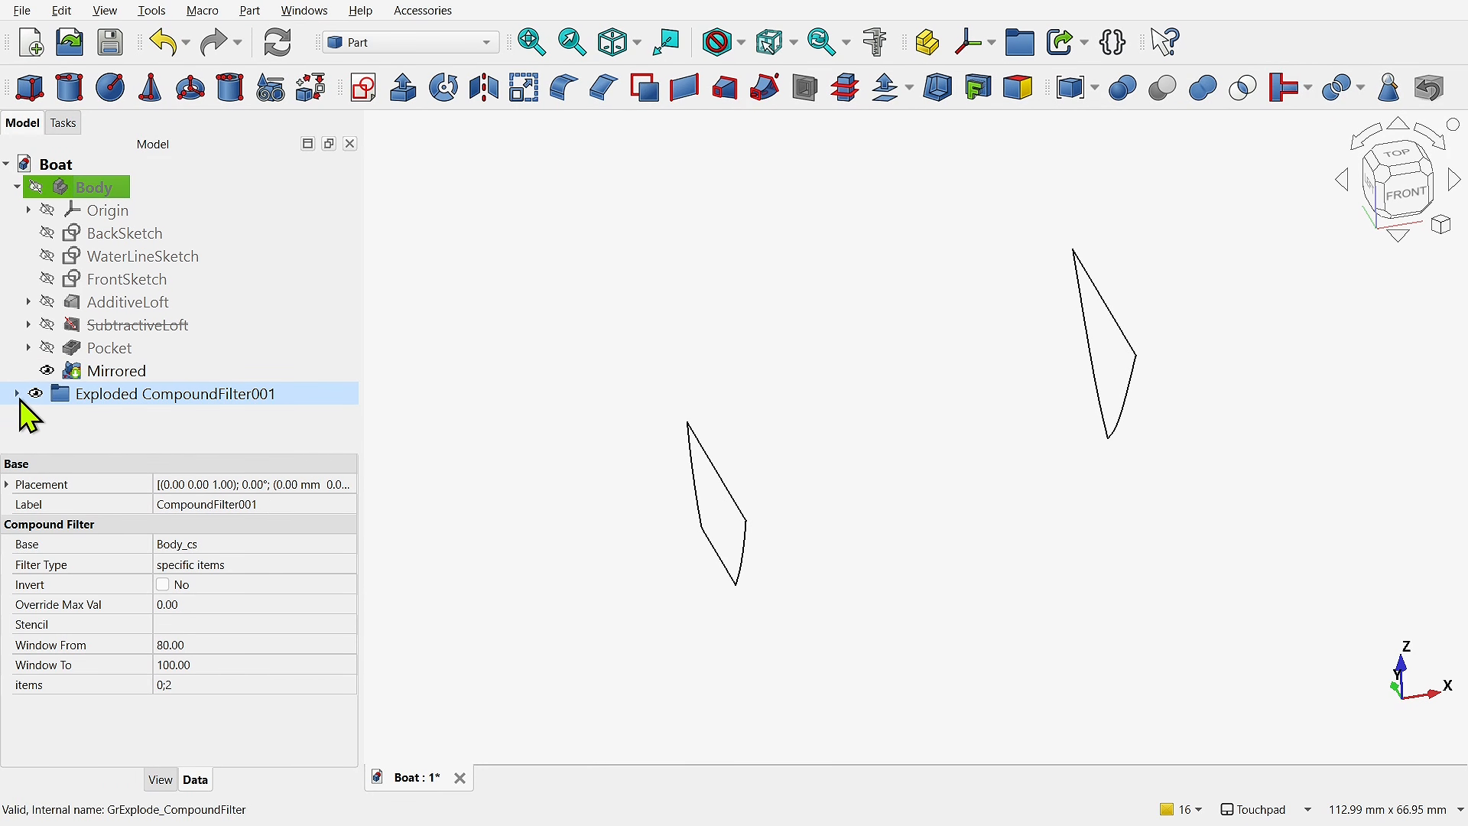
pyautogui.click(17, 395)
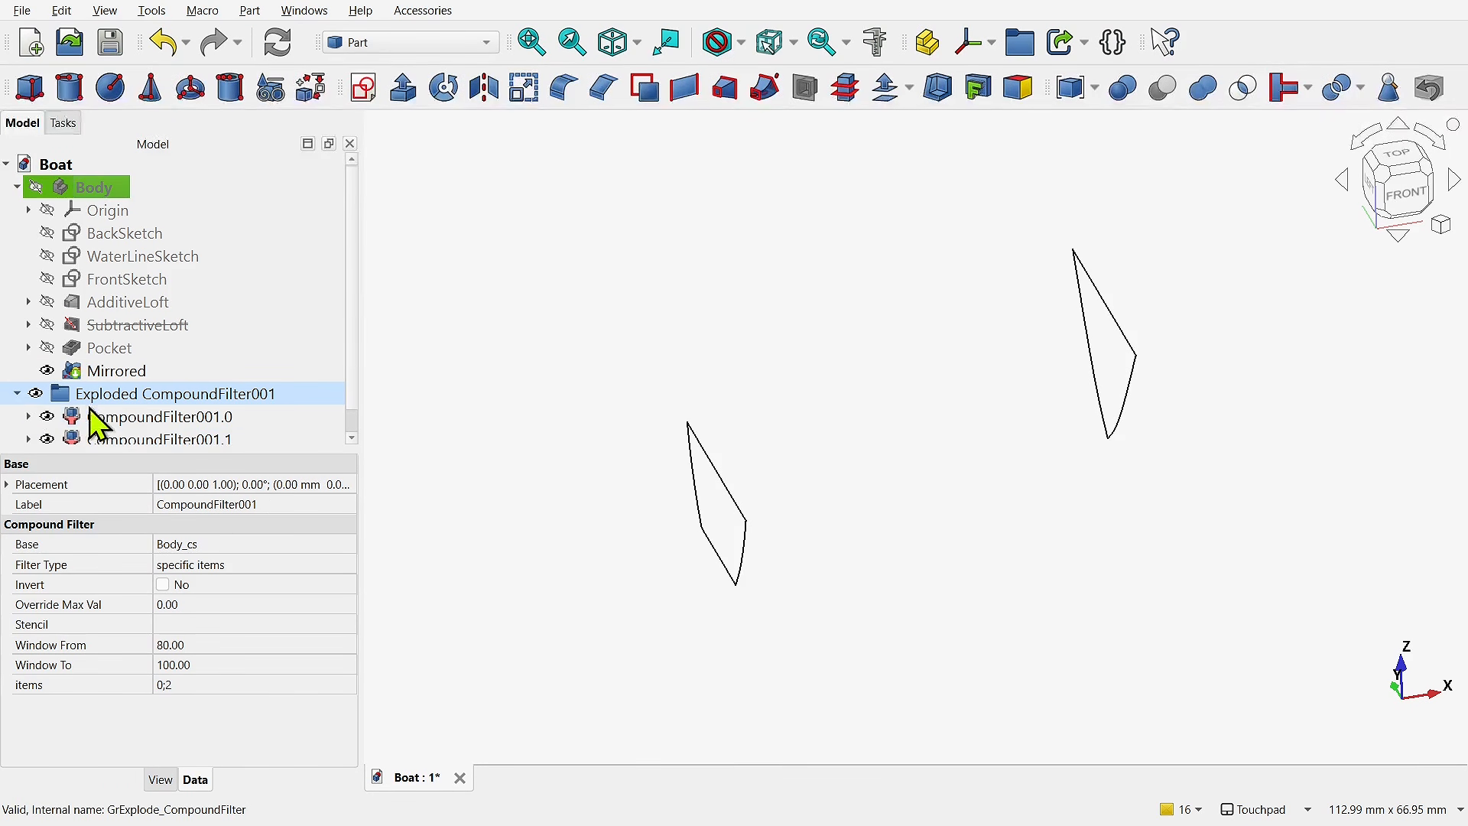
# - Extrude both exploded cross-sections, CompoundFilter001.0 and CompoundFilter001.1, as solids 2 mm along their normals
pyautogui.click(166, 417)
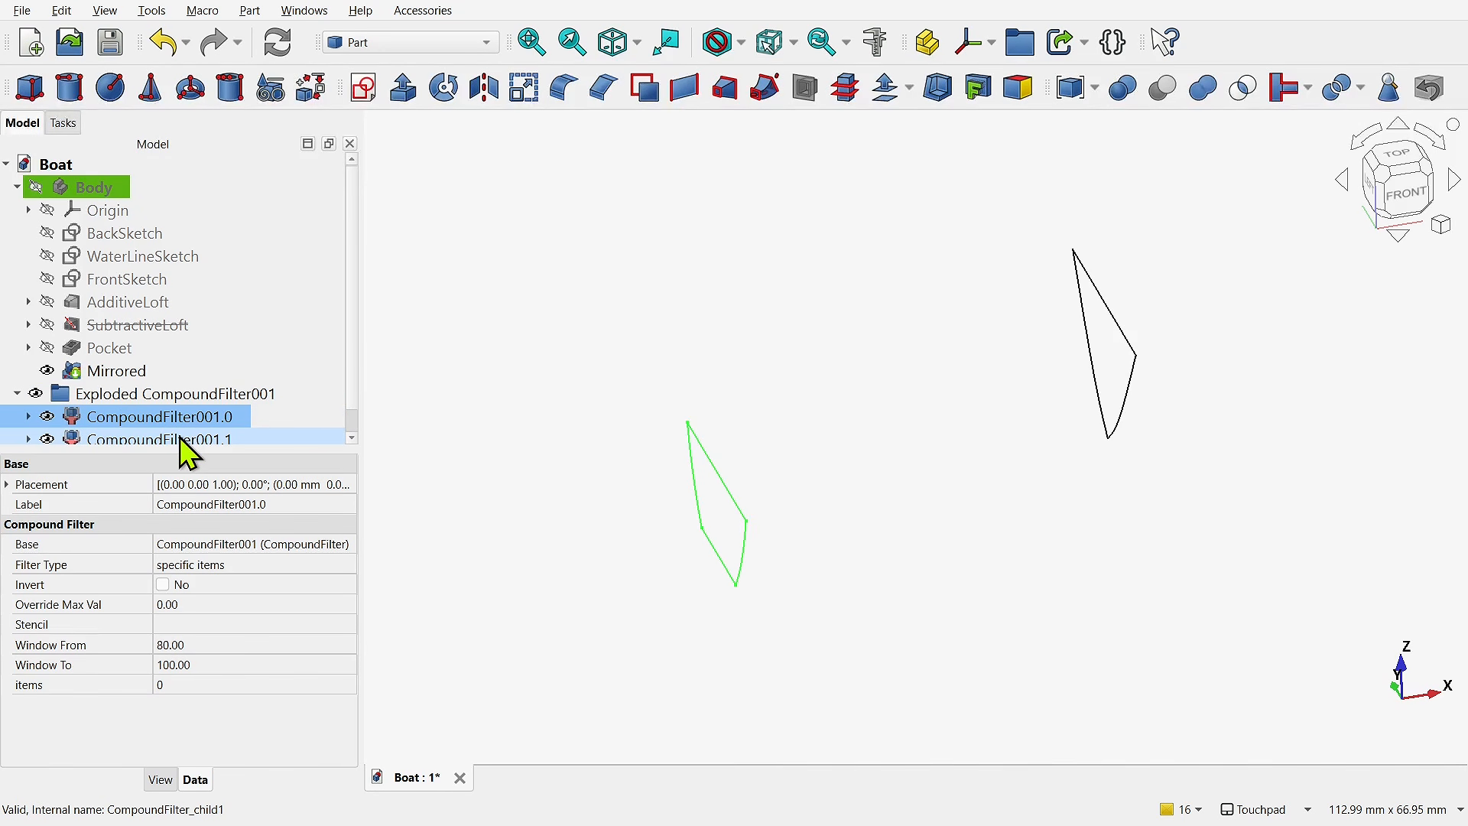
pyautogui.keyDown('ctrl'); pyautogui.click(180, 439); pyautogui.keyUp('ctrl')
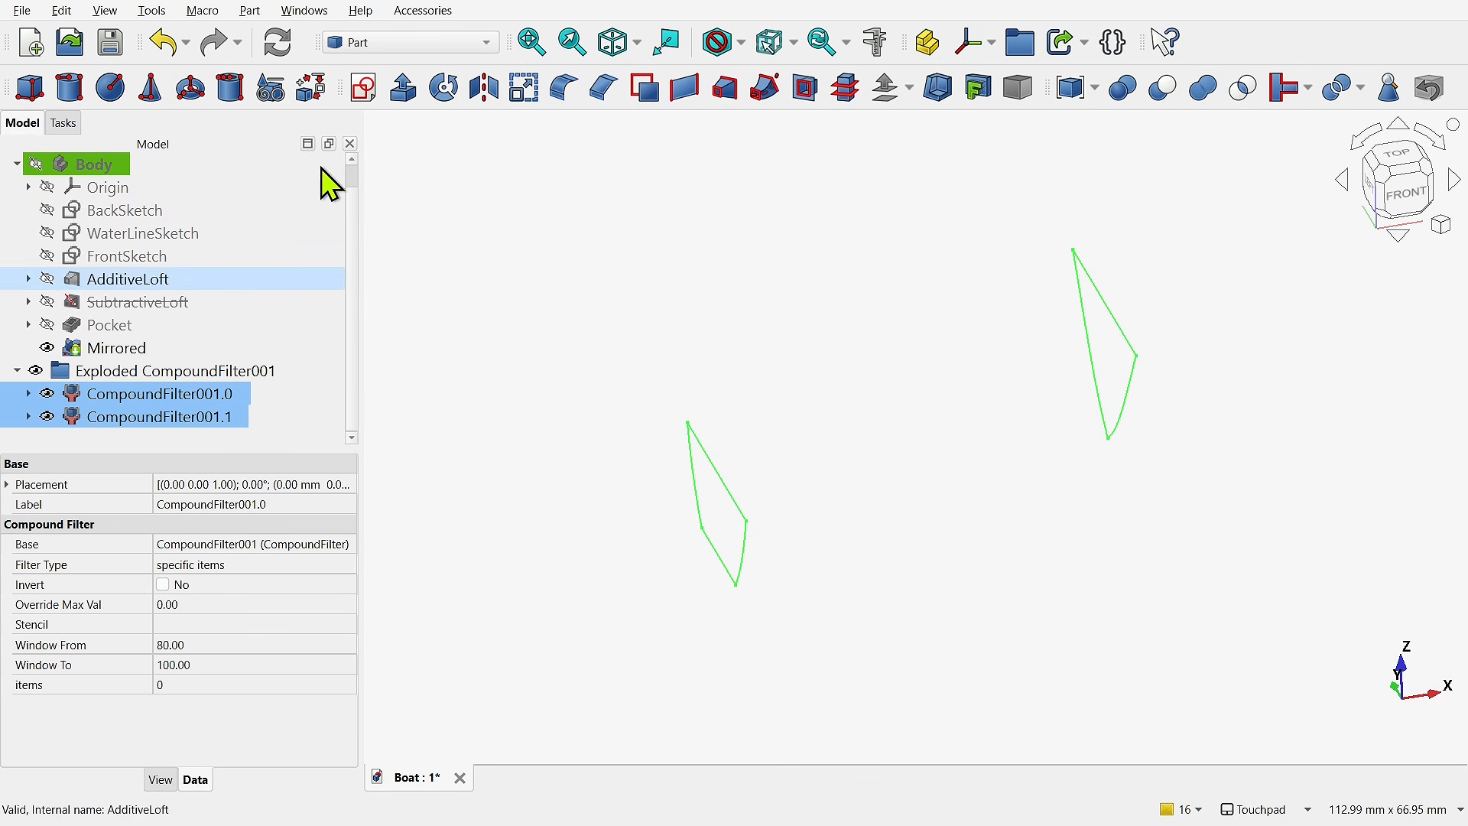
pyautogui.click(403, 89)
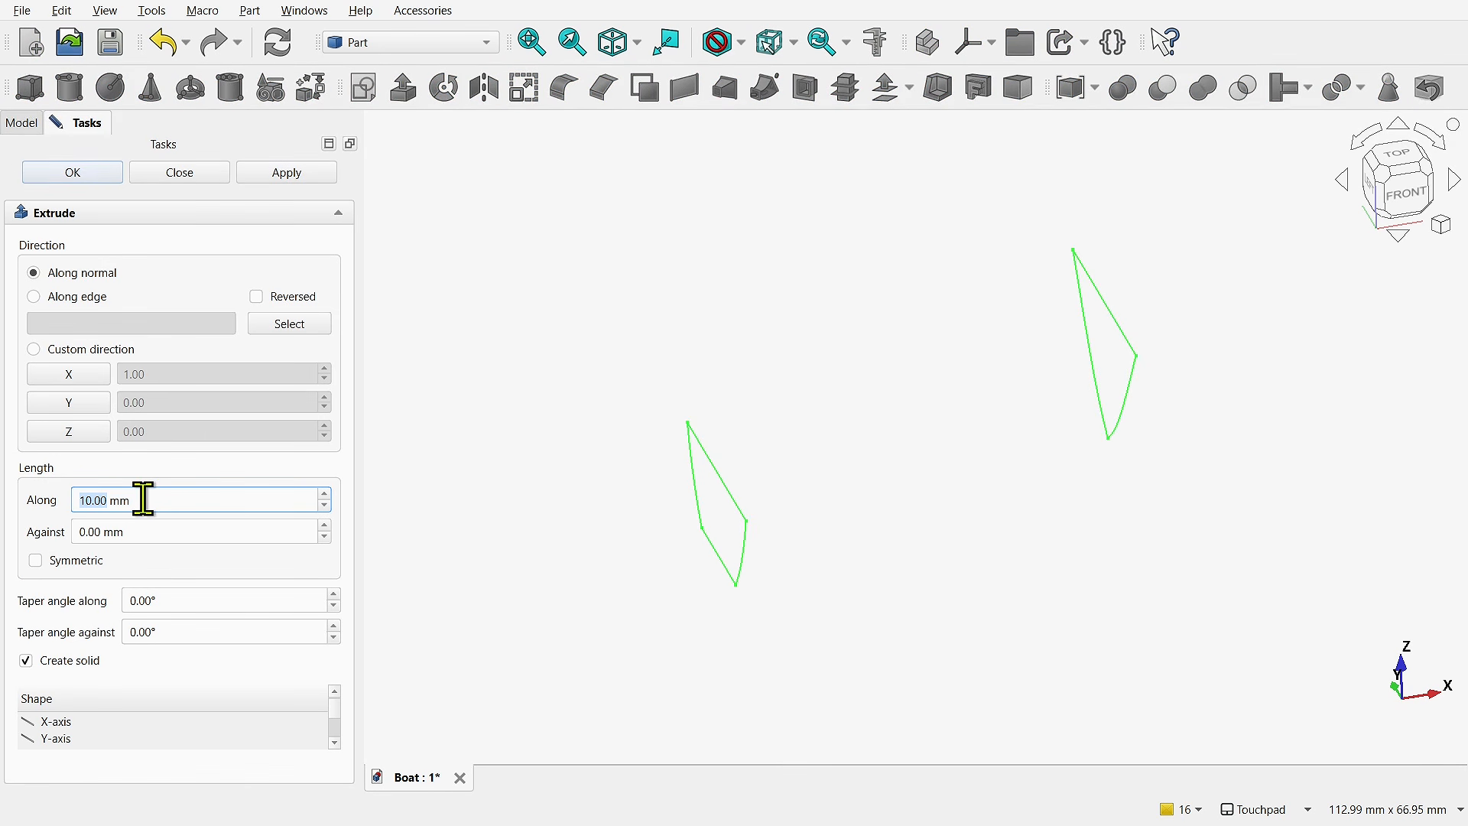
pyautogui.write('2')
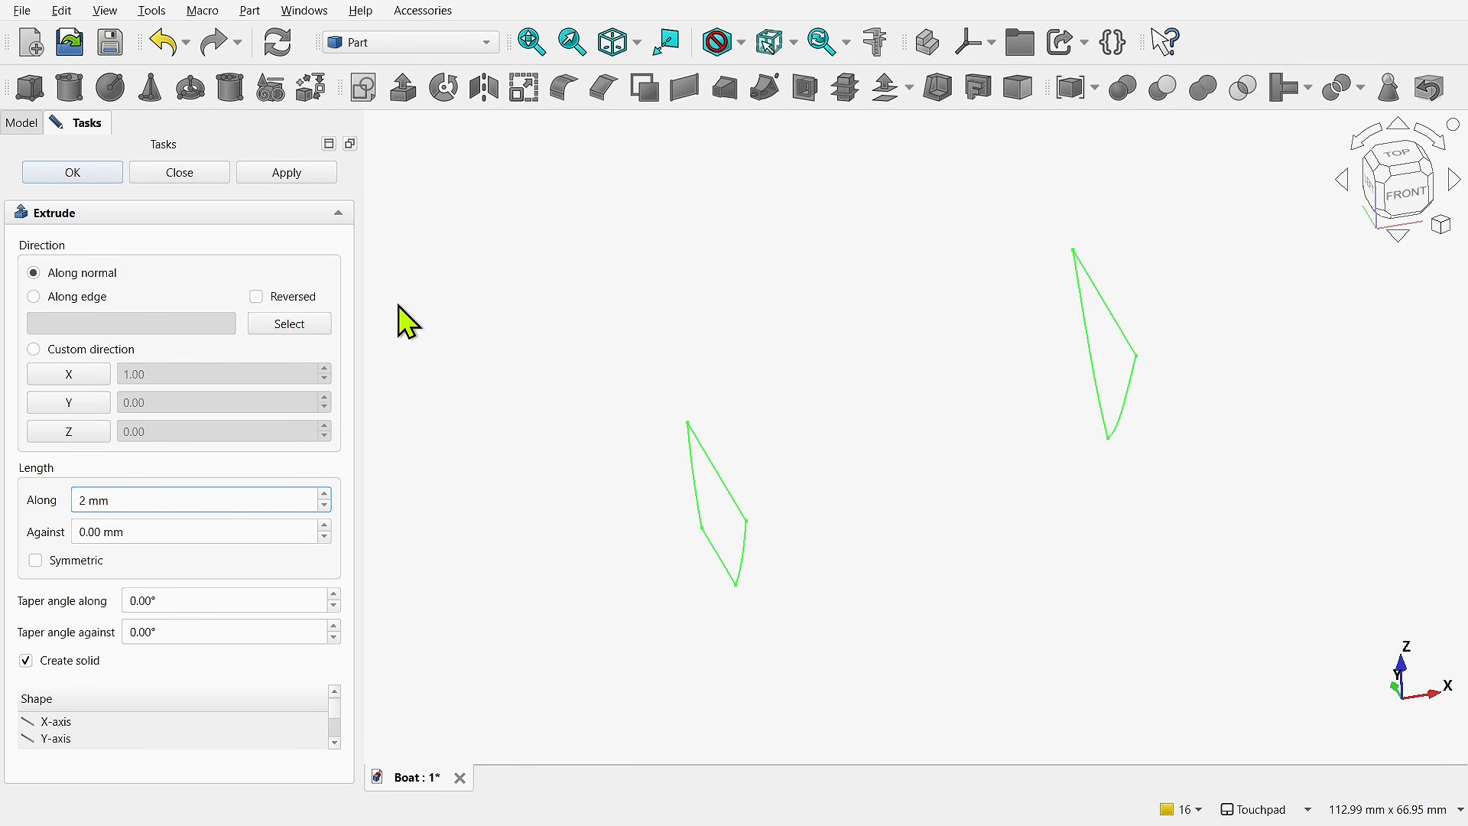
pyautogui.click(107, 174)
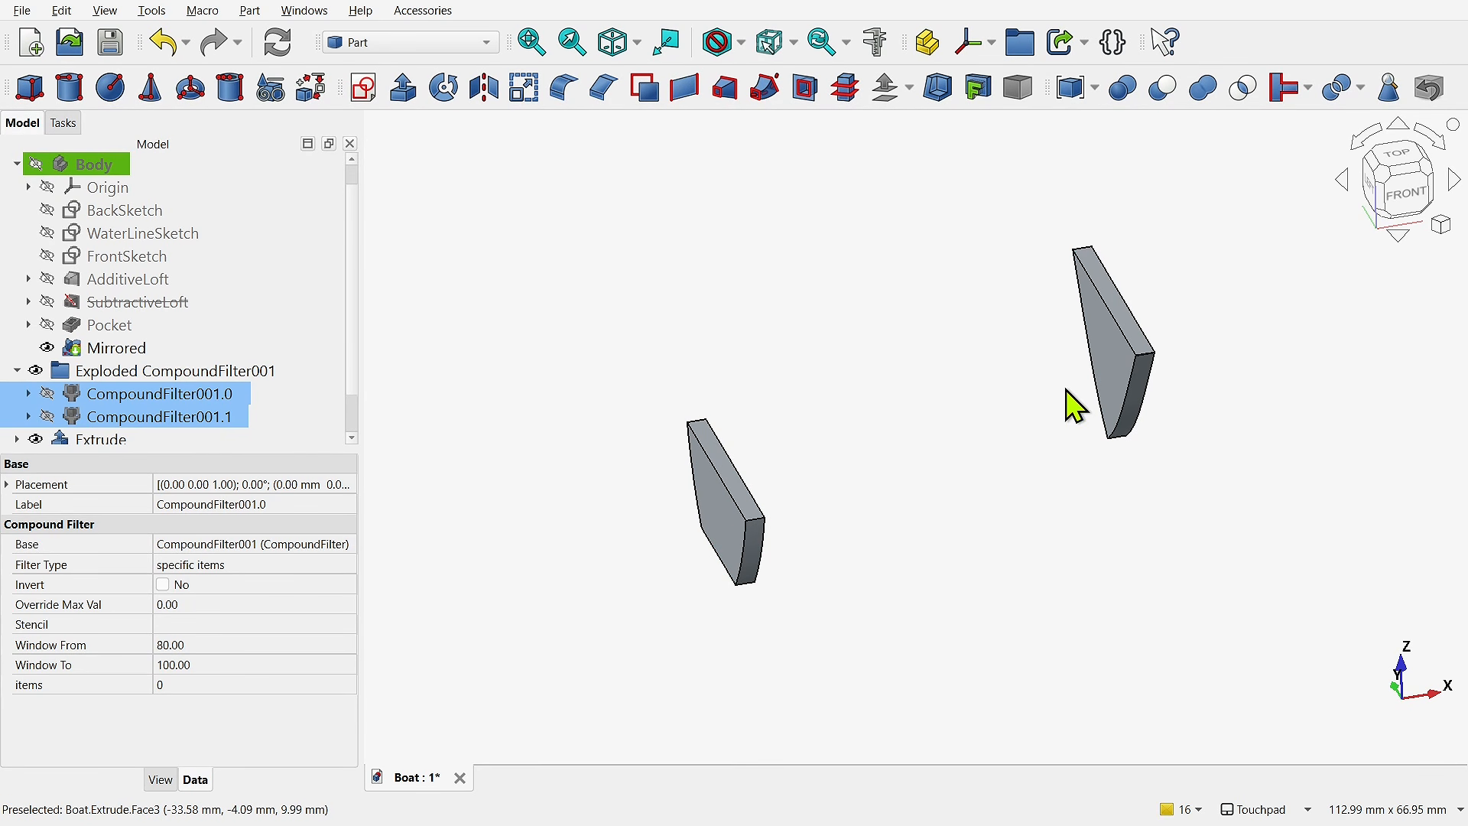
pyautogui.click(920, 428)
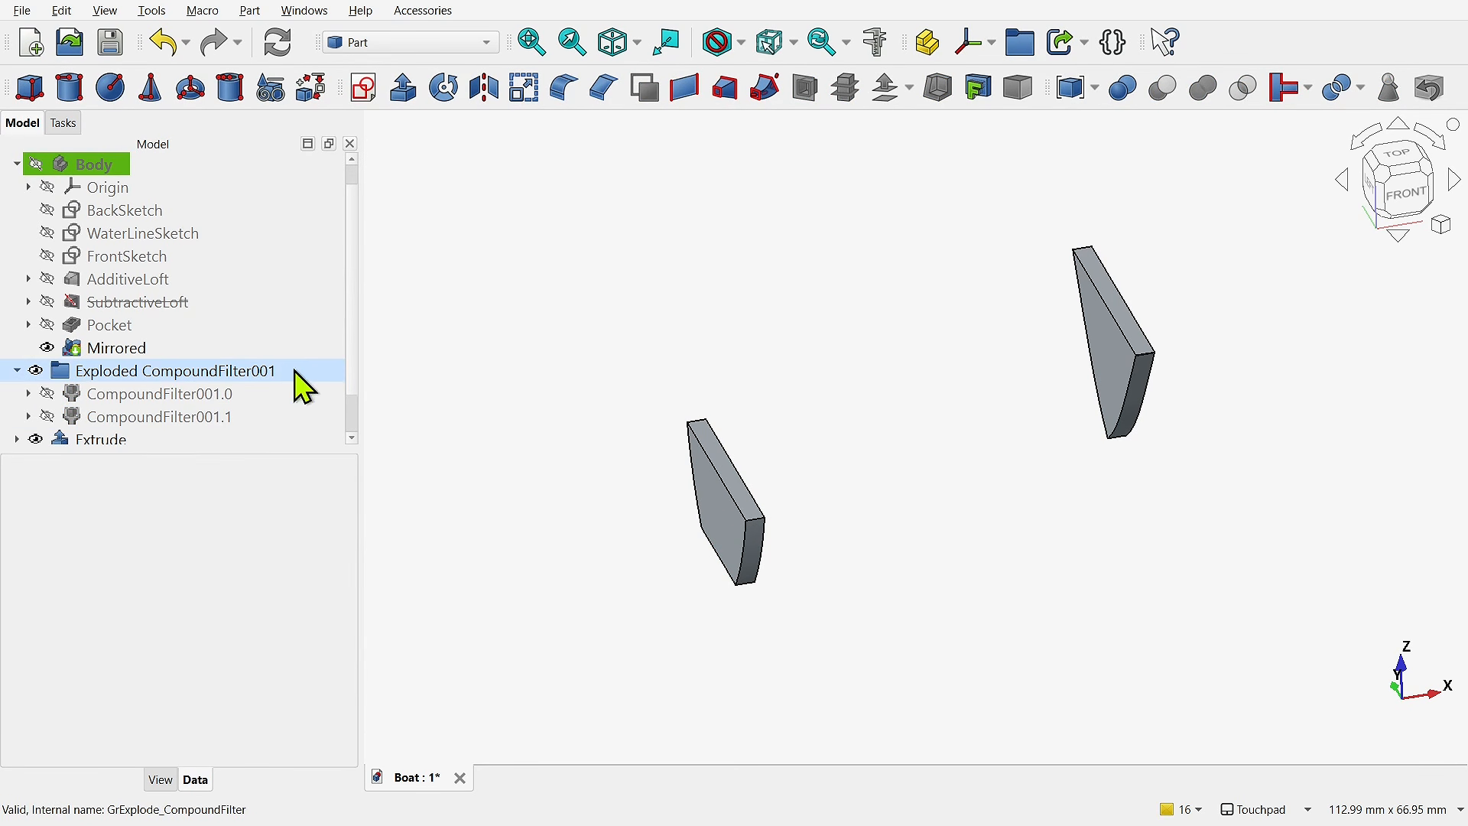
pyautogui.click(213, 396)
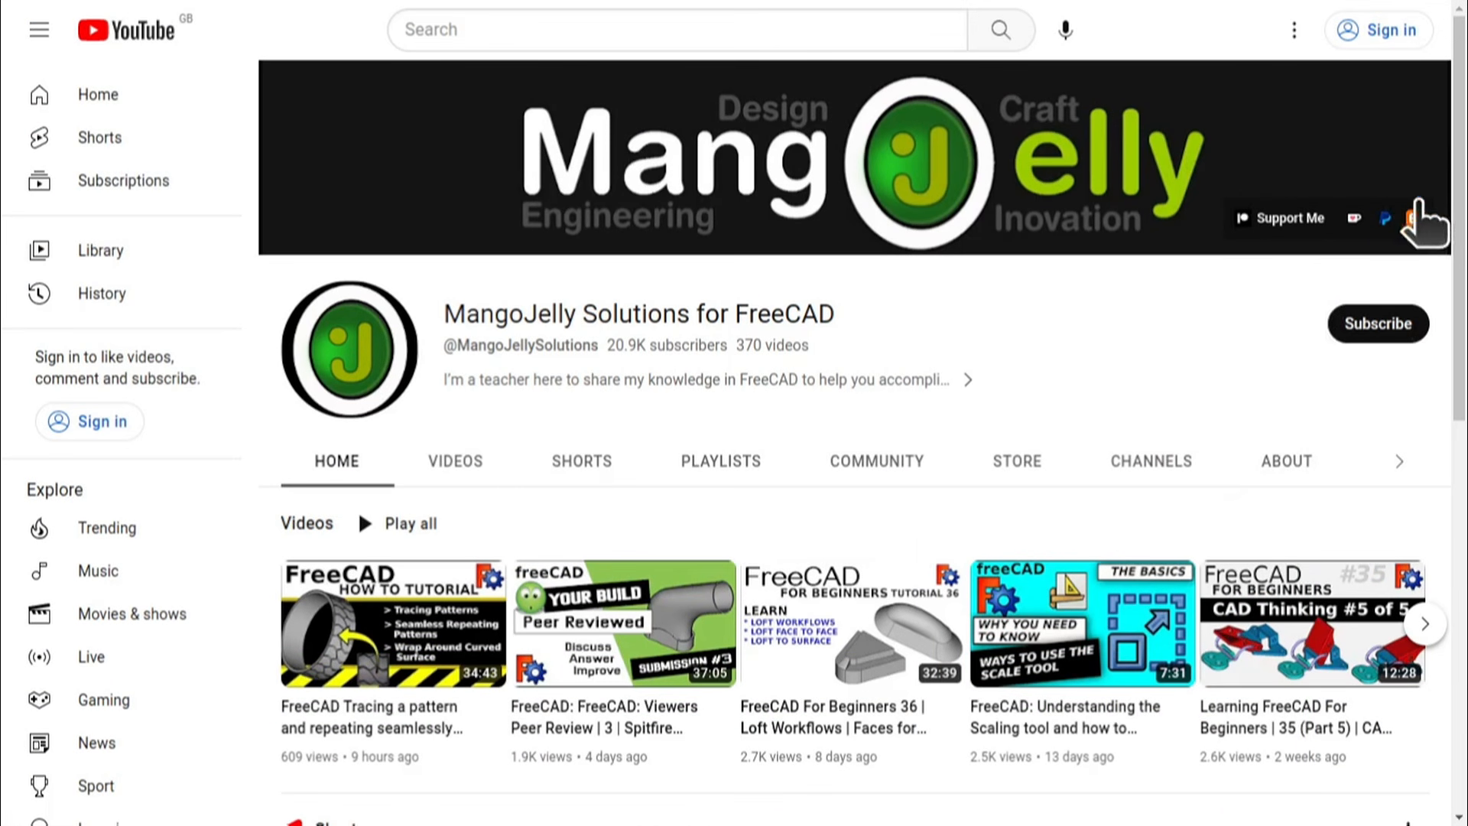
# - Switch to the MangoJelly Solutions YouTube channel and examine the donation links in its About description
pyautogui.click(1287, 462)
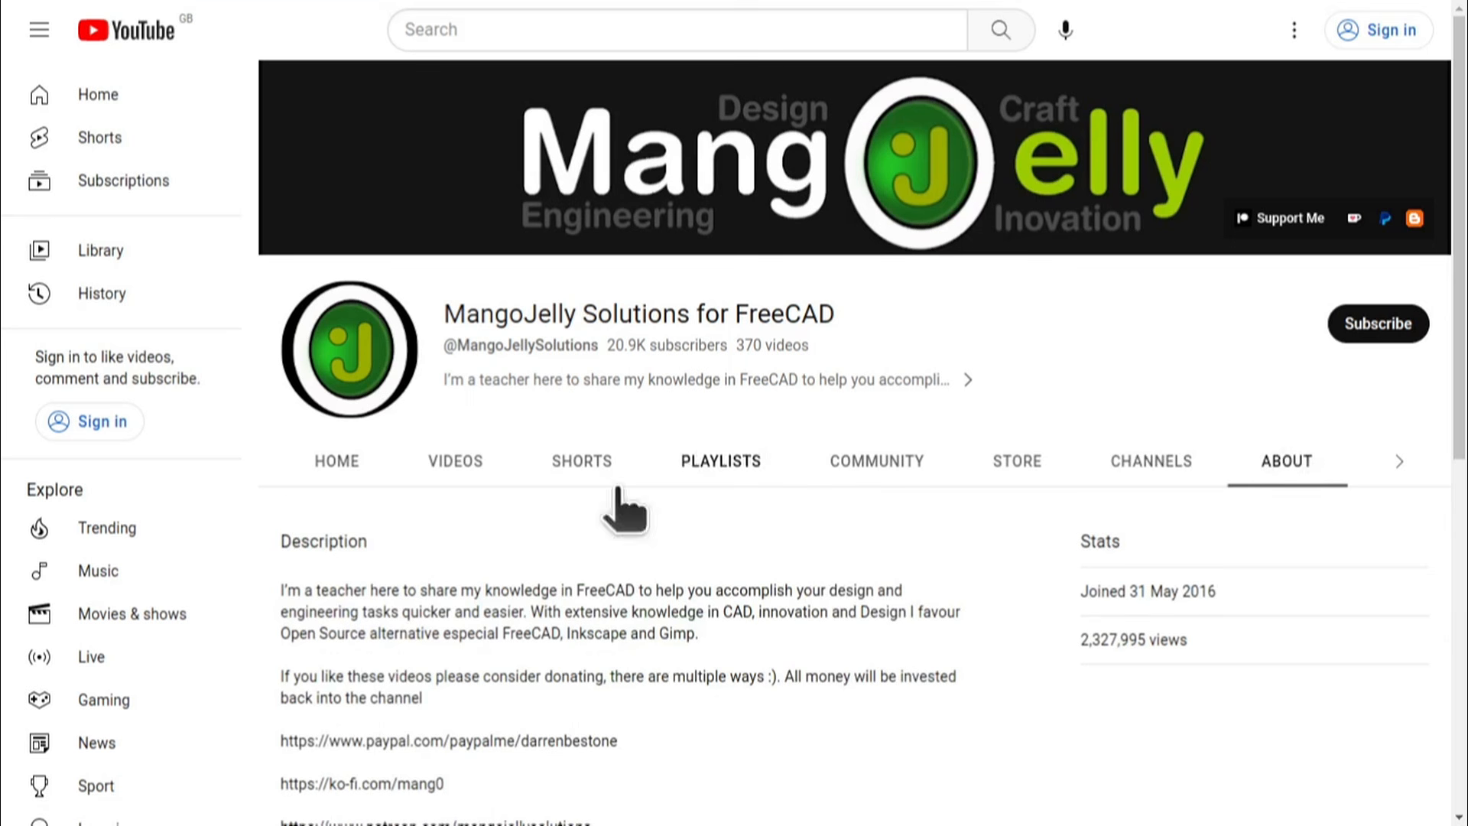
pyautogui.scroll(-3, 302, 589)
pyautogui.moveTo(588, 566); pyautogui.dragTo(281, 480)
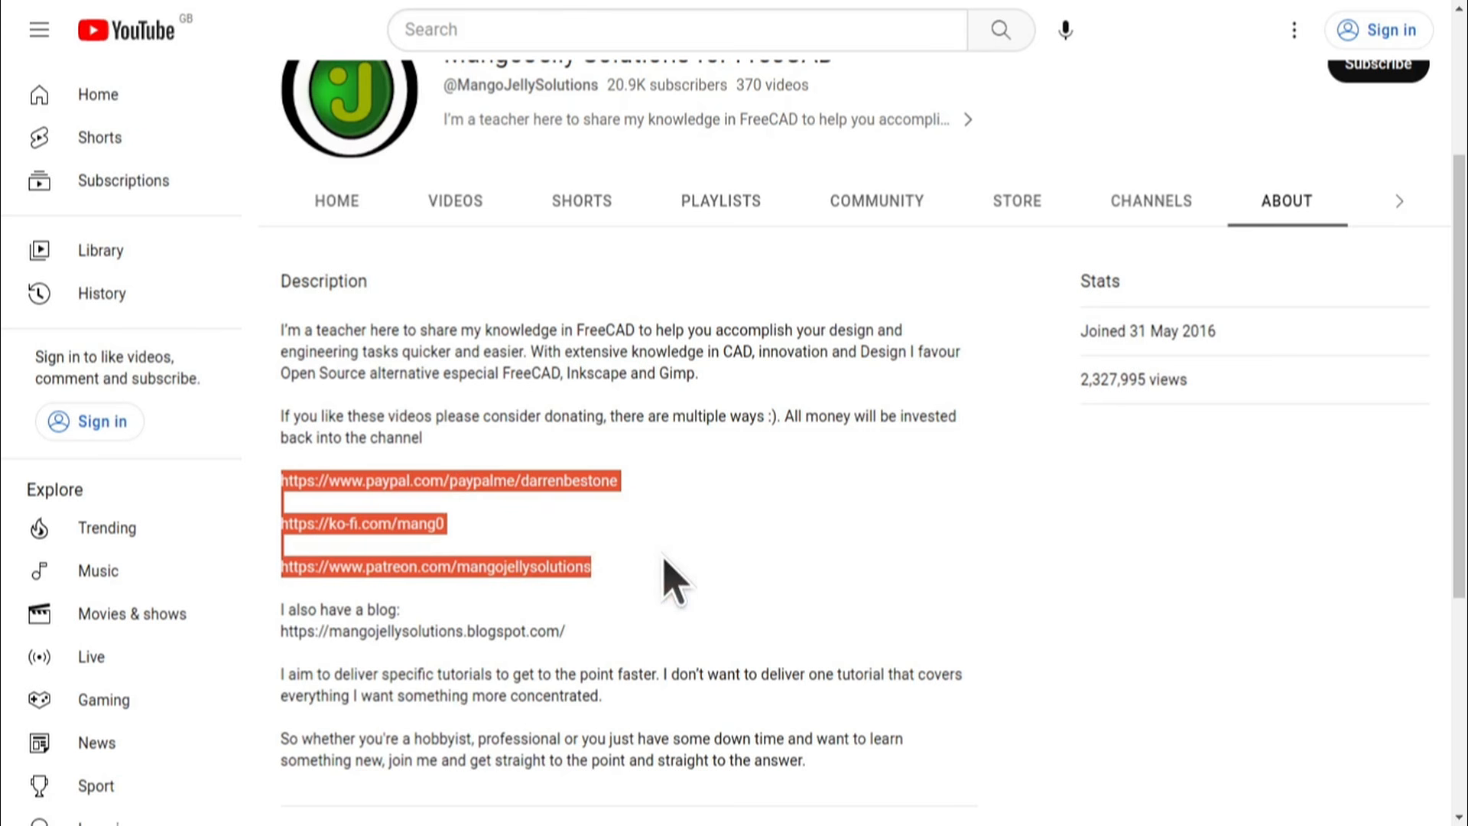
pyautogui.click(664, 560)
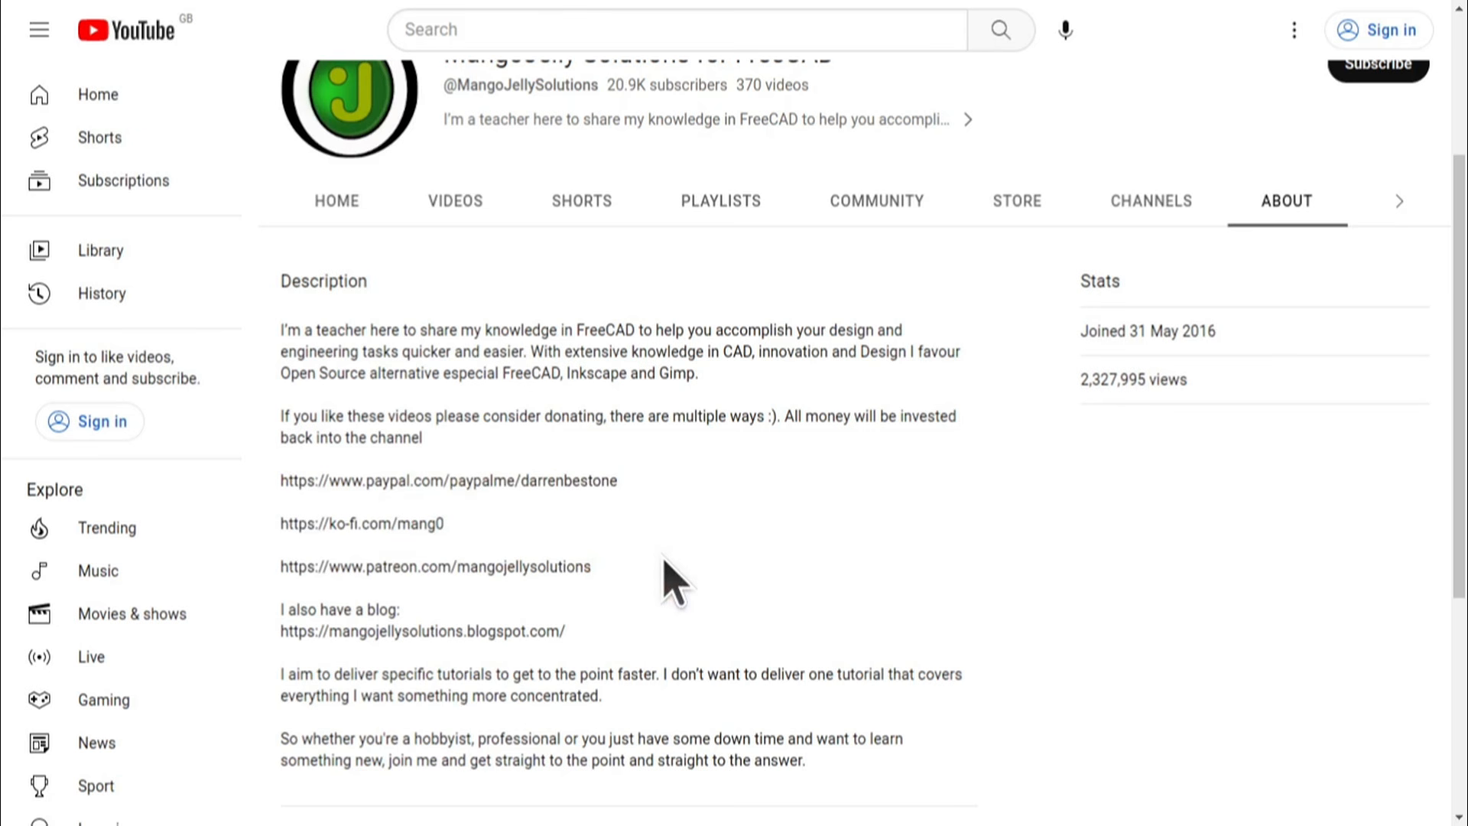